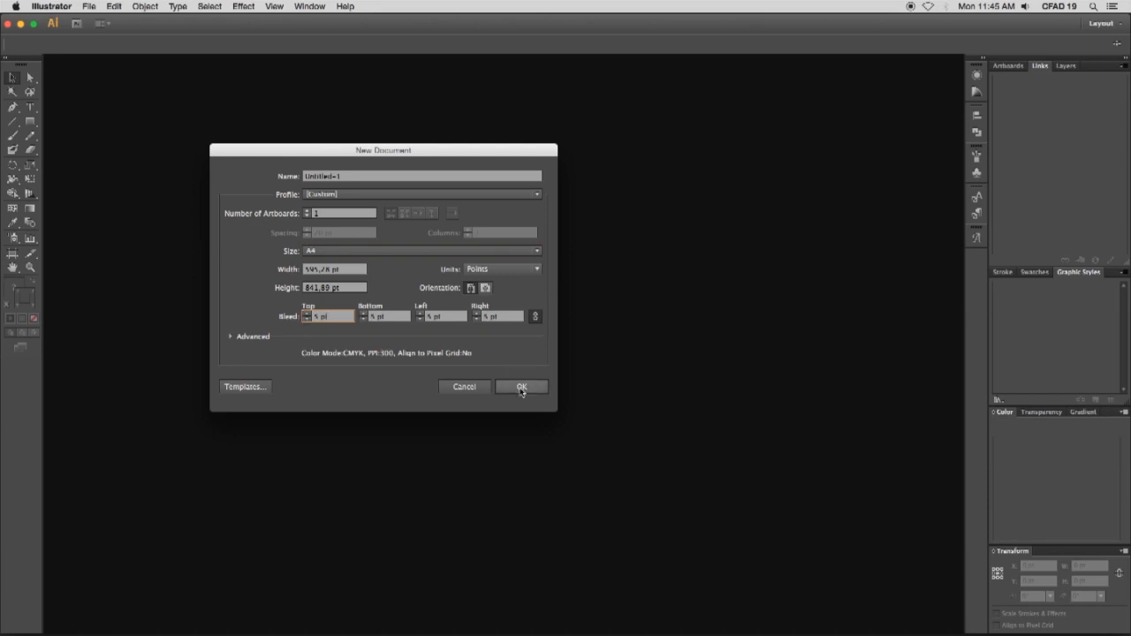
# - Set the new document's units to millimeters and all bleeds to 2 mm, and create the A4 document
pyautogui.click(504, 270)
pyautogui.click(502, 325)
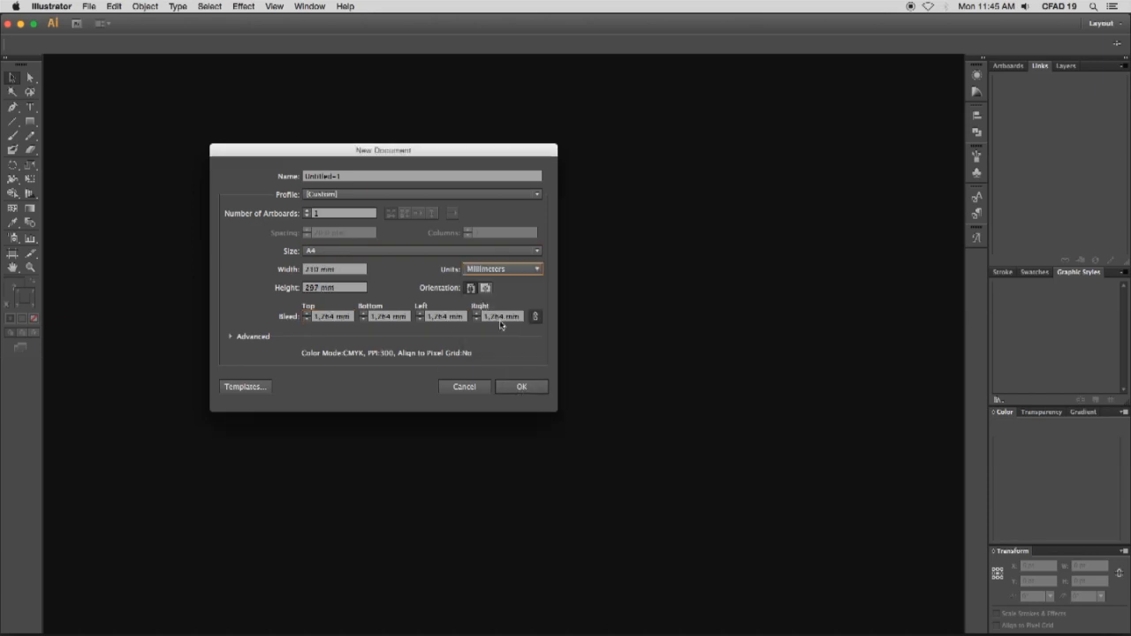
pyautogui.click(307, 314)
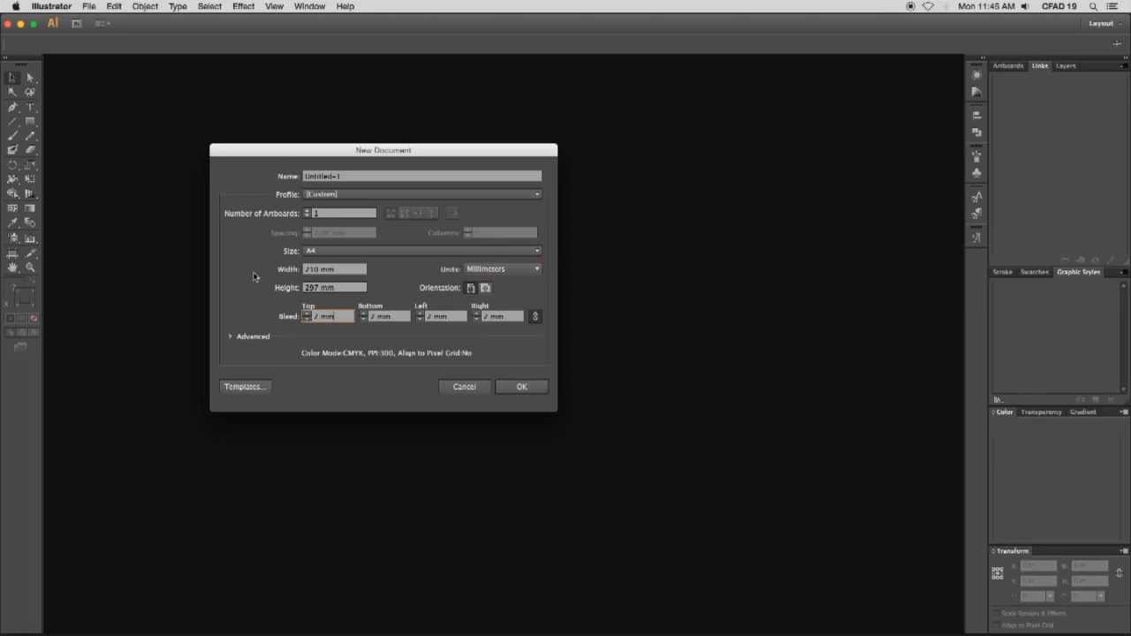
pyautogui.click(501, 389)
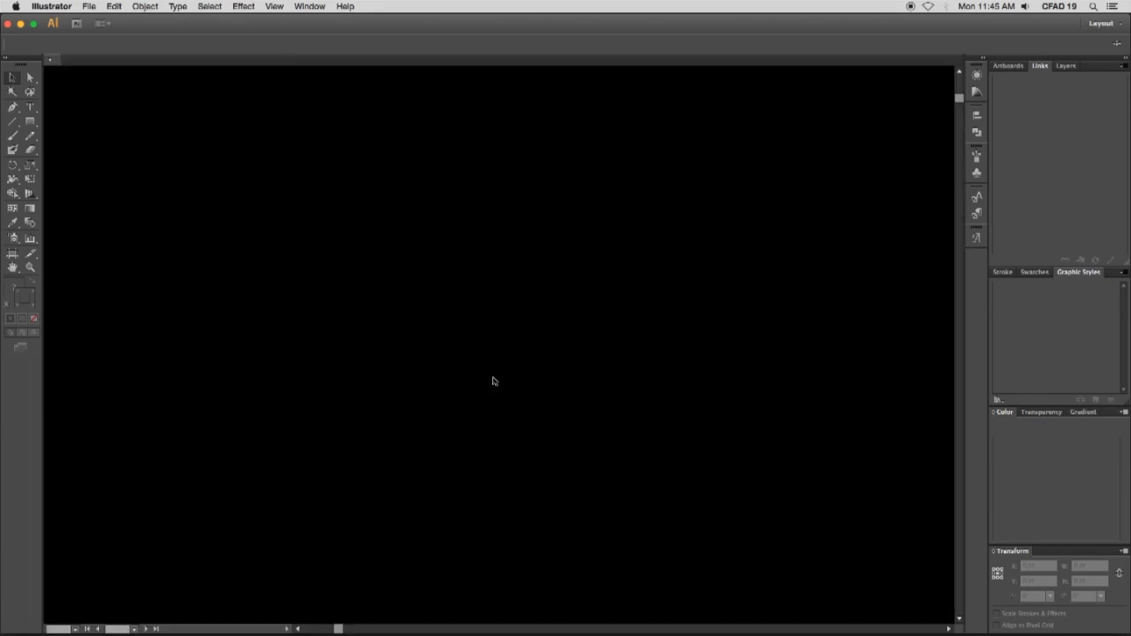
# - Activate the Pen tool for drawing in the upper part of the artboard
pyautogui.click(12, 91)
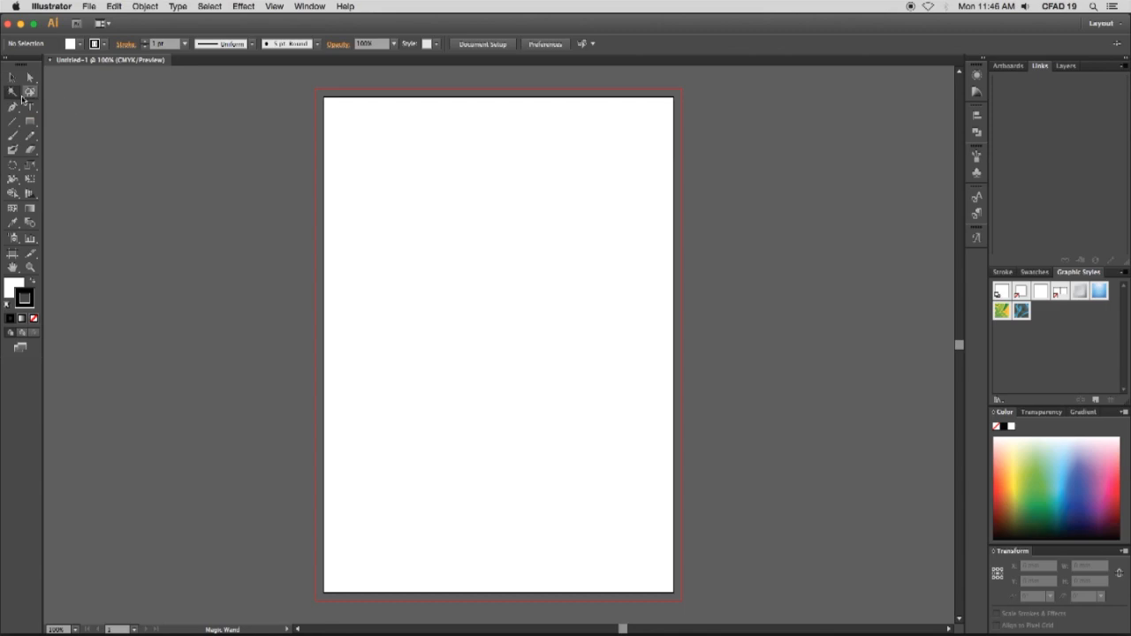
pyautogui.click(29, 92)
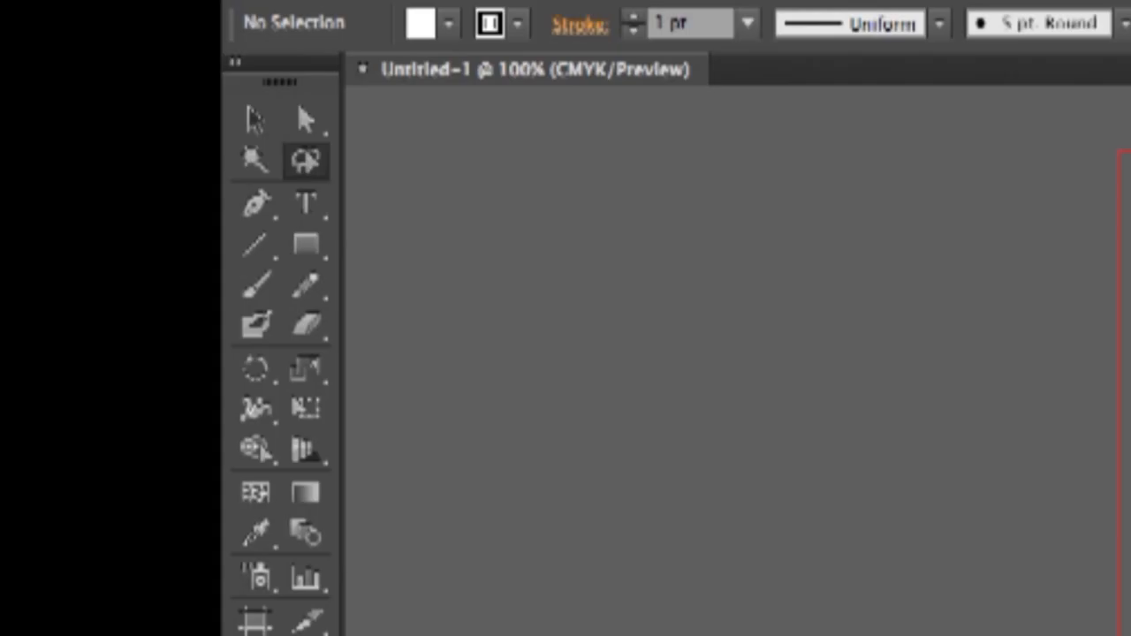
pyautogui.click(255, 209)
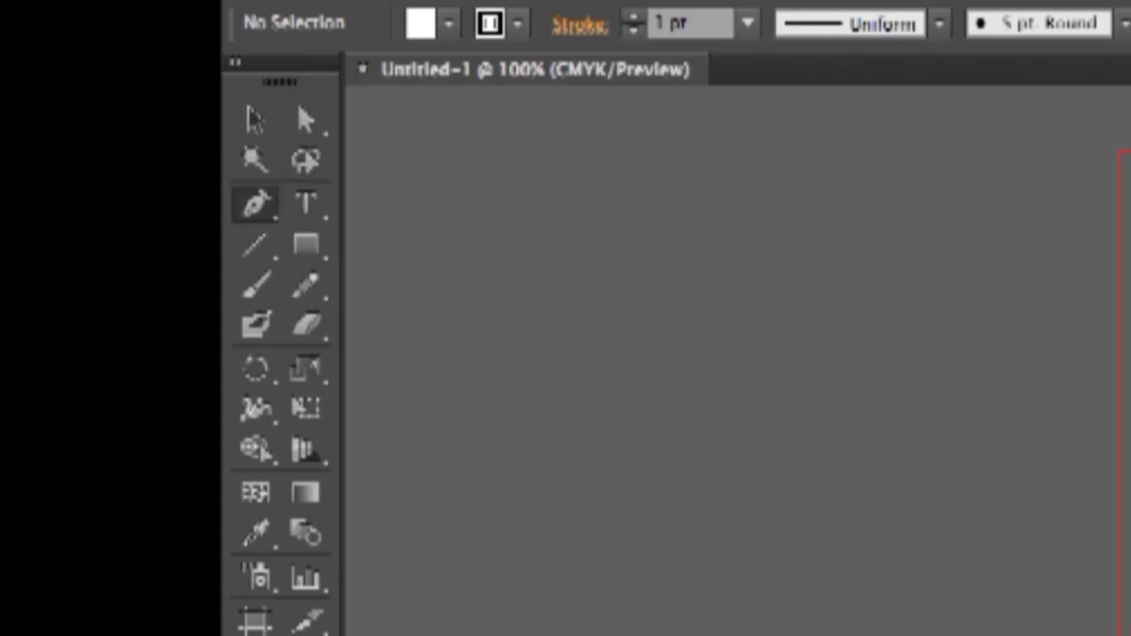
pyautogui.click(349, 222)
pyautogui.moveTo(323, 217); pyautogui.dragTo(193, 152)
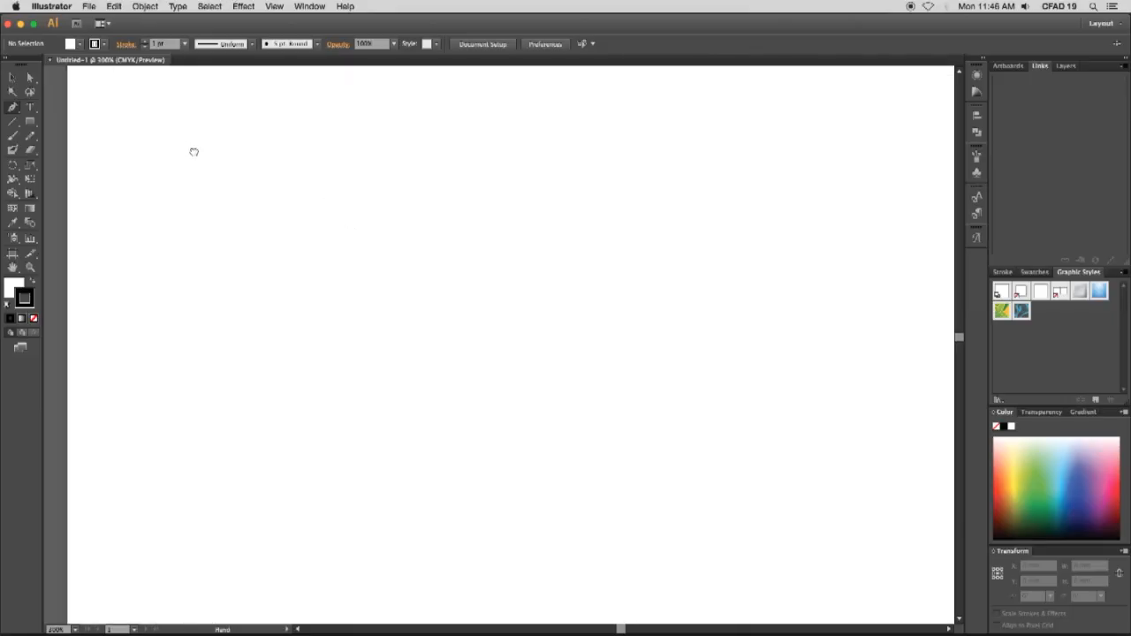
pyautogui.click(167, 174)
pyautogui.click(729, 174)
pyautogui.click(756, 308)
pyautogui.click(538, 282)
pyautogui.click(458, 304)
pyautogui.press('super+z')
pyautogui.press('super+z')
pyautogui.press('super+z')
pyautogui.press('super+z')
pyautogui.press('super+z')
# - Draw an S-shaped curved path about 65 mm wide across the upper part of the artboard with the Pen tool
pyautogui.click(177, 190)
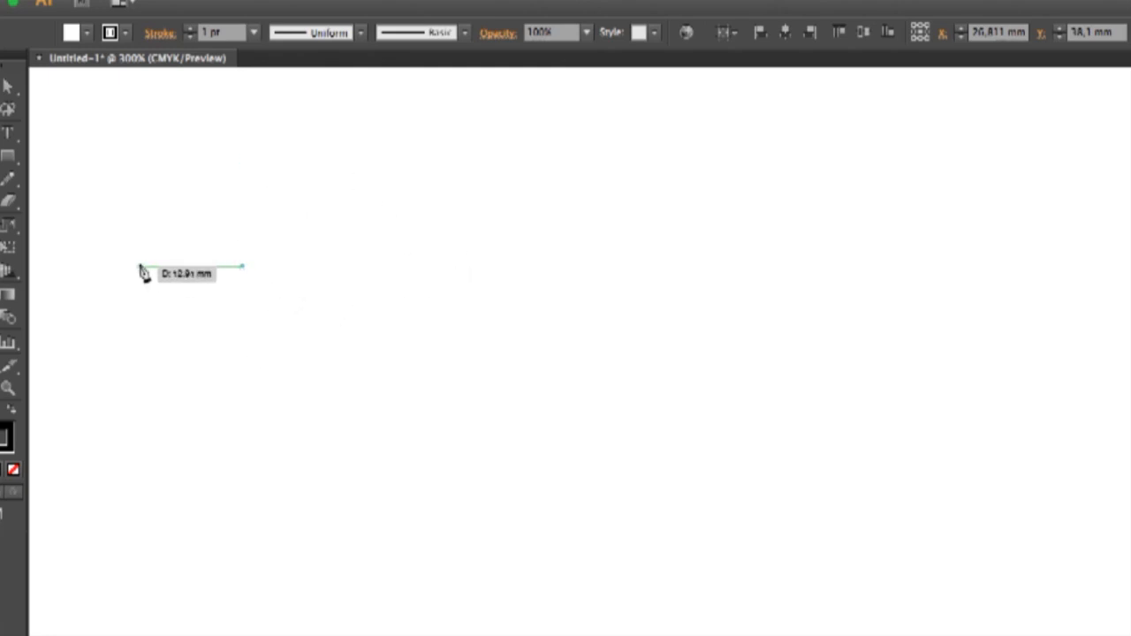
pyautogui.click(479, 266)
pyautogui.moveTo(478, 266); pyautogui.dragTo(661, 394)
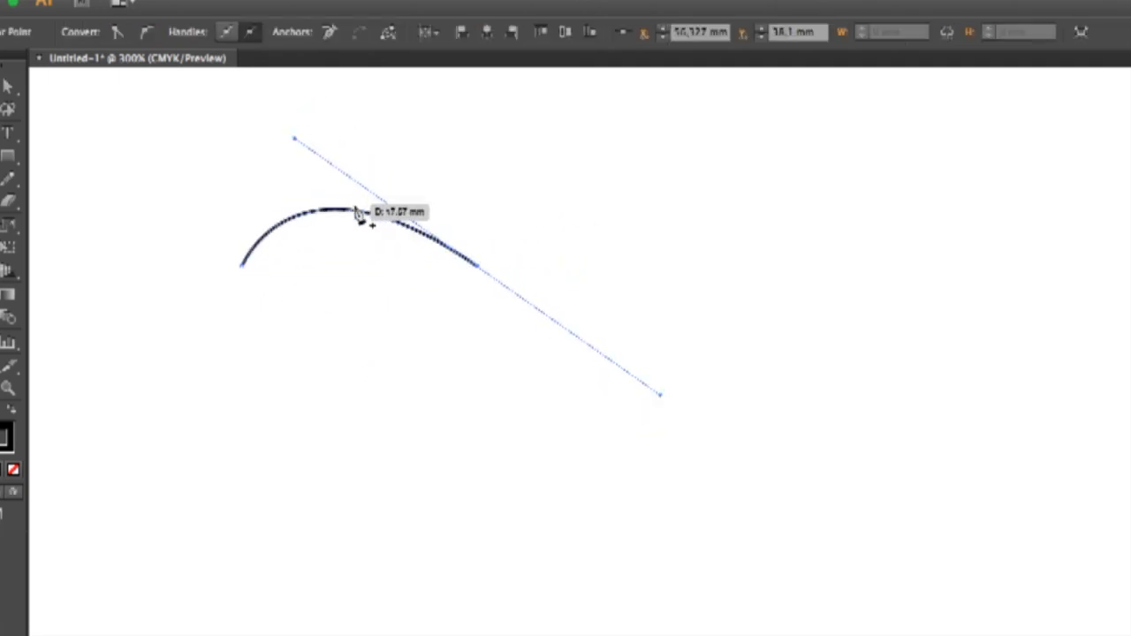
pyautogui.click(766, 285)
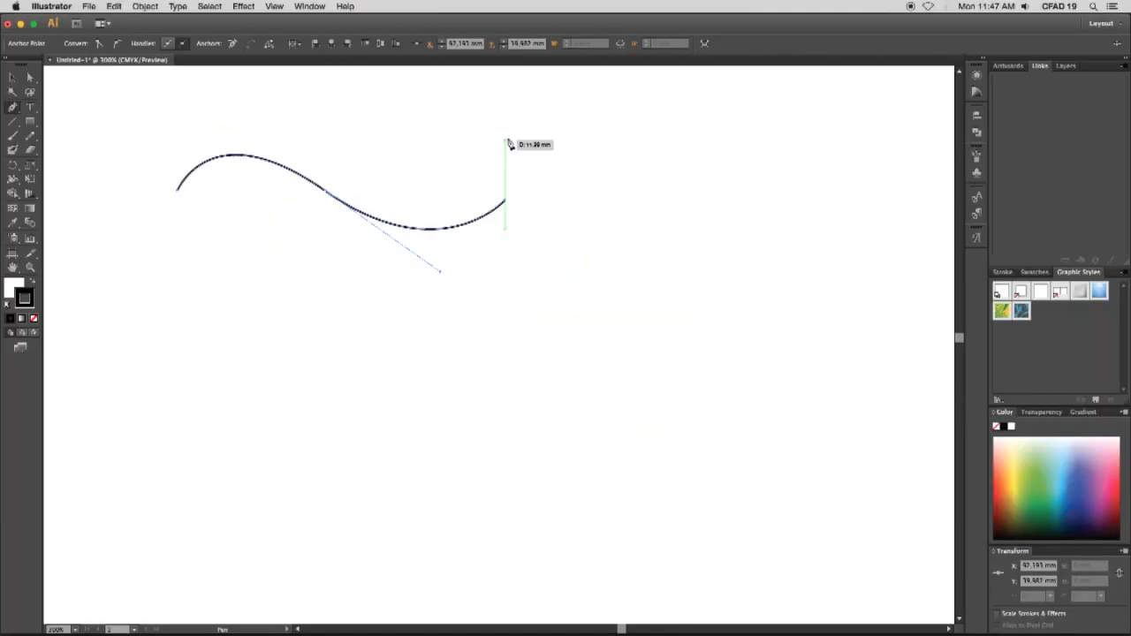
# - Continue the path with three straight segments forming a flat-bottomed V, followed by an arched curve on its right end
pyautogui.click(544, 365)
pyautogui.click(602, 364)
pyautogui.click(662, 187)
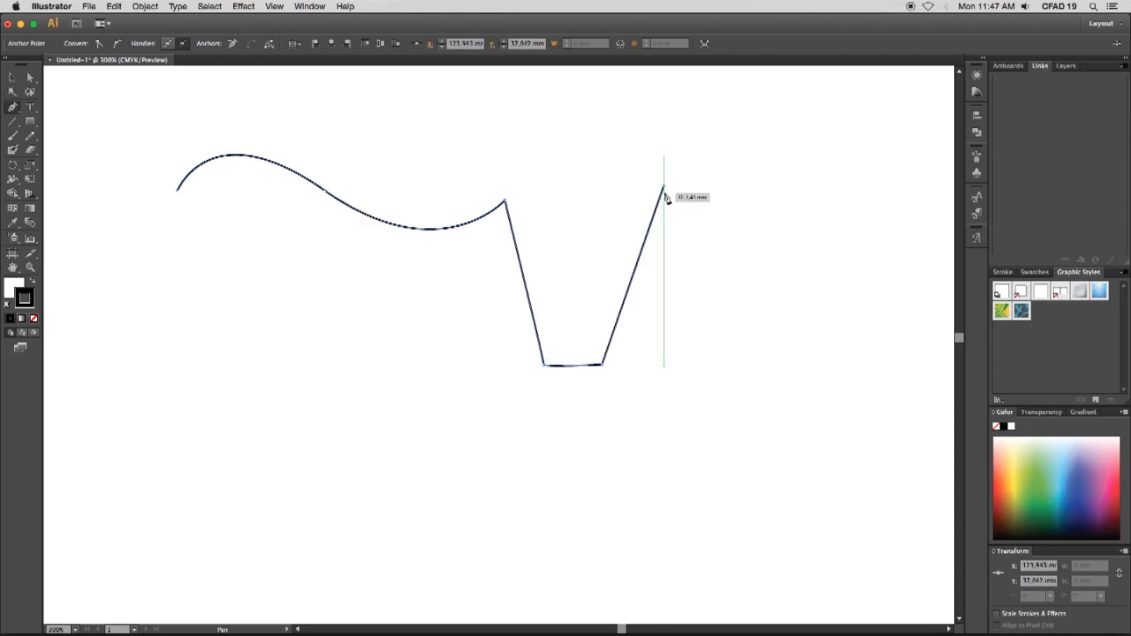
pyautogui.moveTo(726, 237); pyautogui.dragTo(708, 408)
pyautogui.moveTo(862, 227); pyautogui.dragTo(862, 216)
pyautogui.press('super+z')
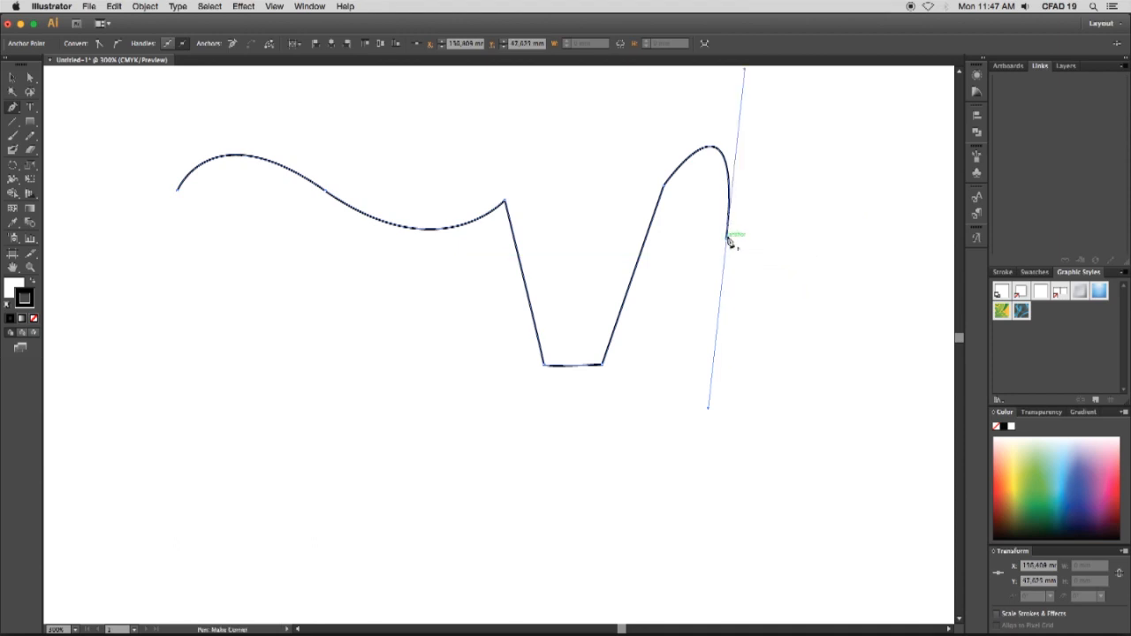
# - Turn the arch's end anchor into a corner and add a horizontal straight segment to the right and a curved hook below it
pyautogui.press('super+equal')
pyautogui.press('super+equal')
pyautogui.press('super+equal')
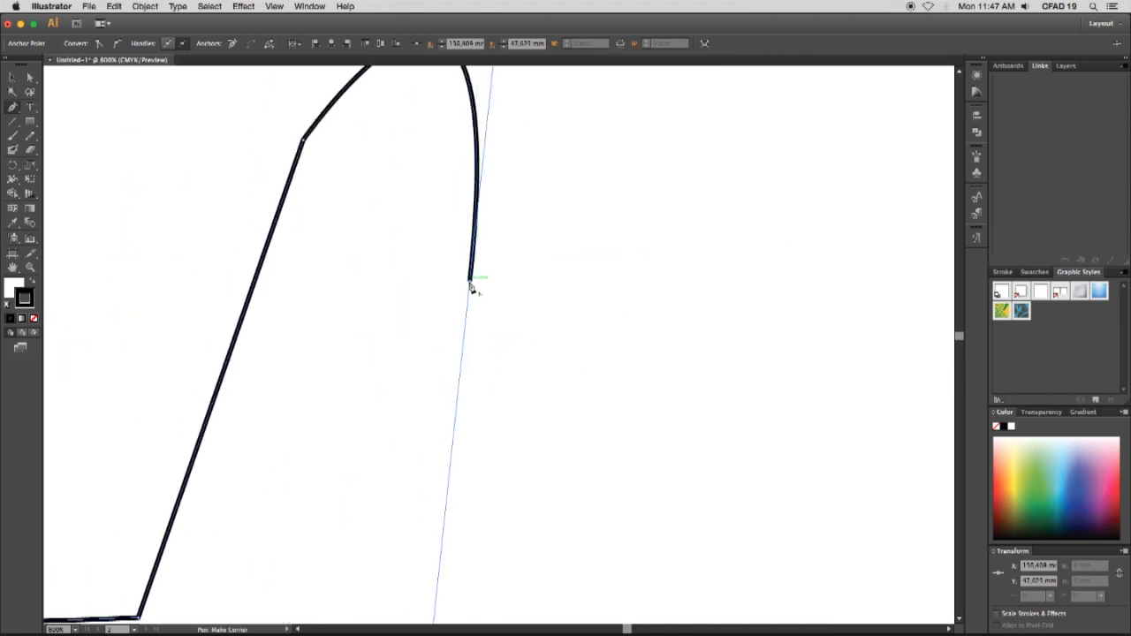
pyautogui.click(471, 283)
pyautogui.click(878, 283)
pyautogui.moveTo(815, 424); pyautogui.dragTo(687, 412)
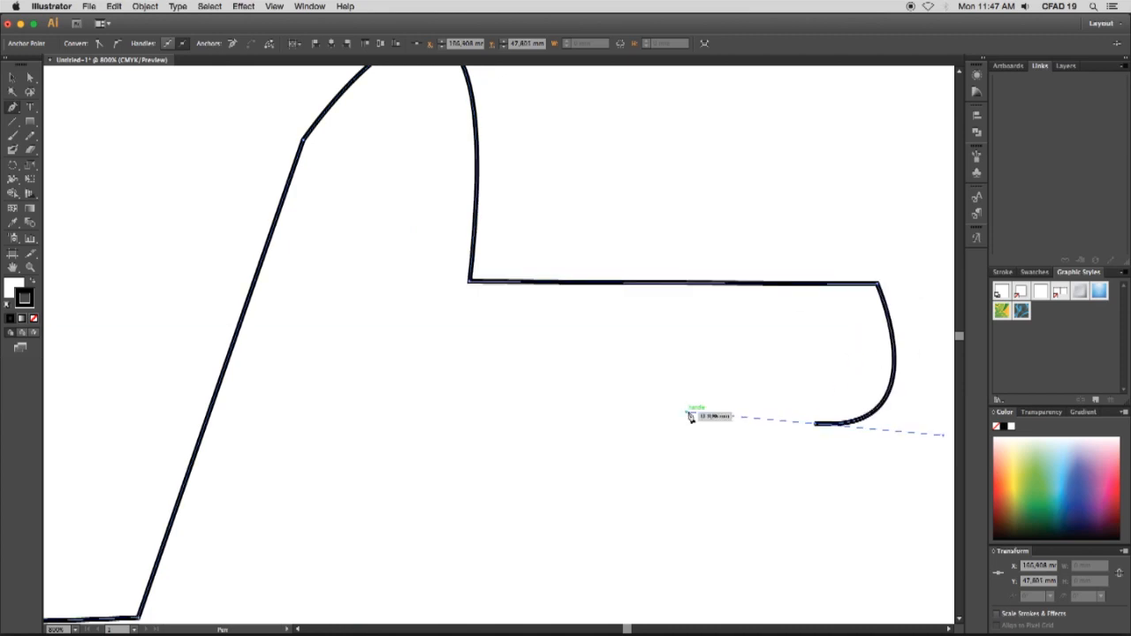
pyautogui.moveTo(660, 490); pyautogui.dragTo(727, 553)
pyautogui.press('super+z')
pyautogui.click(793, 571)
pyautogui.press('super+z')
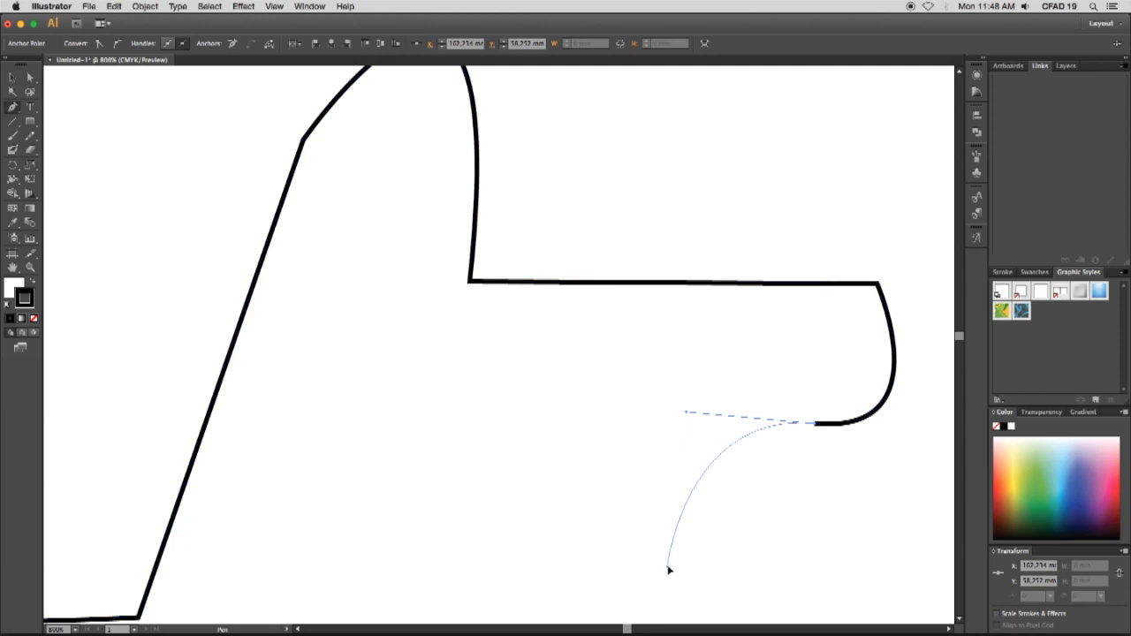
# - Make the hook's end anchor a corner, extend the path with two straight segments and a wavy two-part curve, and deselect it
pyautogui.click(815, 424)
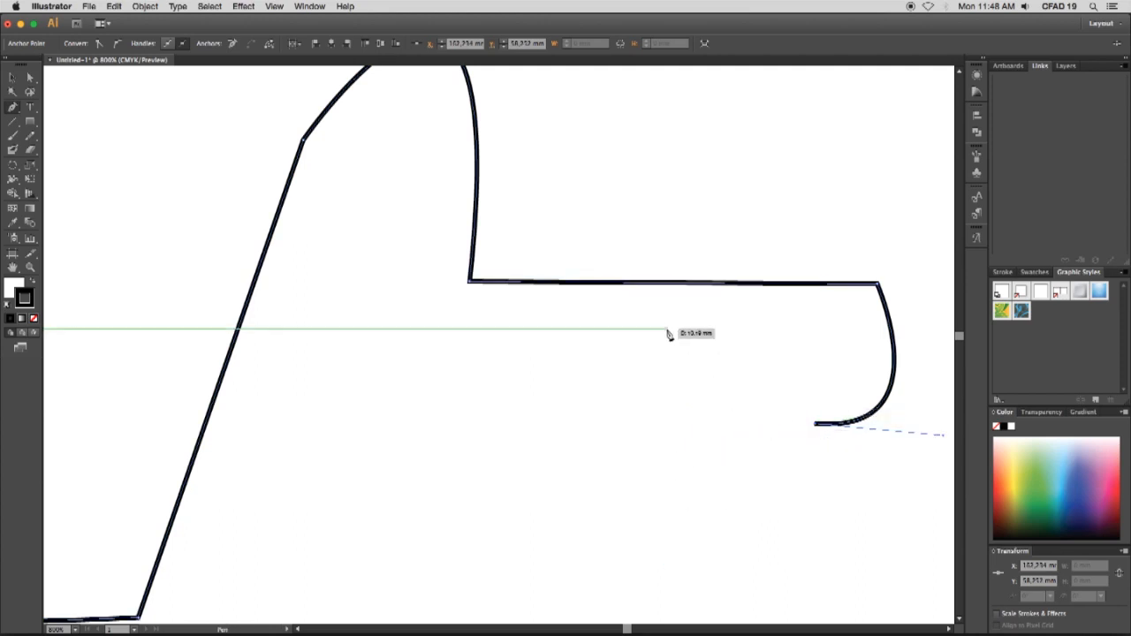
pyautogui.click(664, 329)
pyautogui.click(657, 510)
pyautogui.moveTo(510, 526); pyautogui.dragTo(447, 438)
pyautogui.moveTo(402, 433); pyautogui.dragTo(384, 541)
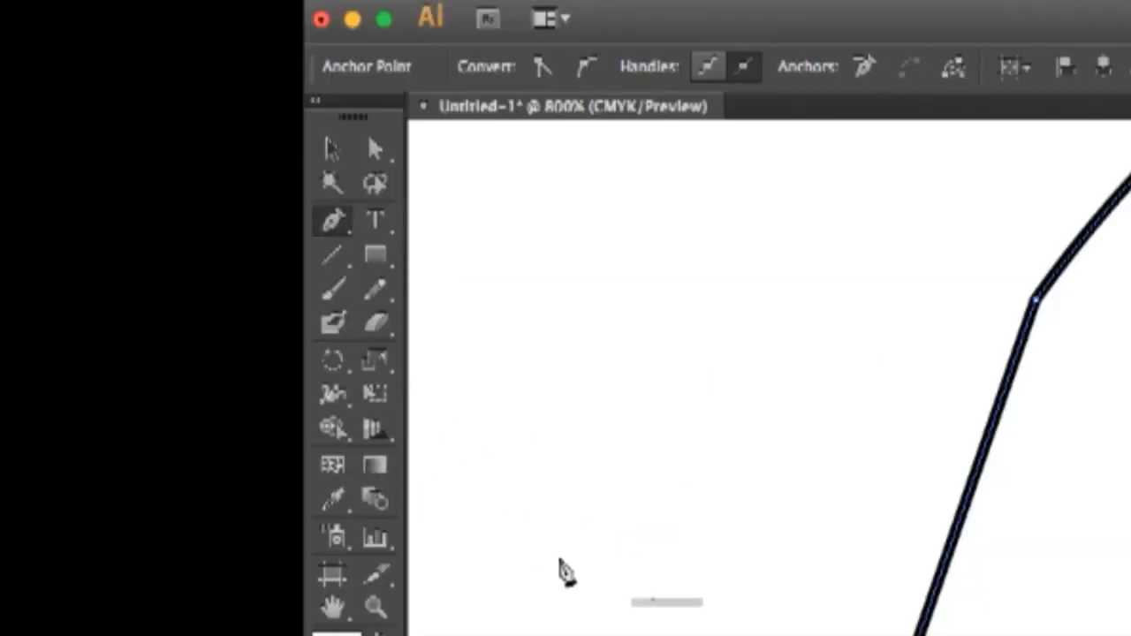
pyautogui.click(12, 78)
pyautogui.click(626, 323)
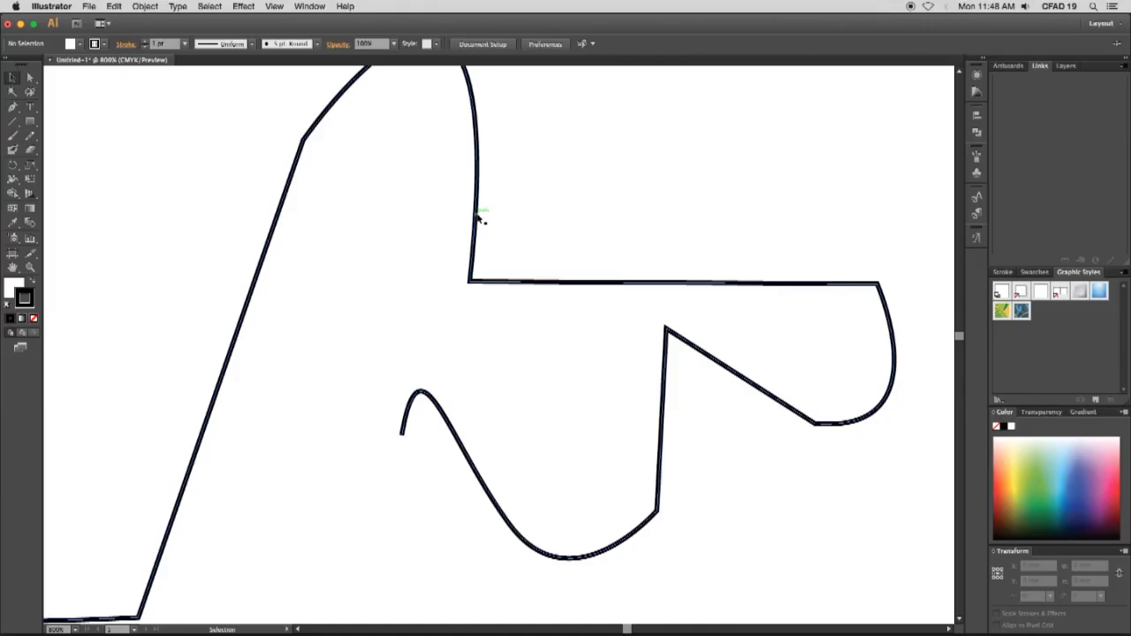
# - Select the entire path, move it slightly up and to the left on the artboard, and deselect it
pyautogui.click(476, 225)
pyautogui.keyDown('alt'); pyautogui.keyDown('super'); pyautogui.click(477, 225); pyautogui.keyUp('super'); pyautogui.keyUp('alt')
pyautogui.keyDown('alt'); pyautogui.keyDown('super'); pyautogui.click(478, 225); pyautogui.keyUp('super'); pyautogui.keyUp('alt')
pyautogui.keyDown('alt'); pyautogui.keyDown('super'); pyautogui.click(485, 203); pyautogui.keyUp('super'); pyautogui.keyUp('alt')
pyautogui.moveTo(384, 360); pyautogui.dragTo(558, 209)
pyautogui.click(547, 223)
pyautogui.click(427, 363)
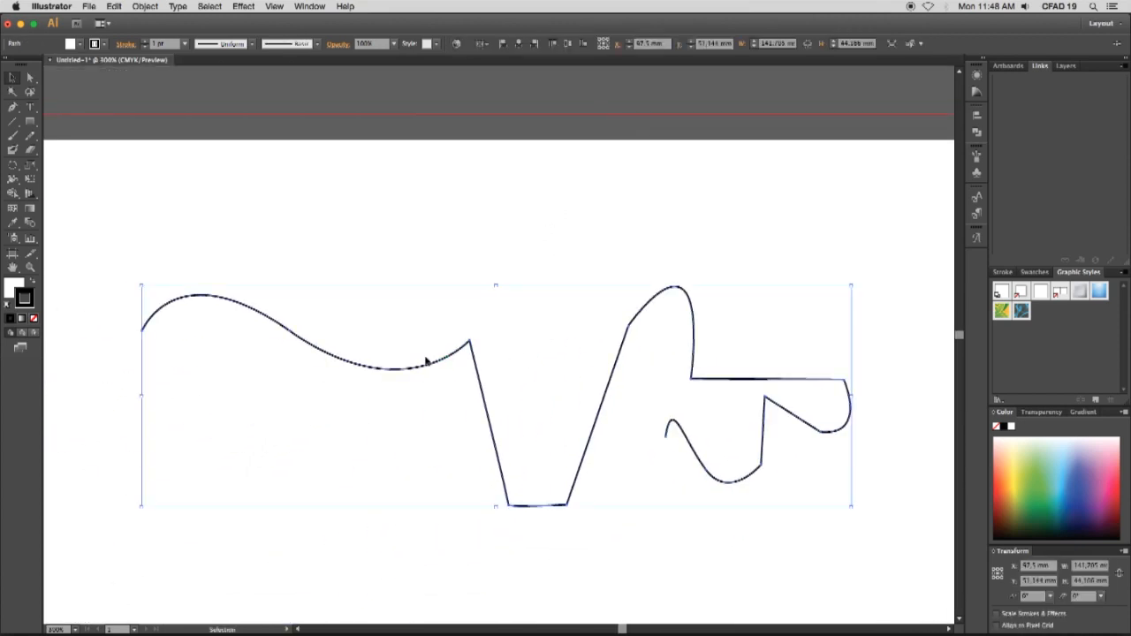
pyautogui.moveTo(225, 307); pyautogui.dragTo(191, 236)
pyautogui.click(46, 97)
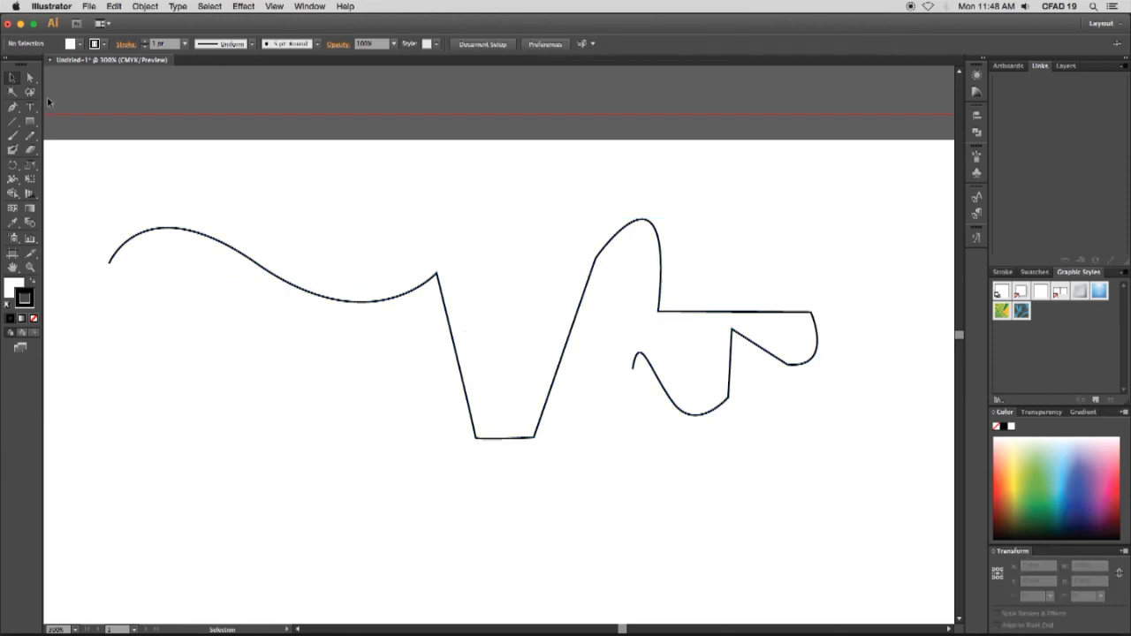
# - Reshape the V with Direct Selection: move its upper-left anchor about 12 mm right and 19 mm up, and spread both bottom anchors outward
pyautogui.moveTo(437, 272); pyautogui.dragTo(498, 177)
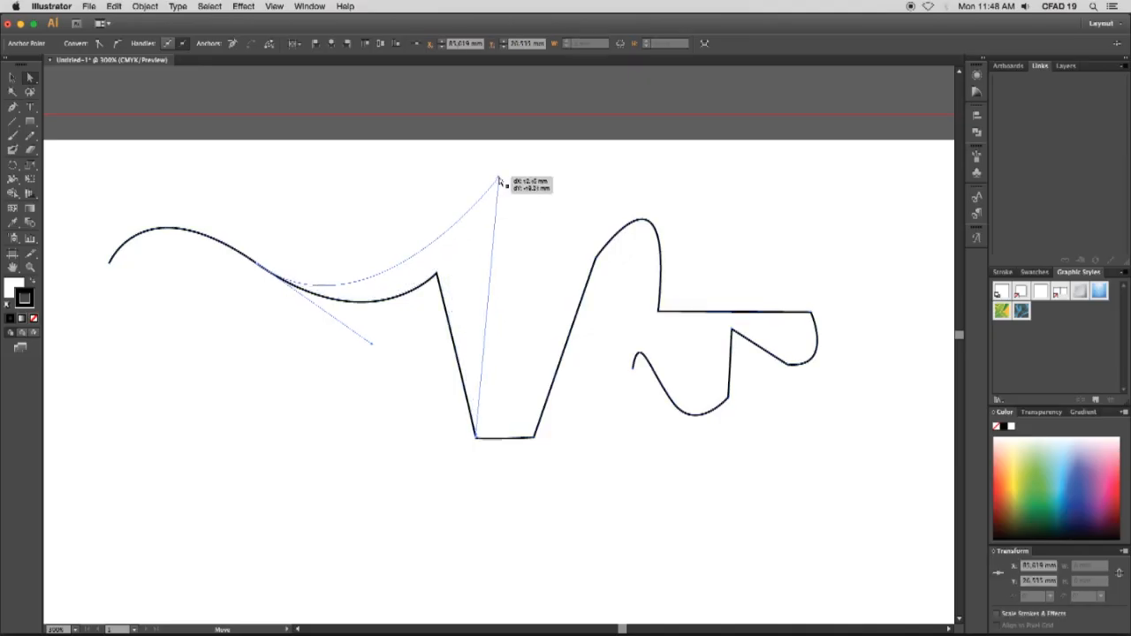
pyautogui.moveTo(476, 437); pyautogui.dragTo(293, 429)
pyautogui.moveTo(535, 440); pyautogui.dragTo(614, 470)
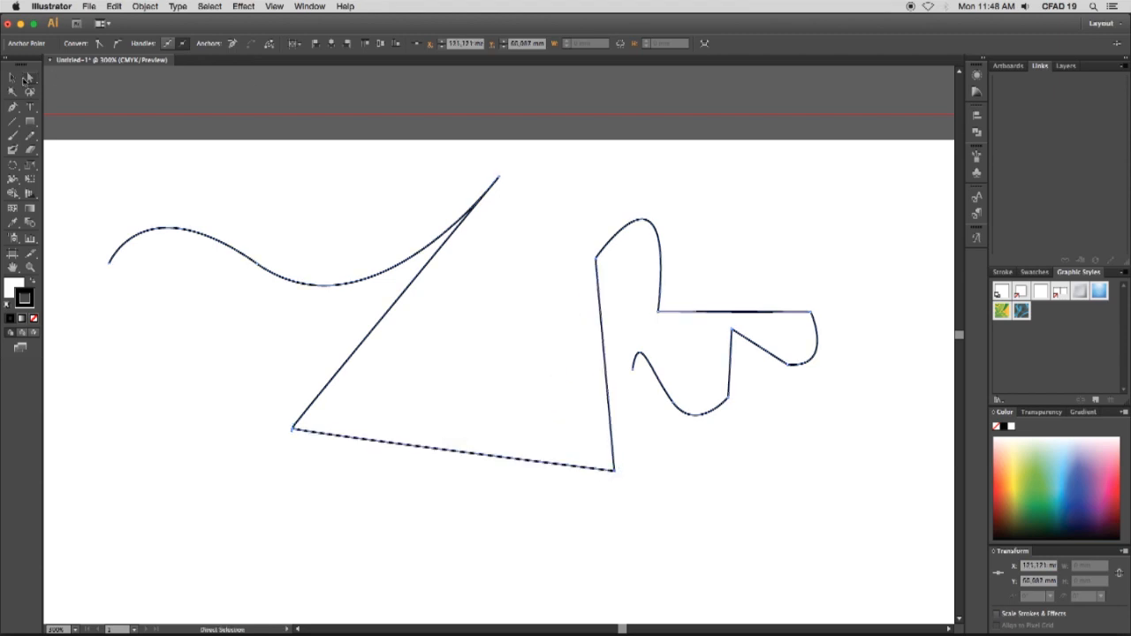
# - Nudge the whole path slightly to the right and deselect it
pyautogui.click(27, 79)
pyautogui.moveTo(706, 331); pyautogui.dragTo(714, 330)
pyautogui.click(828, 440)
pyautogui.moveTo(871, 477); pyautogui.dragTo(659, 324)
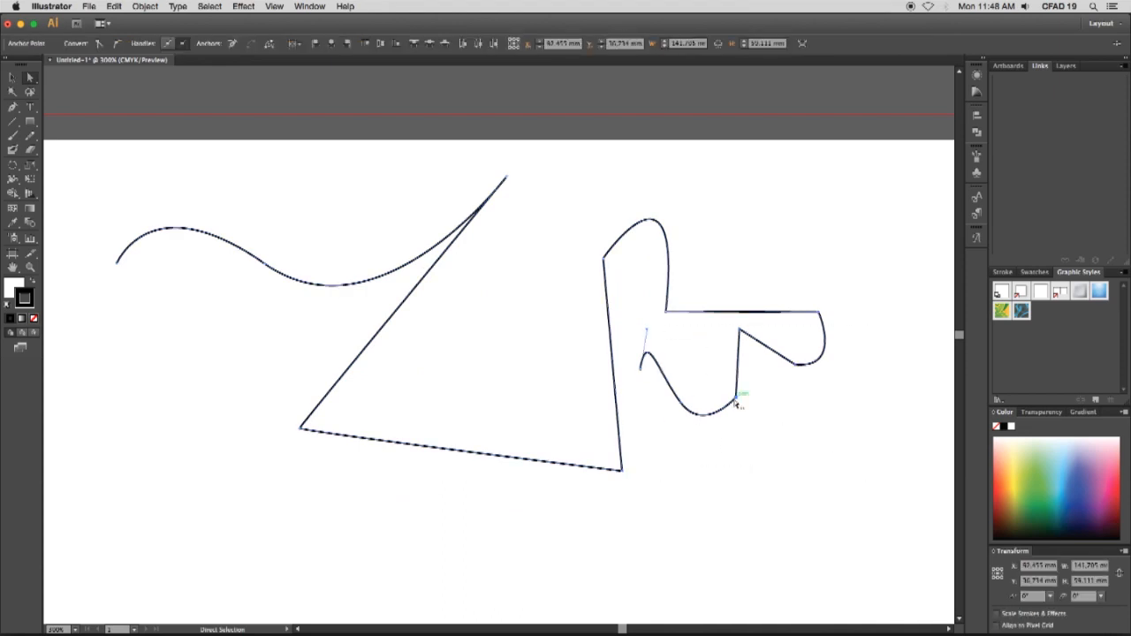
pyautogui.moveTo(739, 406); pyautogui.dragTo(764, 232)
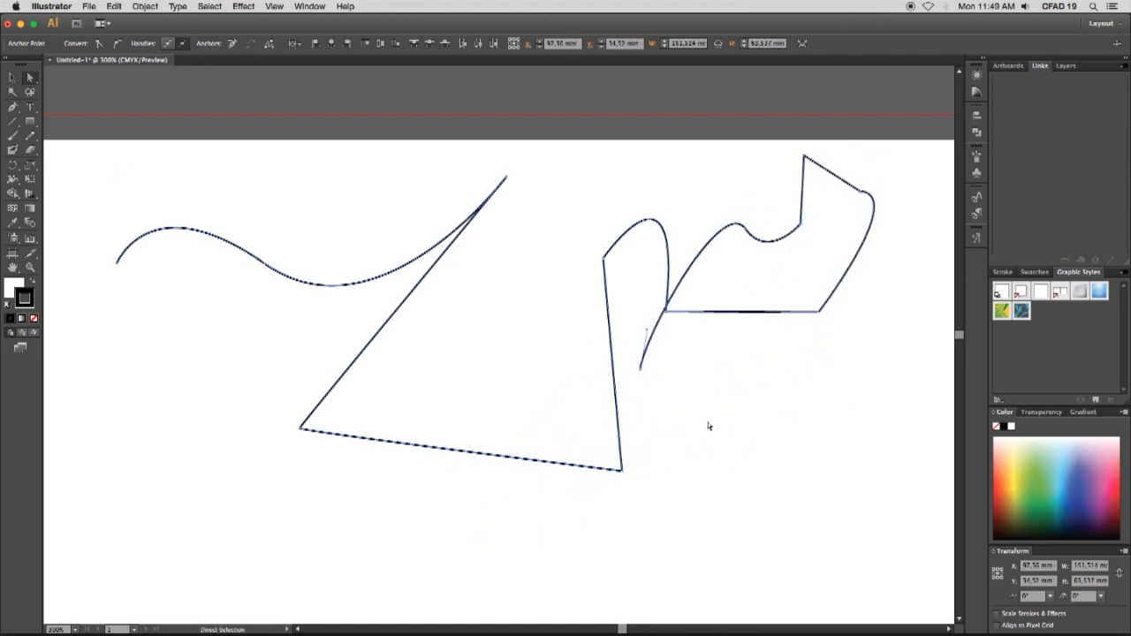
pyautogui.press('super+z')
pyautogui.click(801, 429)
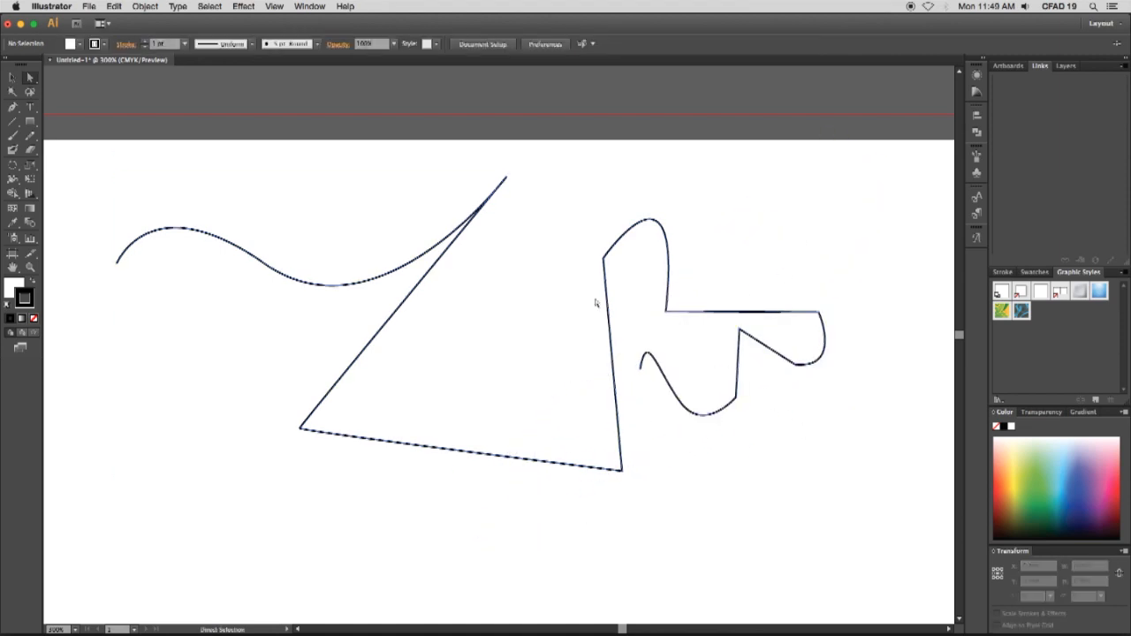
# - Select the entire path and increase its stroke weight to 100 pt
pyautogui.moveTo(96, 168)
pyautogui.mouseDown()
pyautogui.moveTo(551, 467)
pyautogui.moveTo(887, 610)
pyautogui.moveTo(875, 515)
pyautogui.mouseUp()
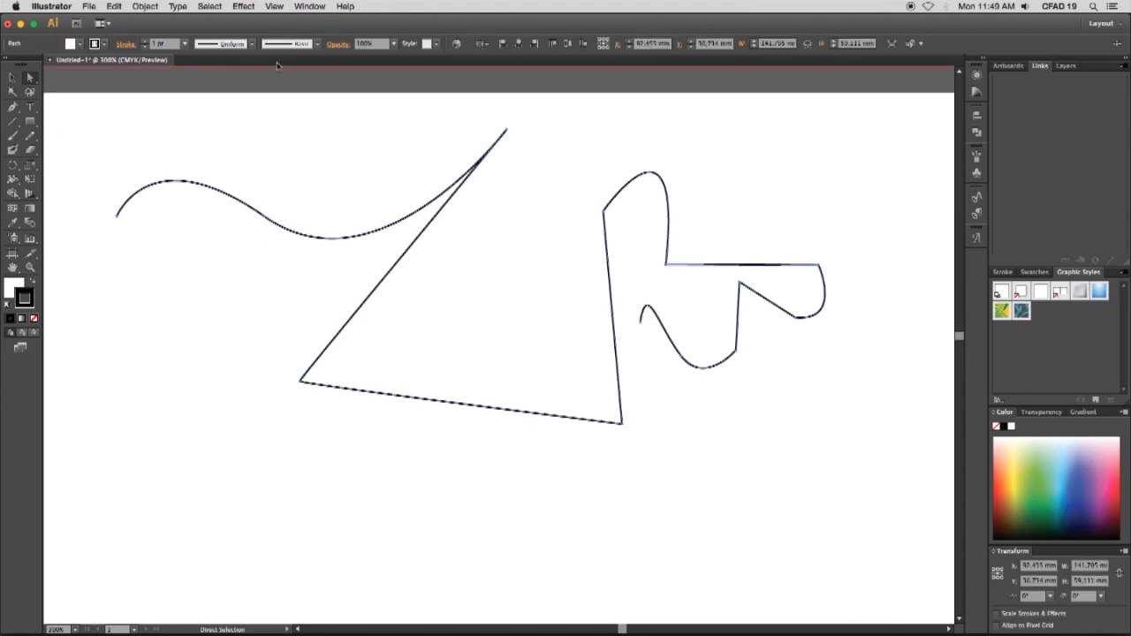
pyautogui.click(145, 41)
pyautogui.click(145, 41)
pyautogui.click(145, 42)
pyautogui.click(145, 42)
pyautogui.click(145, 41)
pyautogui.click(145, 41)
pyautogui.click(145, 41)
pyautogui.click(145, 47)
pyautogui.click(145, 47)
pyautogui.click(145, 47)
pyautogui.click(145, 47)
pyautogui.click(145, 46)
pyautogui.click(145, 47)
pyautogui.click(145, 47)
pyautogui.click(145, 47)
pyautogui.click(145, 47)
pyautogui.click(144, 47)
pyautogui.click(145, 47)
pyautogui.click(145, 47)
pyautogui.press('Return')
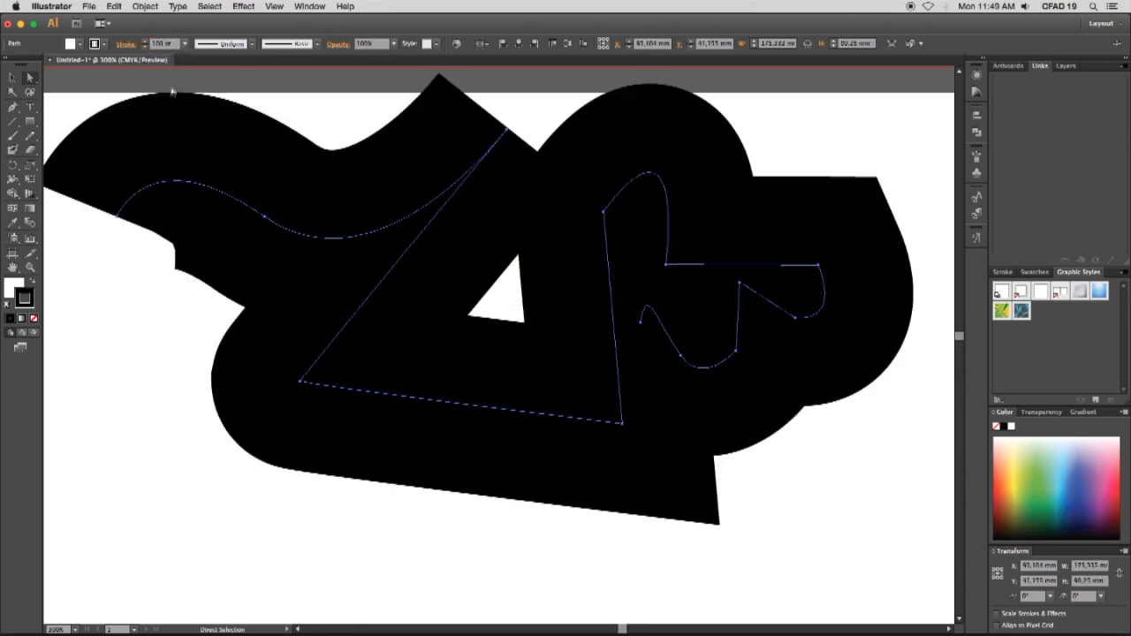
# - Reduce the path's stroke weight to 0 and bring the stroke back at 7 pt
pyautogui.write('0')
pyautogui.press('Return')
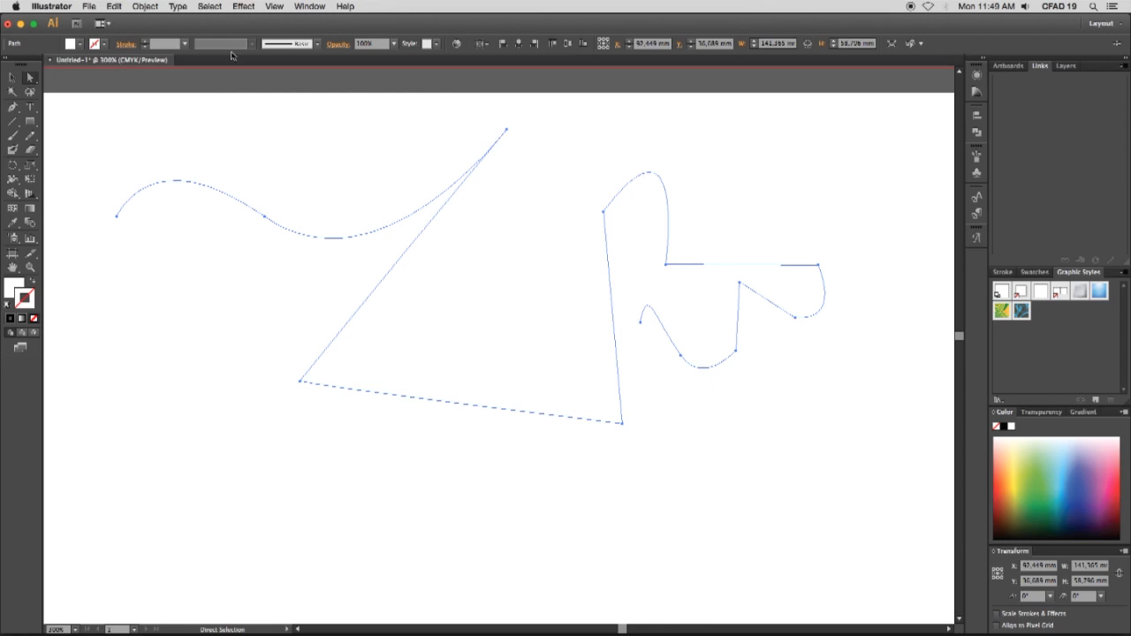
pyautogui.write('10')
pyautogui.press('Return')
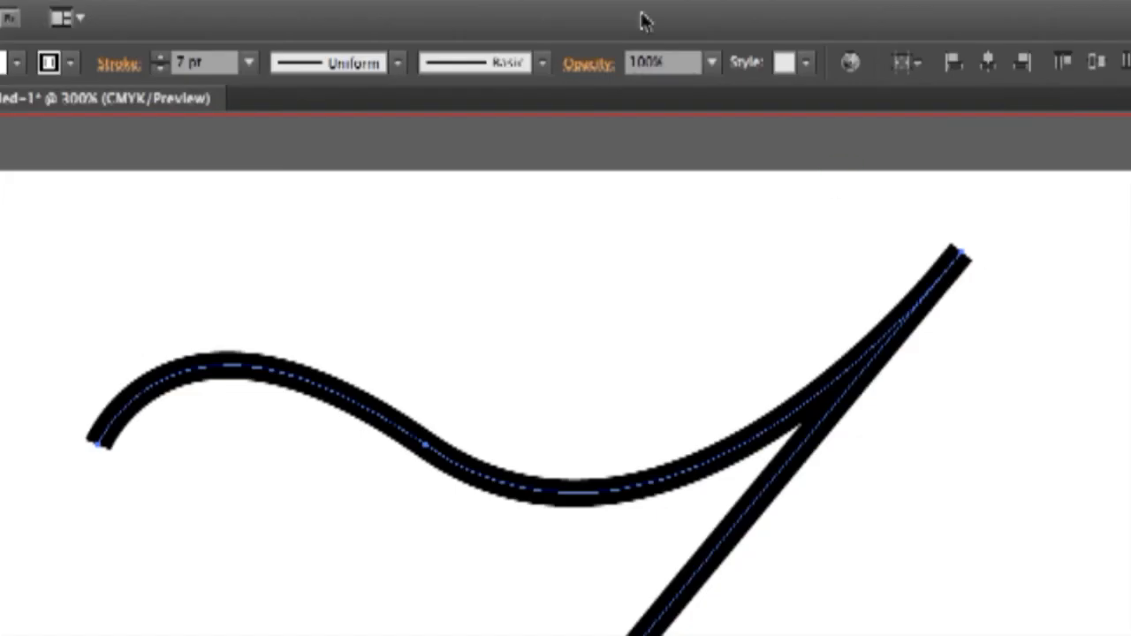
# - Apply the lens-shaped variable width profile to the path's stroke and inspect its tapered ends and corners
pyautogui.click(252, 43)
pyautogui.click(285, 153)
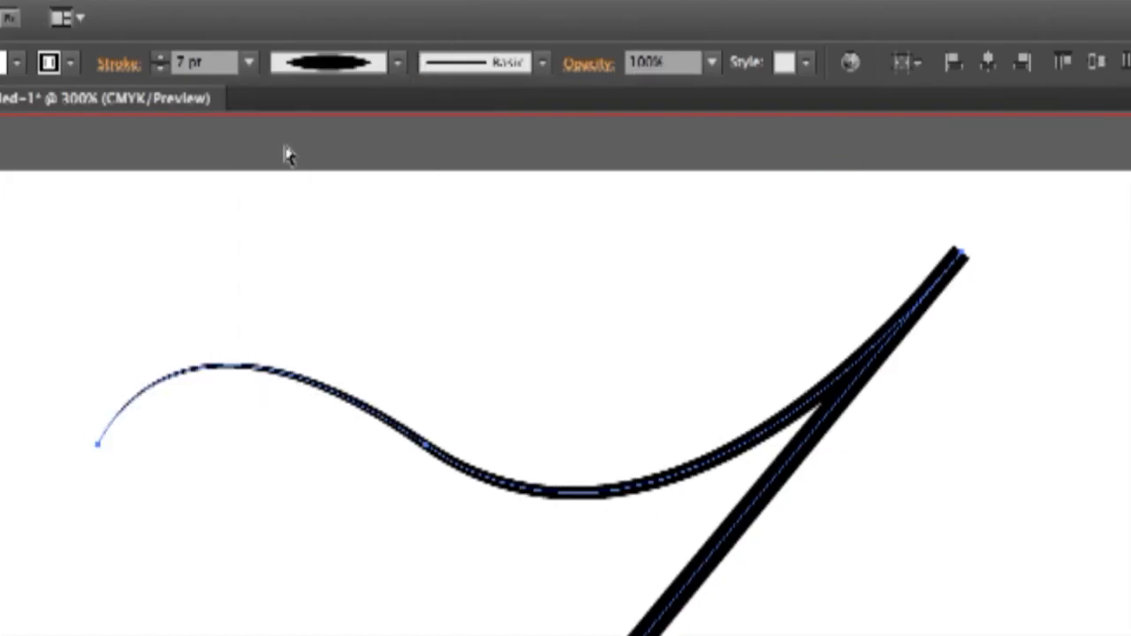
pyautogui.keyDown('super'); pyautogui.click(354, 389); pyautogui.keyUp('super')
pyautogui.keyDown('super'); pyautogui.click(816, 610); pyautogui.keyUp('super')
pyautogui.keyDown('super'); pyautogui.click(849, 626); pyautogui.keyUp('super')
pyautogui.moveTo(484, 308); pyautogui.dragTo(447, 227)
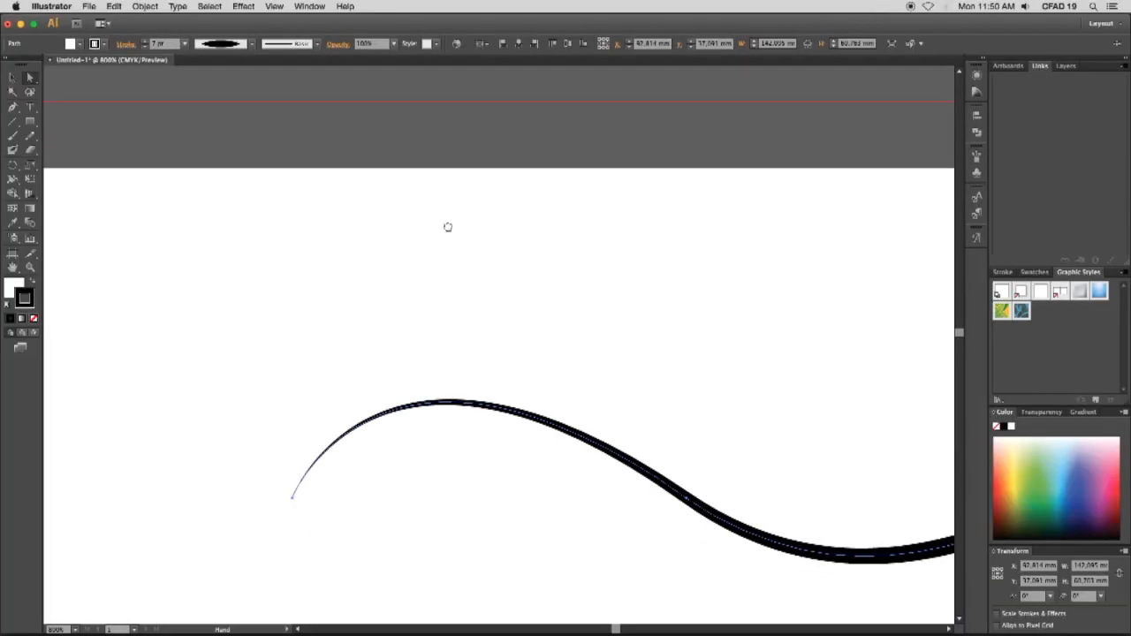
pyautogui.moveTo(928, 486); pyautogui.dragTo(795, 349)
pyautogui.keyDown('alt'); pyautogui.keyDown('super'); pyautogui.click(840, 386); pyautogui.keyUp('super'); pyautogui.keyUp('alt')
pyautogui.moveTo(846, 398); pyautogui.dragTo(856, 291)
# - Apply the double-bulge variable width profile, narrow in the middle, to the path's stroke and view the whole path
pyautogui.click(252, 43)
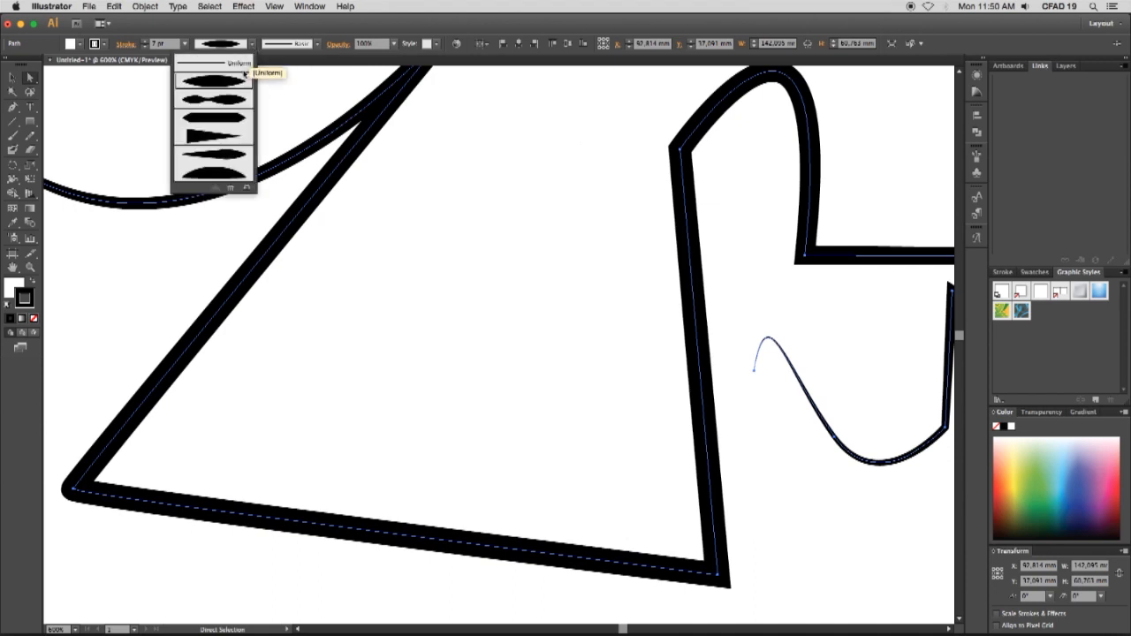
pyautogui.click(226, 107)
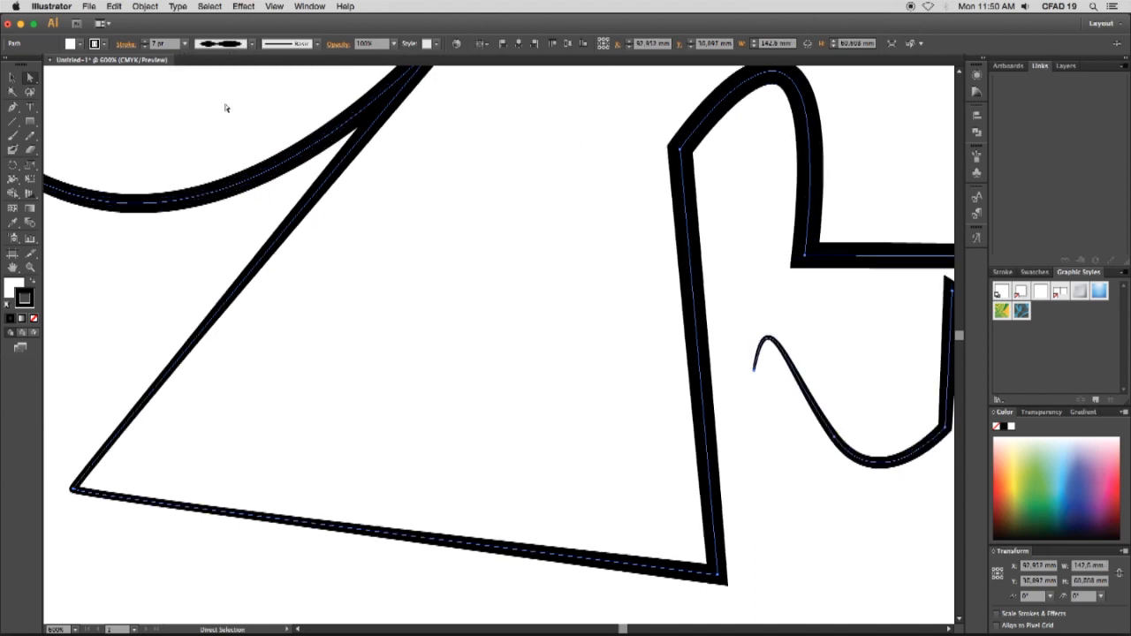
pyautogui.keyDown('alt'); pyautogui.keyDown('super'); pyautogui.click(157, 141); pyautogui.keyUp('super'); pyautogui.keyUp('alt')
pyautogui.moveTo(409, 280); pyautogui.dragTo(418, 305)
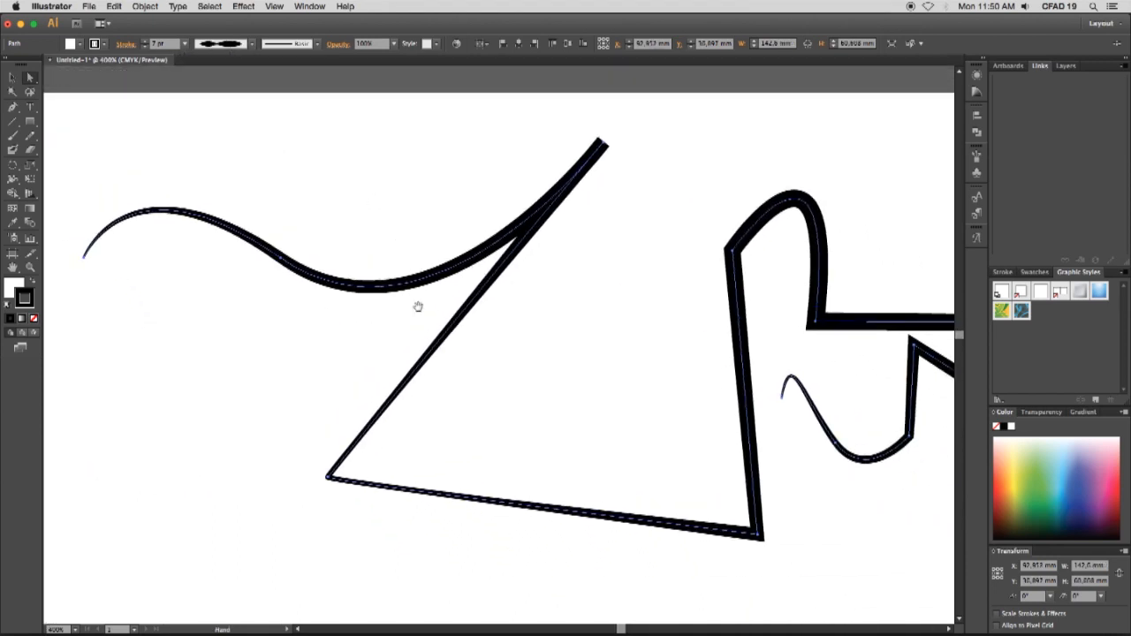
pyautogui.keyDown('alt'); pyautogui.keyDown('super'); pyautogui.click(486, 310); pyautogui.keyUp('super'); pyautogui.keyUp('alt')
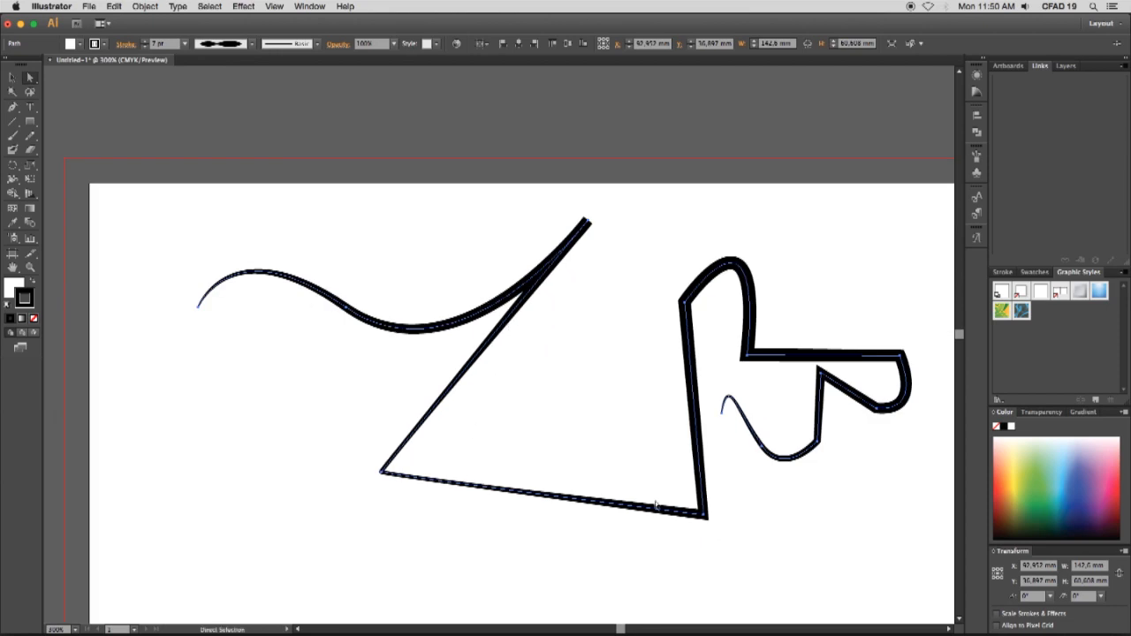
# - Try the bar-shaped width profile with pointed ends and the lens-shaped width profile on the path's stroke, ending on the bar-shaped one
pyautogui.click(252, 43)
pyautogui.click(224, 106)
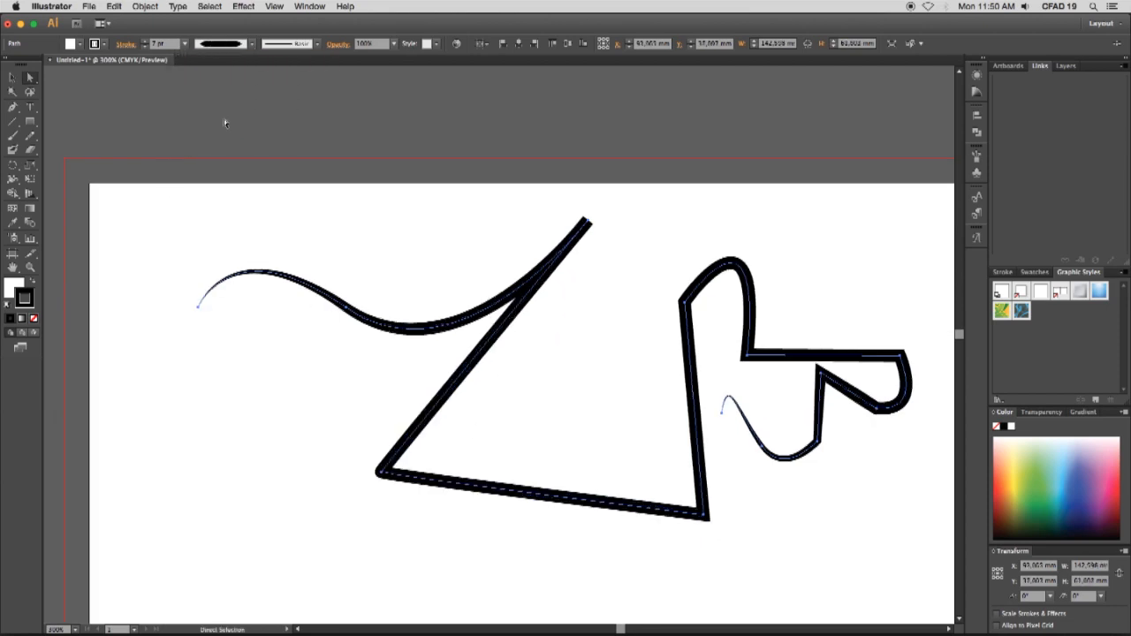
pyautogui.click(252, 43)
pyautogui.click(234, 81)
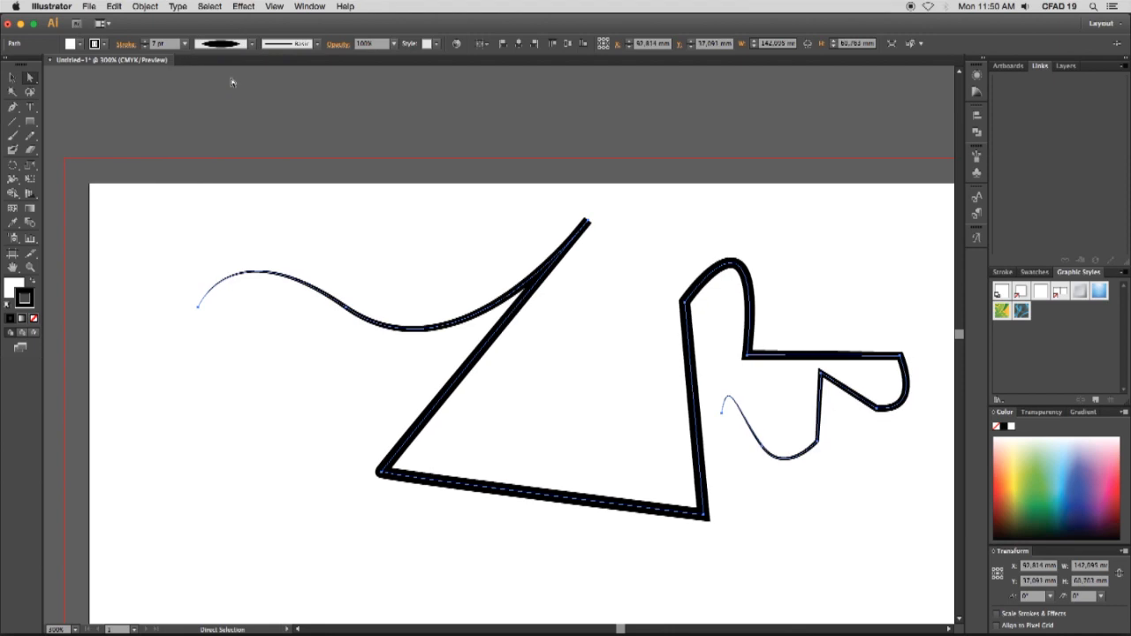
pyautogui.click(252, 43)
pyautogui.click(234, 116)
# - Try the triangular, the lopsided tapered and the half-dome width profiles on the path's stroke
pyautogui.click(252, 44)
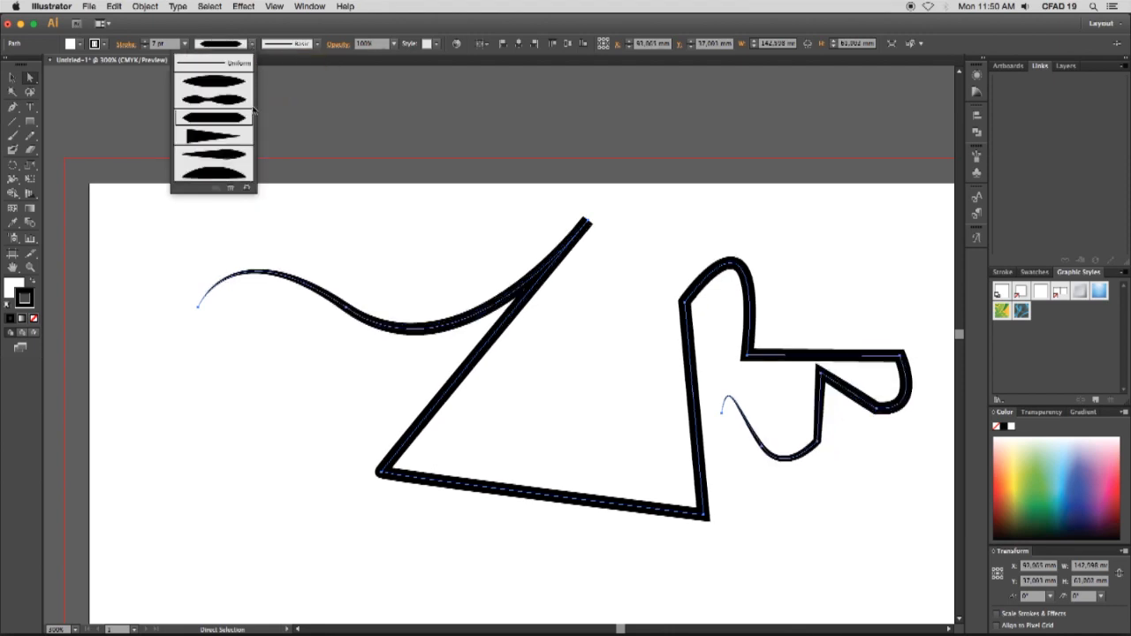
pyautogui.click(229, 137)
pyautogui.click(252, 44)
pyautogui.click(228, 134)
pyautogui.click(252, 43)
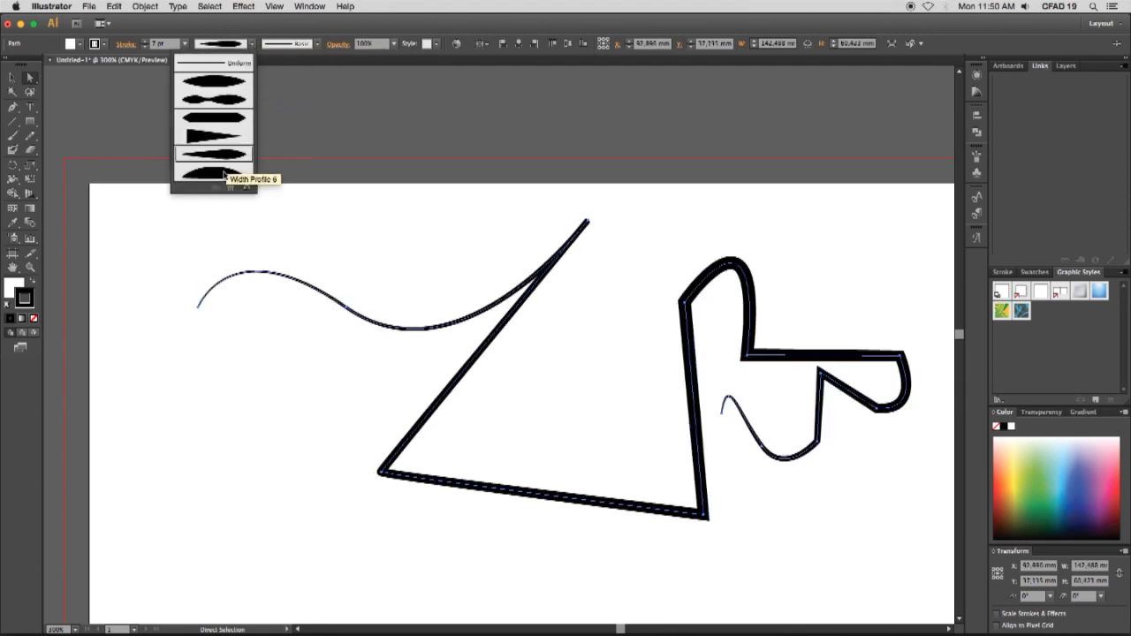
pyautogui.click(222, 173)
# - Return the path's stroke to the Uniform width profile and apply the rough charcoal-like art brush
pyautogui.click(252, 43)
pyautogui.click(212, 63)
pyautogui.click(316, 43)
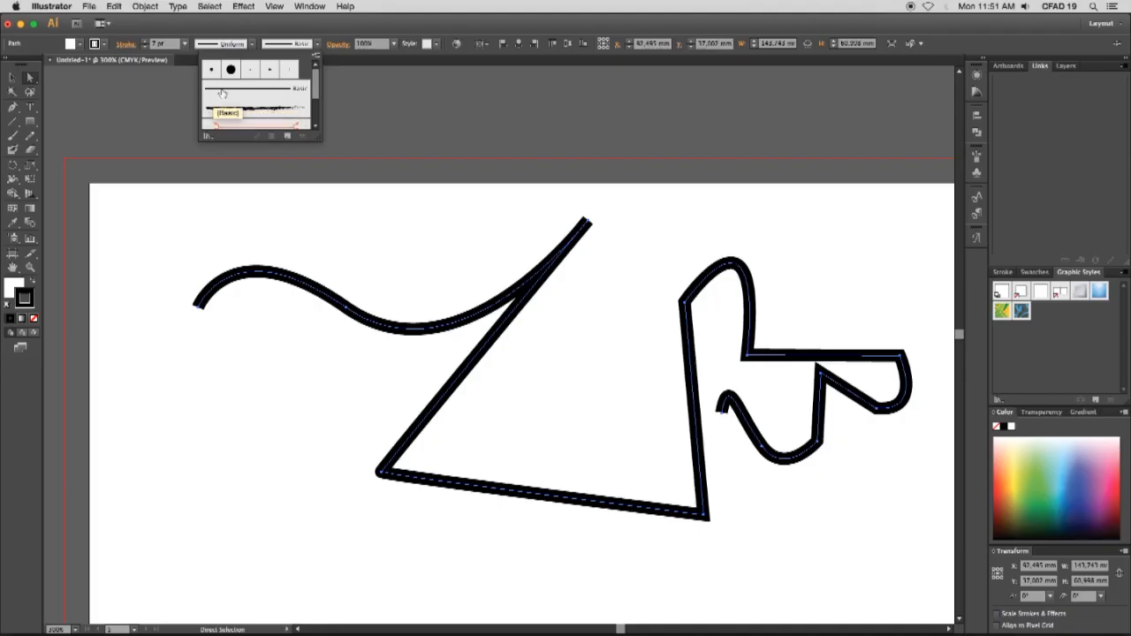
pyautogui.click(372, 193)
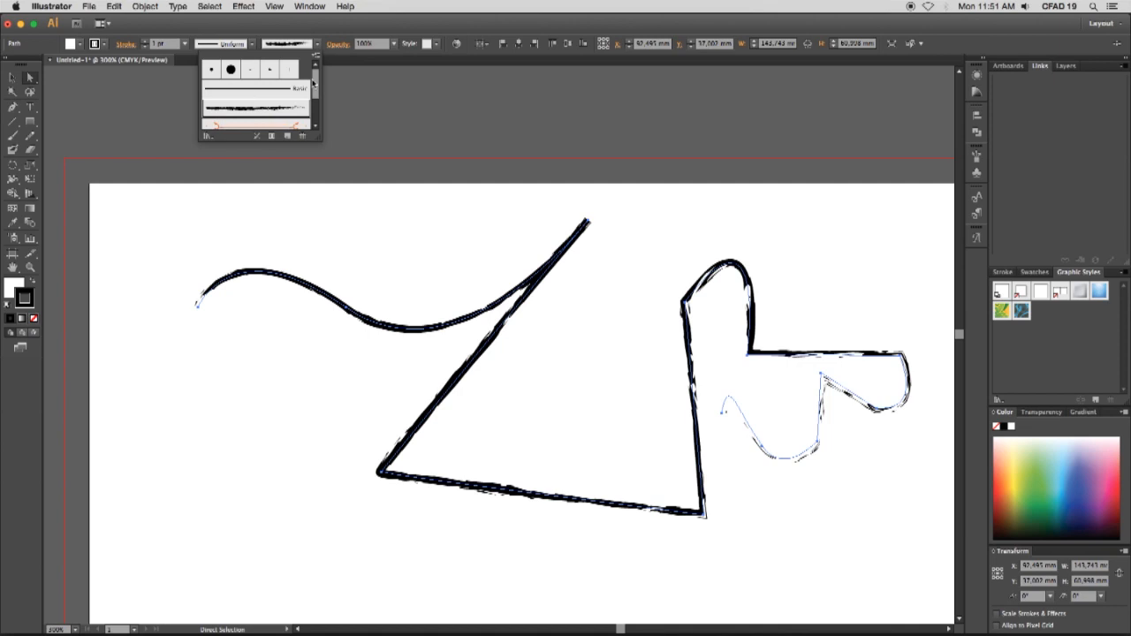
# - Apply the red double-ended arrow brush to the path and inspect the ornamental arrowheads at both ends
pyautogui.scroll(-3, 256, 102)
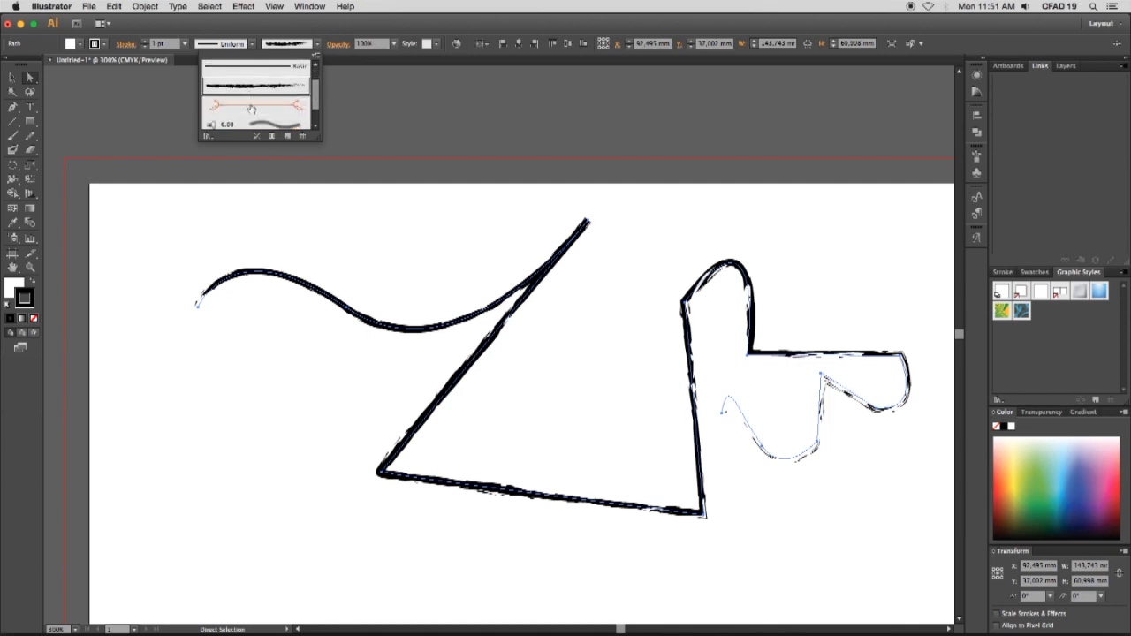
pyautogui.click(251, 107)
pyautogui.click(204, 277)
pyautogui.keyDown('super'); pyautogui.click(210, 281); pyautogui.keyUp('super')
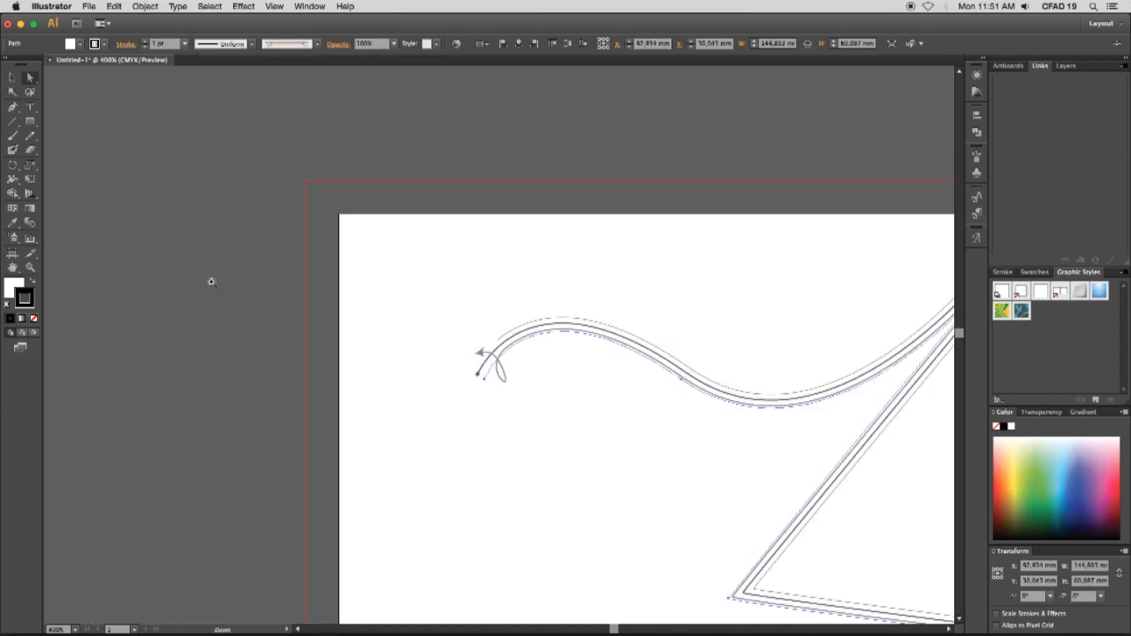
pyautogui.keyDown('super'); pyautogui.click(212, 280); pyautogui.keyUp('super')
pyautogui.moveTo(688, 383); pyautogui.dragTo(378, 288)
pyautogui.moveTo(843, 390)
pyautogui.mouseDown()
pyautogui.moveTo(429, 261)
pyautogui.moveTo(317, 205)
pyautogui.mouseUp()
pyautogui.moveTo(932, 413)
pyautogui.mouseDown()
pyautogui.moveTo(621, 273)
pyautogui.moveTo(581, 371)
pyautogui.mouseUp()
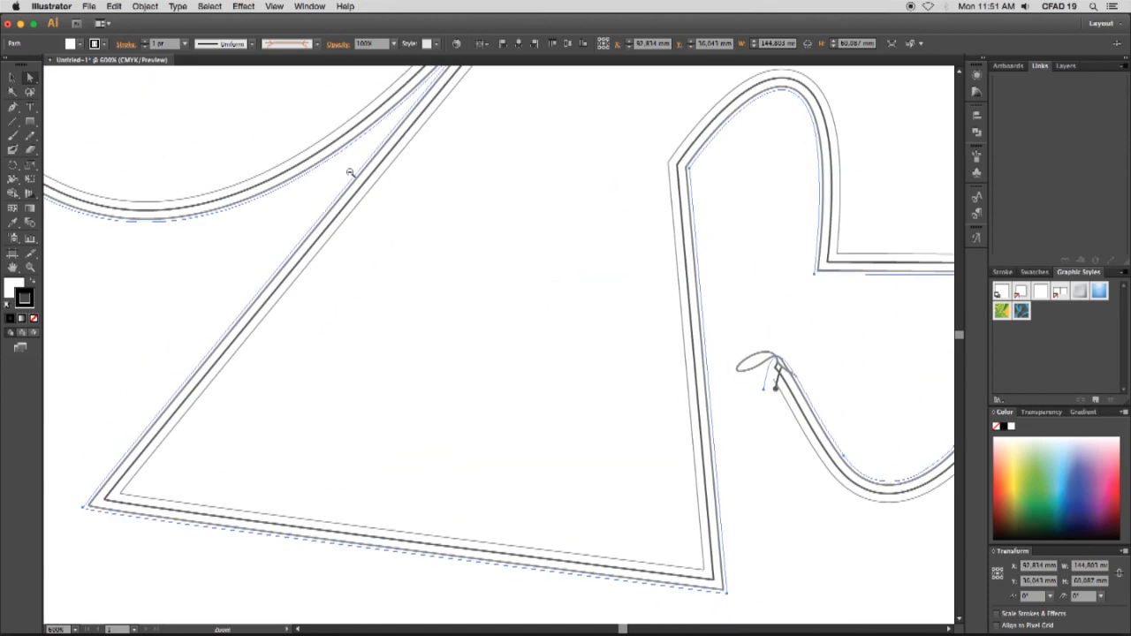
pyautogui.keyDown('alt'); pyautogui.keyDown('super'); pyautogui.click(357, 175); pyautogui.keyUp('super'); pyautogui.keyUp('alt')
# - Apply the Mop bristle brush to the path and view the whole painted shape
pyautogui.click(316, 44)
pyautogui.scroll(-2, 256, 97)
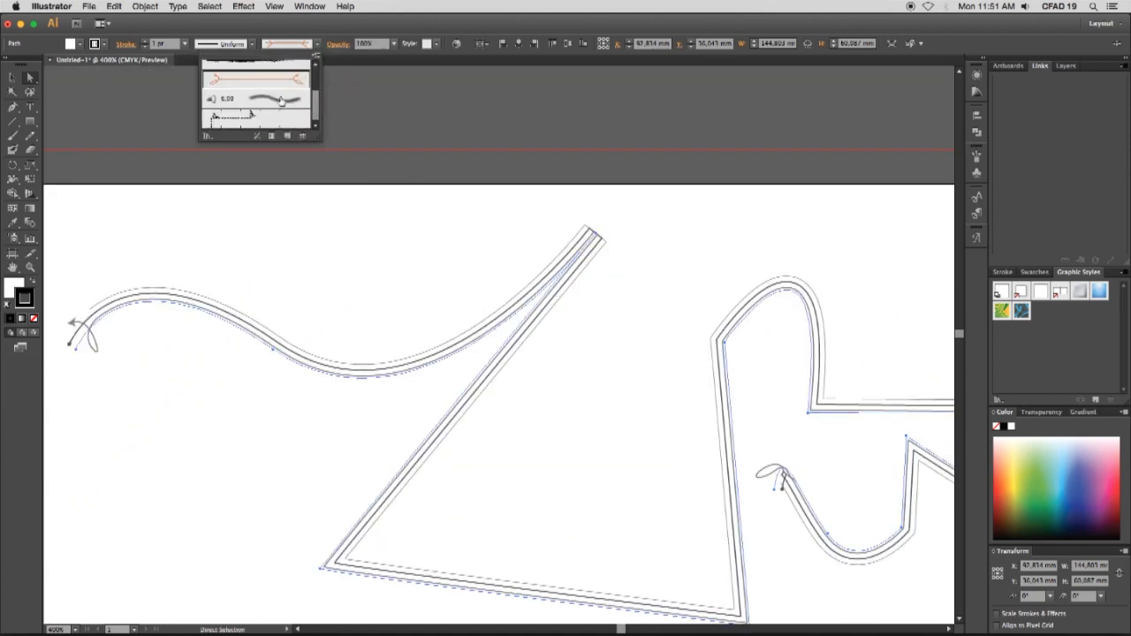
pyautogui.click(256, 98)
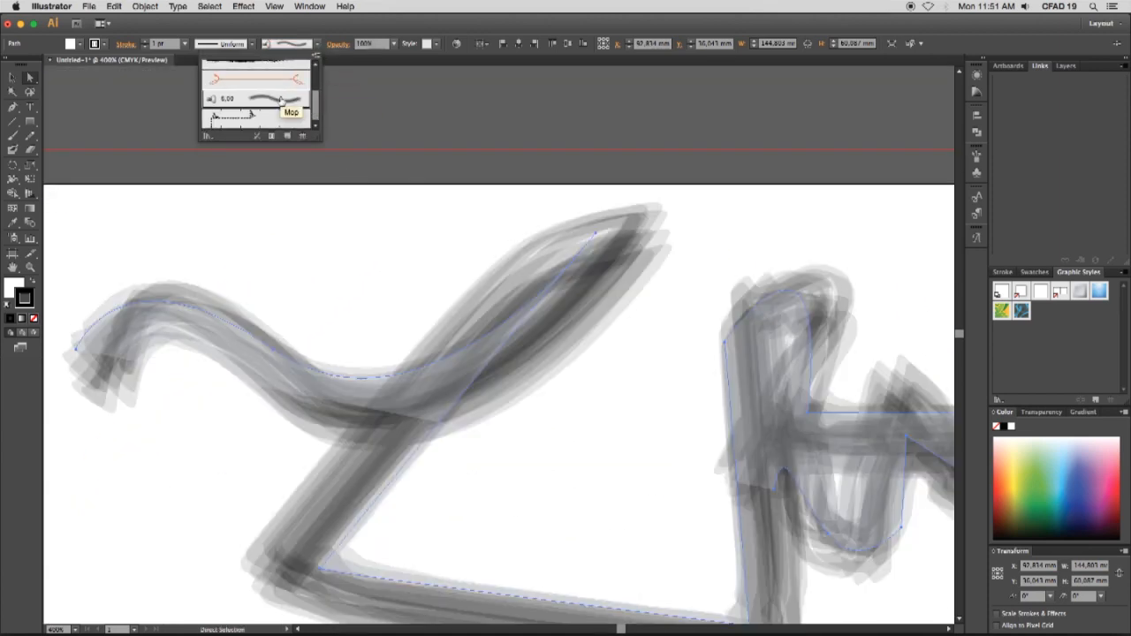
pyautogui.press('space')
pyautogui.keyDown('alt'); pyautogui.keyDown('super'); pyautogui.click(441, 210); pyautogui.keyUp('super'); pyautogui.keyUp('alt')
pyautogui.keyDown('alt'); pyautogui.keyDown('super'); pyautogui.click(441, 211); pyautogui.keyUp('super'); pyautogui.keyUp('alt')
pyautogui.moveTo(516, 389); pyautogui.dragTo(414, 109)
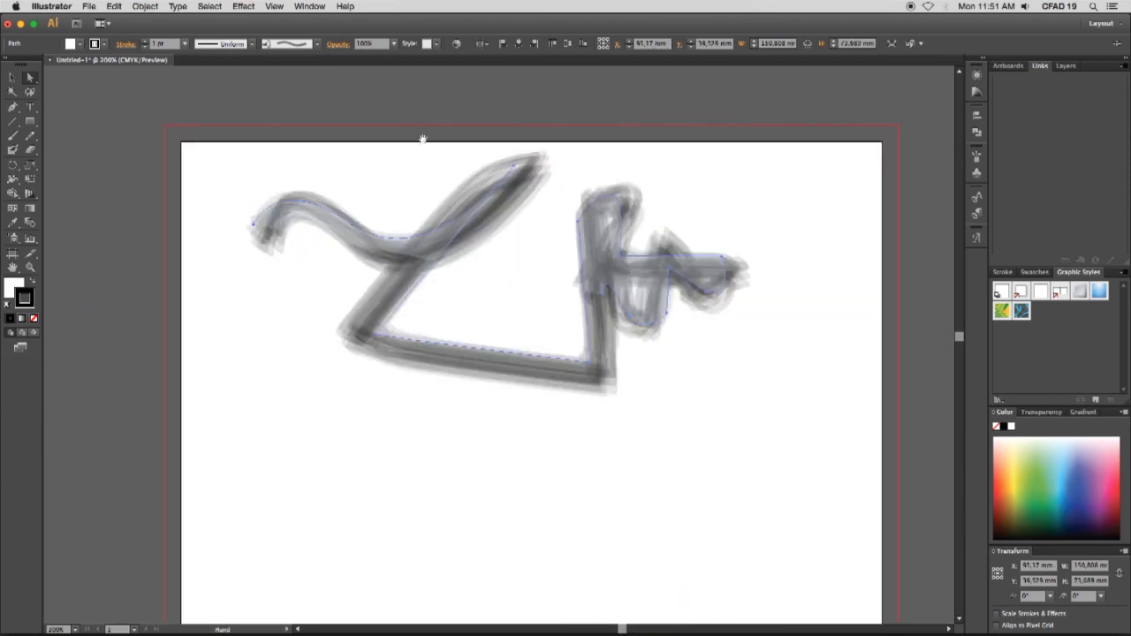
# - Try the dashed scissors pattern brush on the path and restore the Basic brush
pyautogui.click(317, 44)
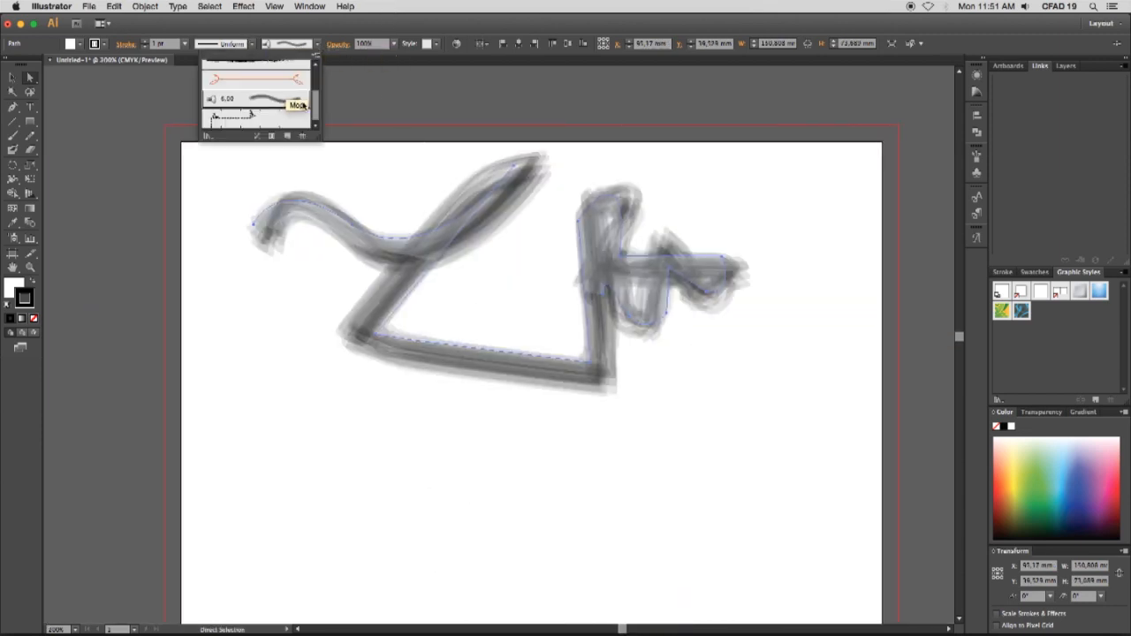
pyautogui.click(280, 119)
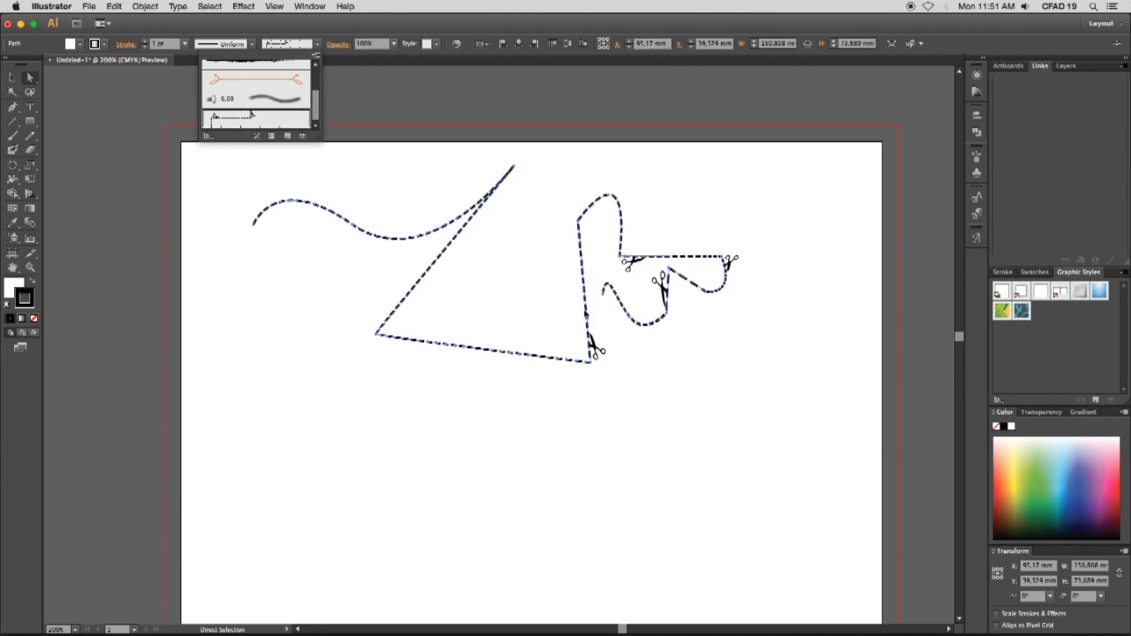
pyautogui.press('super+equal')
pyautogui.scroll(3, 266, 97)
pyautogui.click(278, 91)
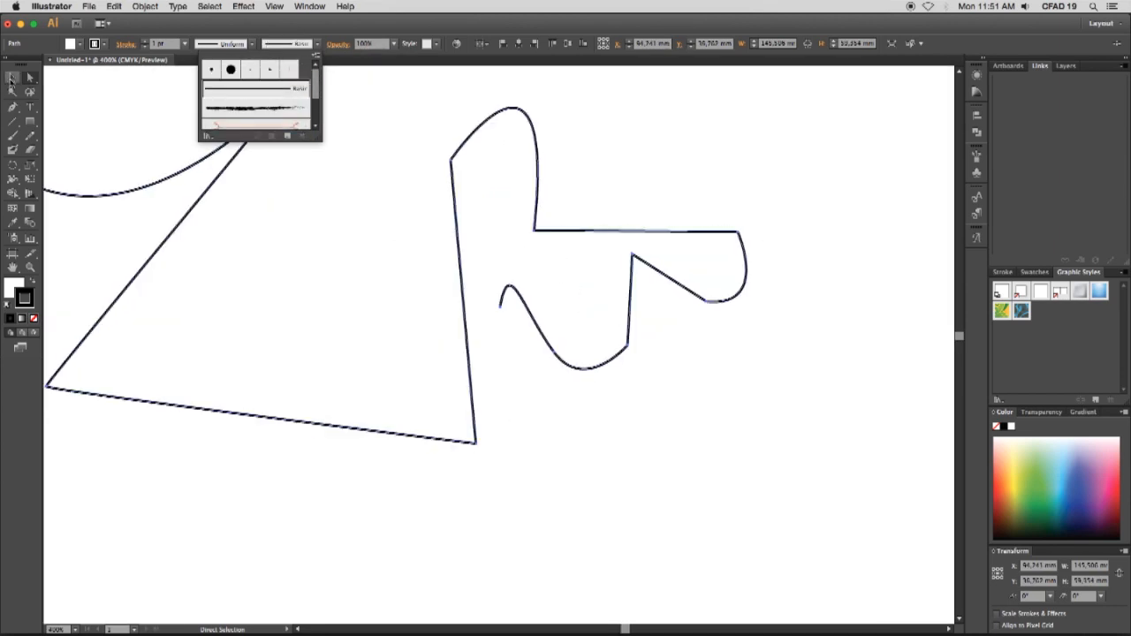
# - Draw a closed, rounded head outline about 37 by 43 mm in the empty area below the zigzag path with the Pen tool
pyautogui.click(10, 78)
pyautogui.hscroll(-15, 376, 278)
pyautogui.scroll(-10, 377, 278)
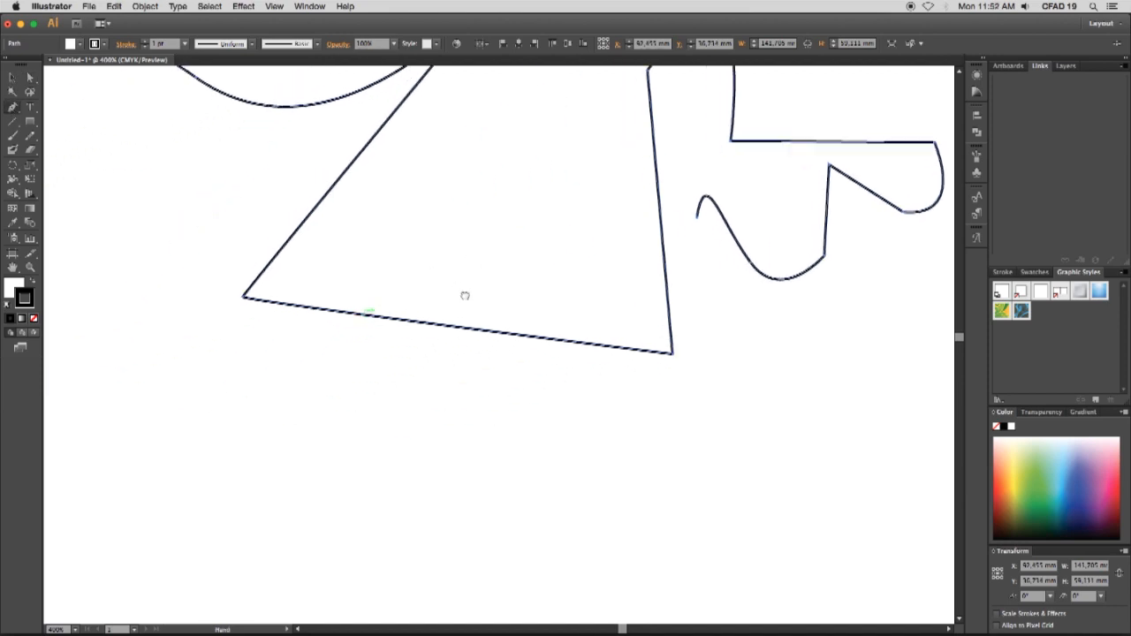
pyautogui.click(427, 240)
pyautogui.moveTo(434, 483)
pyautogui.mouseDown()
pyautogui.moveTo(571, 442)
pyautogui.moveTo(571, 469)
pyautogui.moveTo(614, 448)
pyautogui.mouseUp()
pyautogui.moveTo(571, 238); pyautogui.dragTo(530, 214)
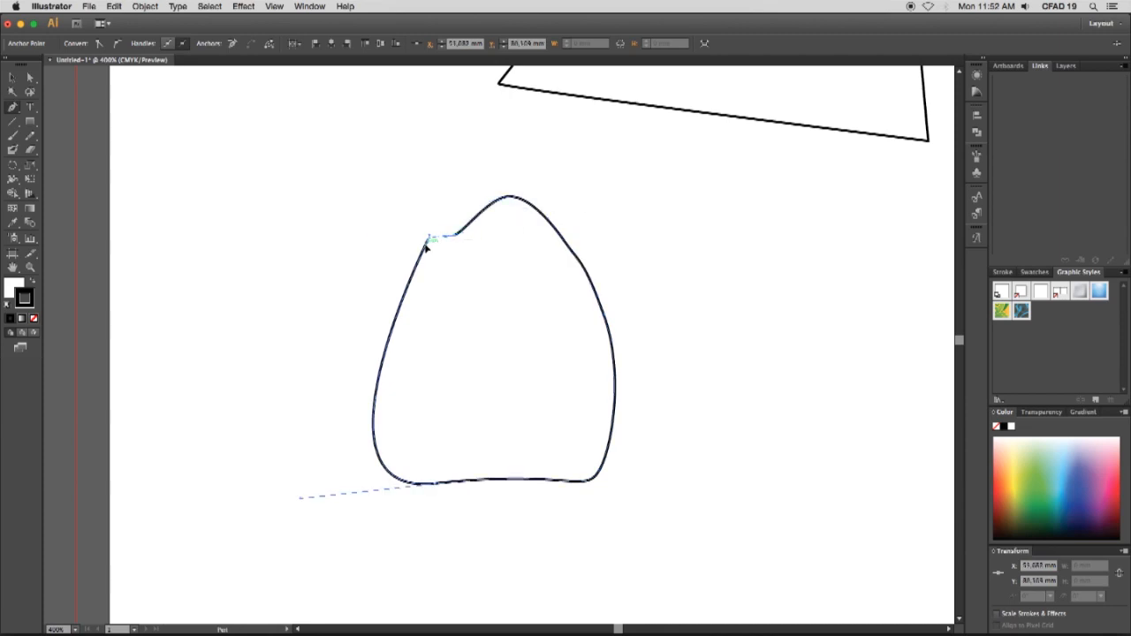
pyautogui.click(436, 379)
pyautogui.moveTo(560, 402); pyautogui.dragTo(580, 359)
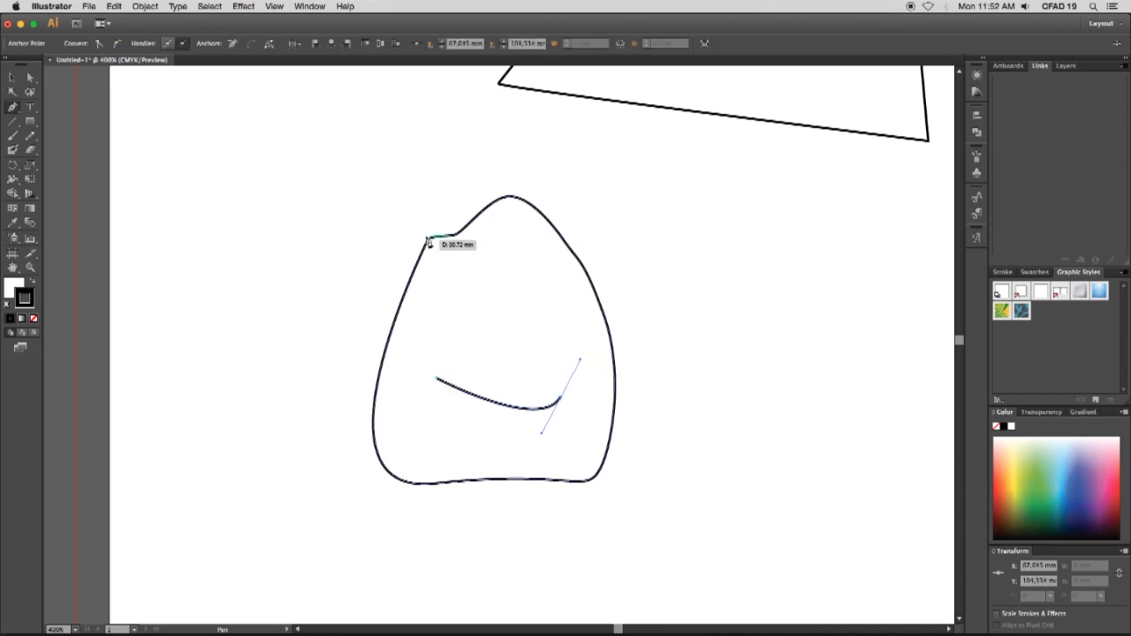
pyautogui.moveTo(518, 320); pyautogui.dragTo(518, 374)
pyautogui.press('super+z')
pyautogui.press('super+z')
pyautogui.press('super+z')
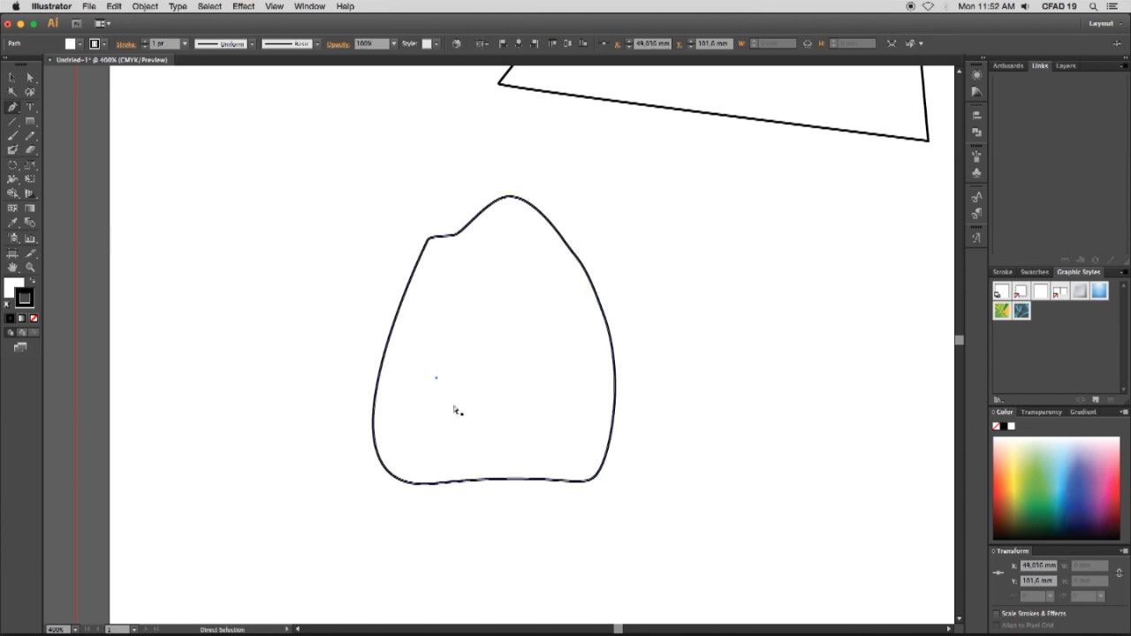
# - Draw an open, upward-curving smile in the lower half of the head with the Pen tool and end the path
pyautogui.moveTo(441, 387); pyautogui.dragTo(550, 356)
pyautogui.keyDown('alt'); pyautogui.click(557, 354); pyautogui.keyUp('alt')
pyautogui.press('Return')
pyautogui.rightClick(562, 353)
# - Draw a small hooked nose above the mouth as a separate open curve and end the path
pyautogui.click(519, 360)
pyautogui.moveTo(517, 357); pyautogui.dragTo(521, 310)
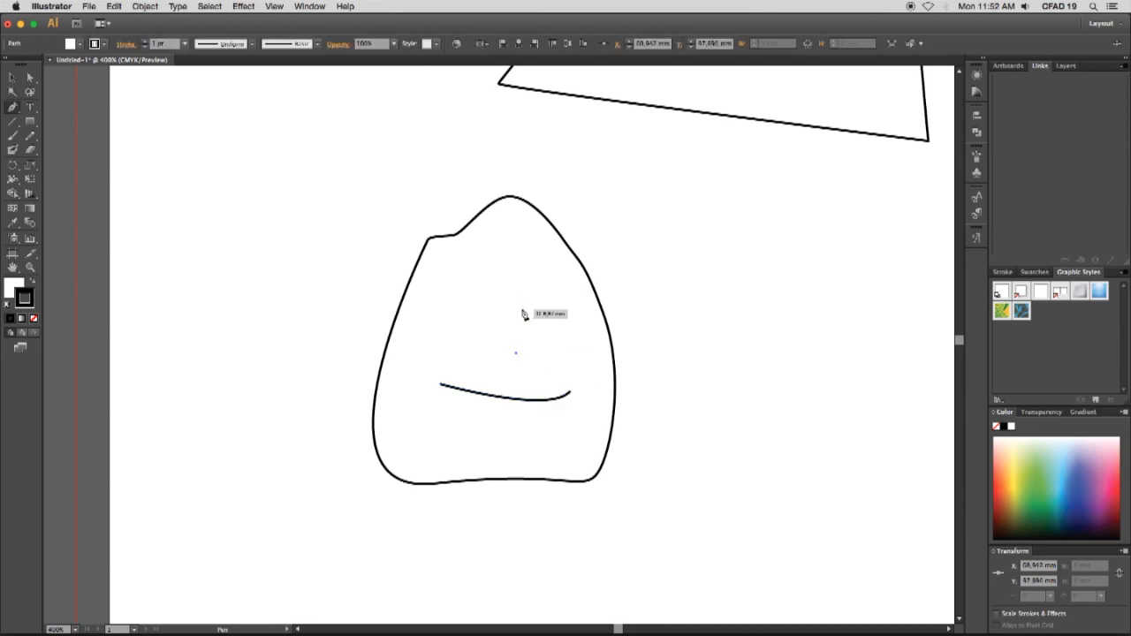
pyautogui.moveTo(486, 252); pyautogui.dragTo(486, 252)
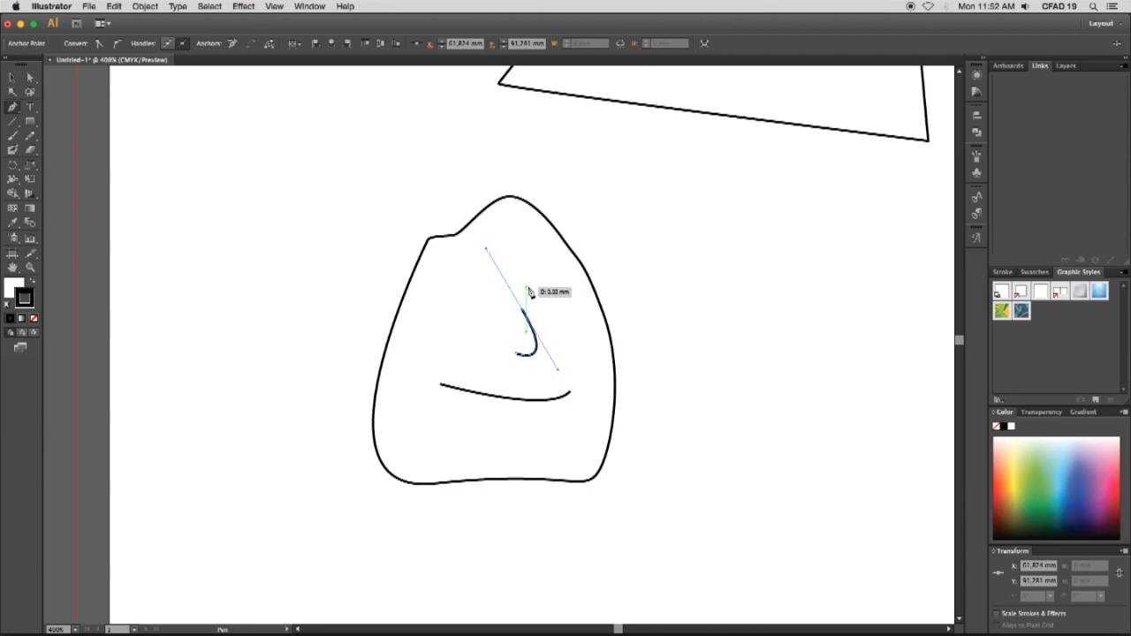
pyautogui.keyDown('alt'); pyautogui.click(533, 292); pyautogui.keyUp('alt')
pyautogui.click(658, 343)
# - Draw a short arched eyebrow to the upper right of the nose and end the path
pyautogui.moveTo(536, 285); pyautogui.dragTo(520, 314)
pyautogui.keyDown('alt'); pyautogui.click(514, 306); pyautogui.keyUp('alt')
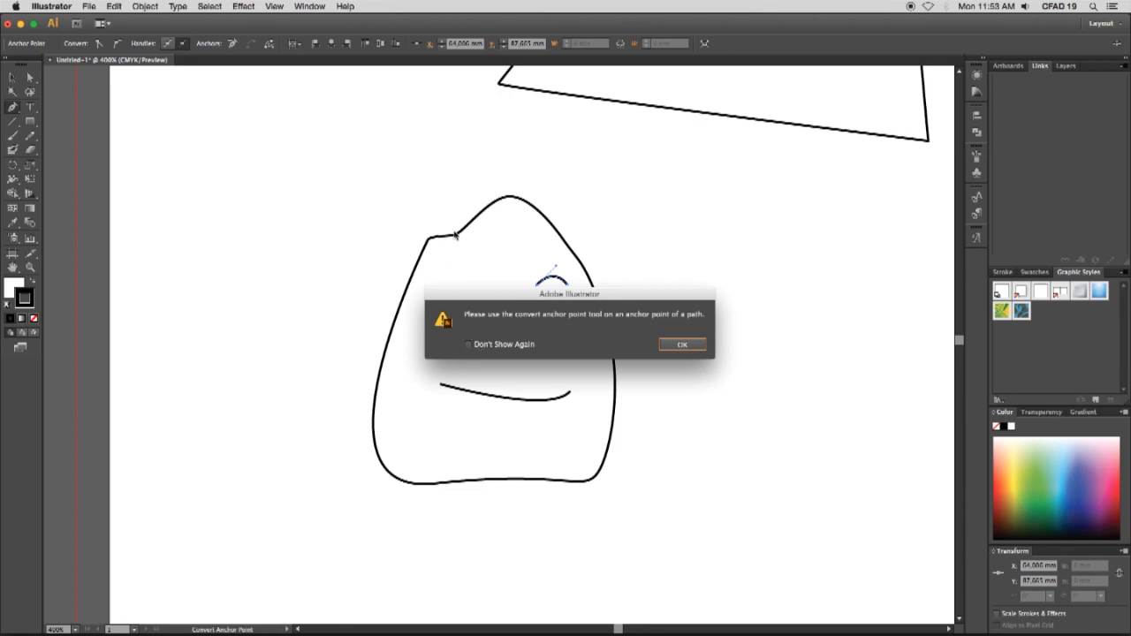
pyautogui.click(689, 347)
# - Draw a larger arched eyebrow on the left side of the face, undo the extra segment below it and end the path
pyautogui.click(494, 281)
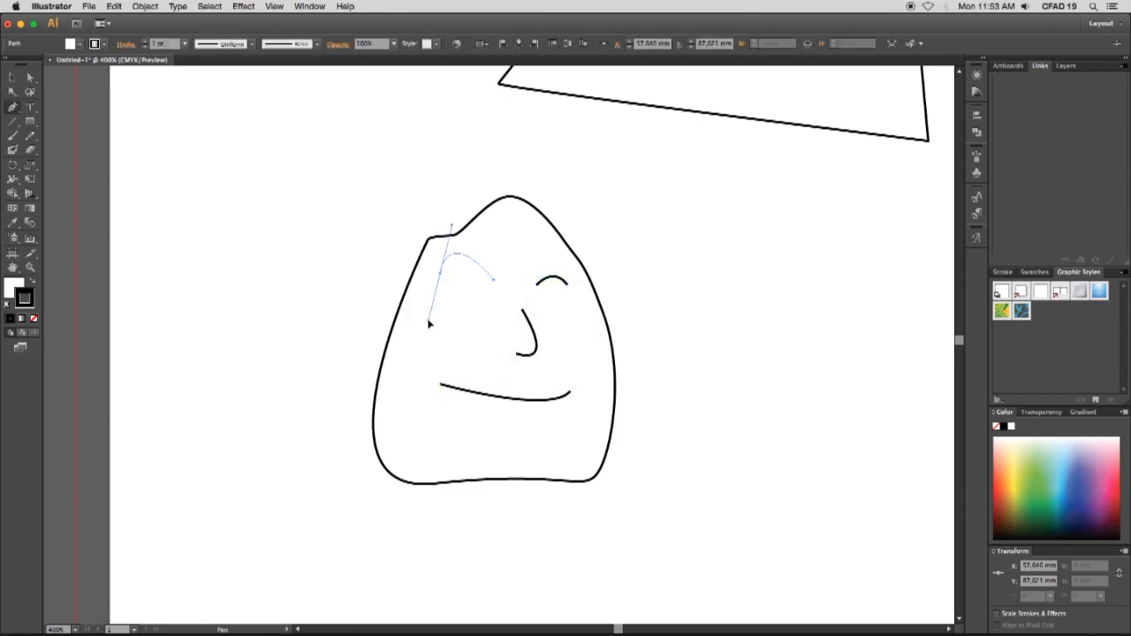
pyautogui.moveTo(433, 323); pyautogui.dragTo(427, 320)
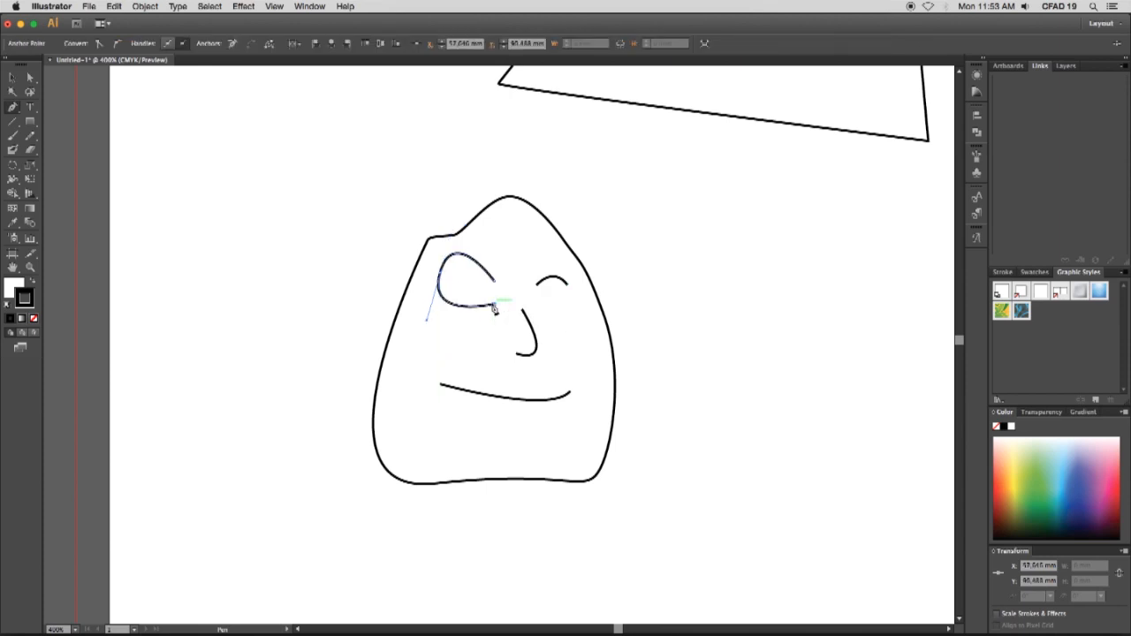
pyautogui.press('super+z')
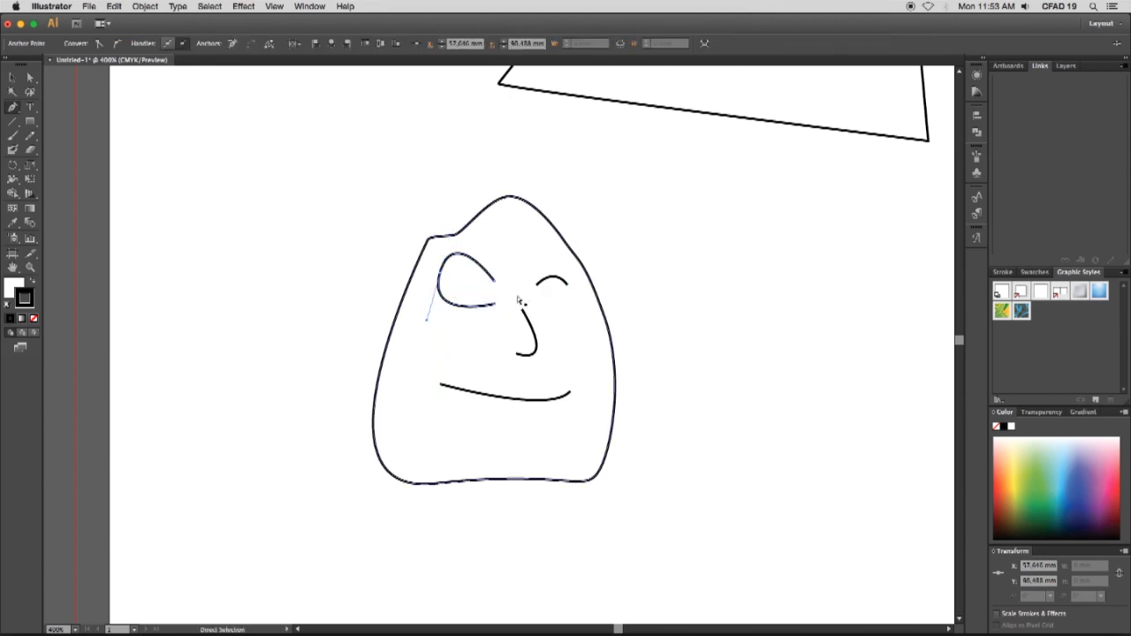
pyautogui.click(487, 306)
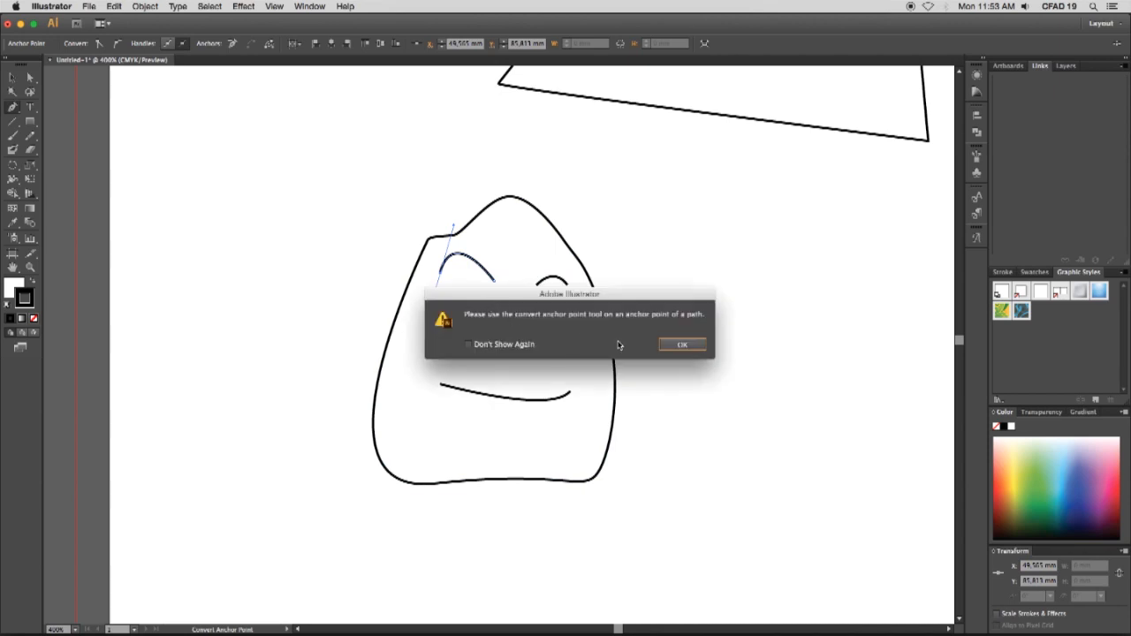
pyautogui.click(682, 346)
# - Draw a closed teardrop-shaped eye about 8.3 by 3.8 mm under the left eyebrow and deselect it
pyautogui.moveTo(495, 305)
pyautogui.mouseDown()
pyautogui.moveTo(501, 315)
pyautogui.moveTo(508, 299)
pyautogui.mouseUp()
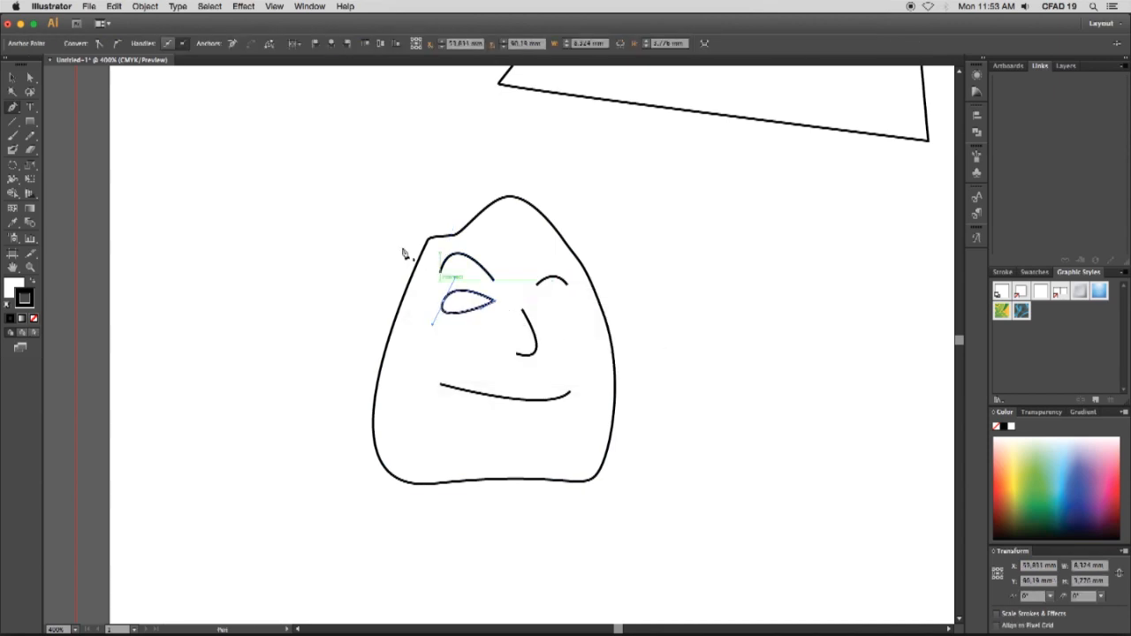
pyautogui.click(15, 78)
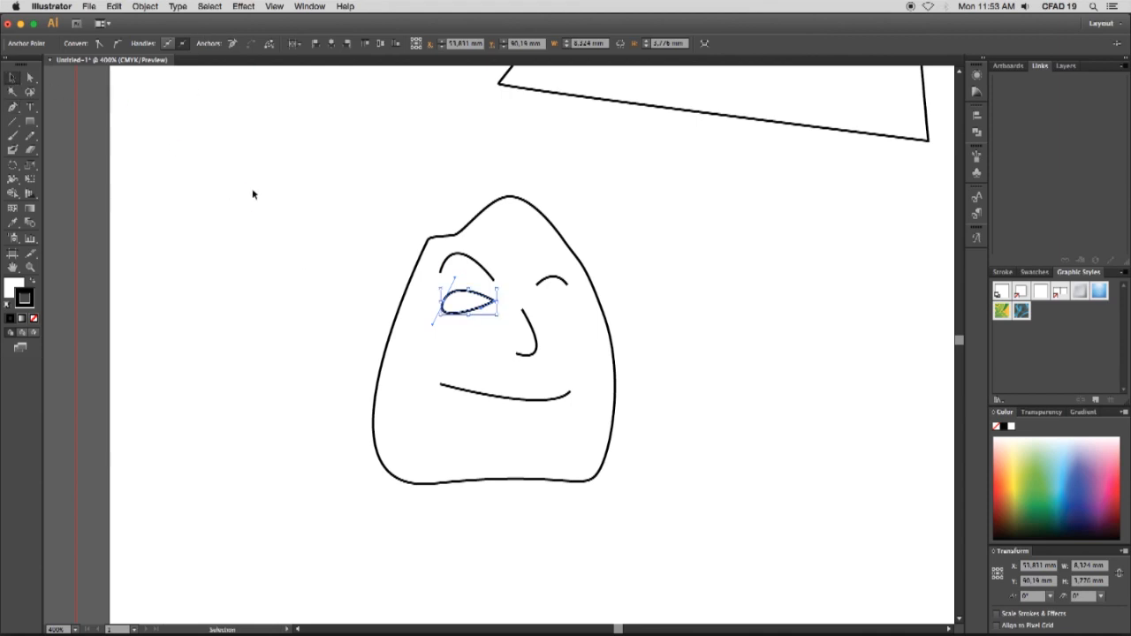
pyautogui.click(163, 150)
pyautogui.click(505, 296)
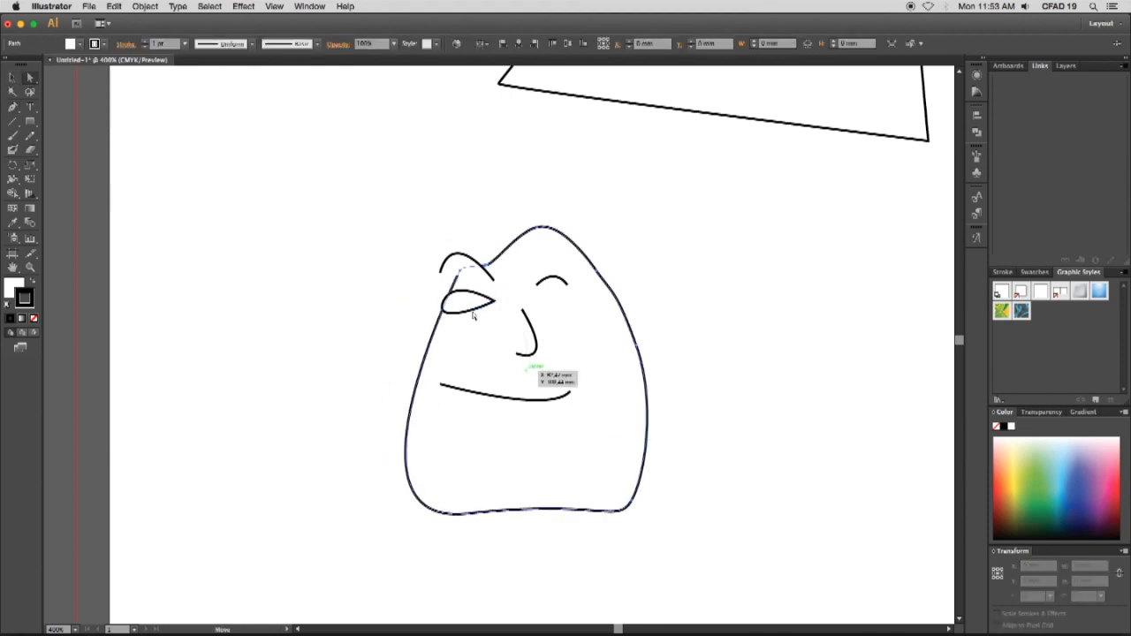
pyautogui.click(714, 338)
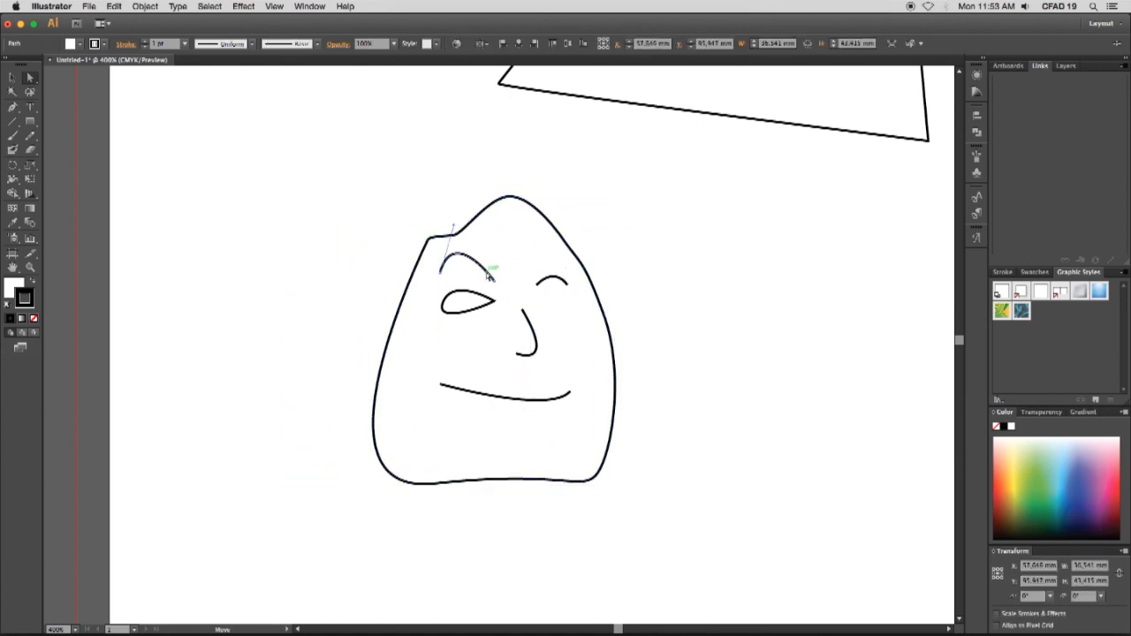
pyautogui.keyDown('shift'); pyautogui.click(551, 283); pyautogui.keyUp('shift')
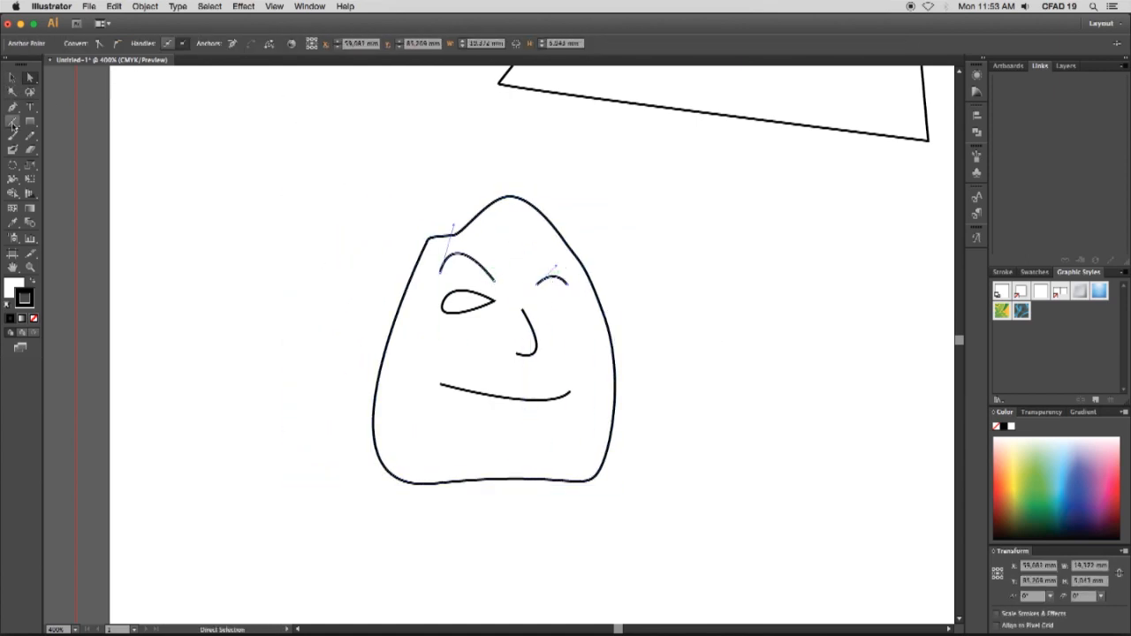
pyautogui.press('p')
pyautogui.click(12, 78)
pyautogui.click(491, 145)
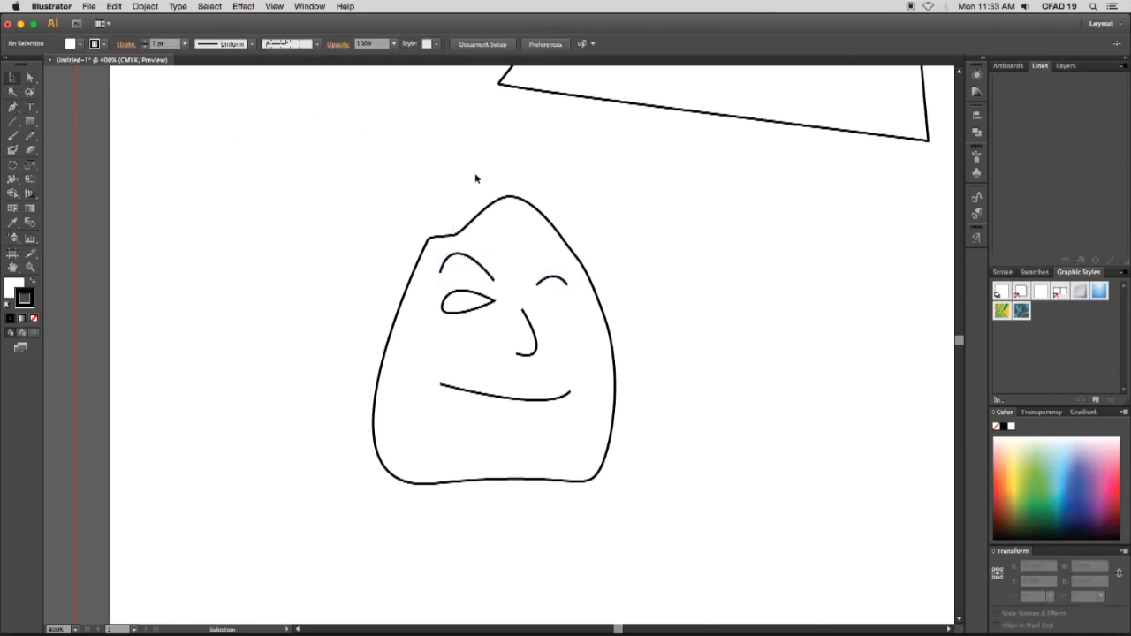
# - Select both eyebrows as whole objects and set their stroke weight to 6 pt
pyautogui.click(477, 263)
pyautogui.keyDown('shift'); pyautogui.click(555, 279); pyautogui.keyUp('shift')
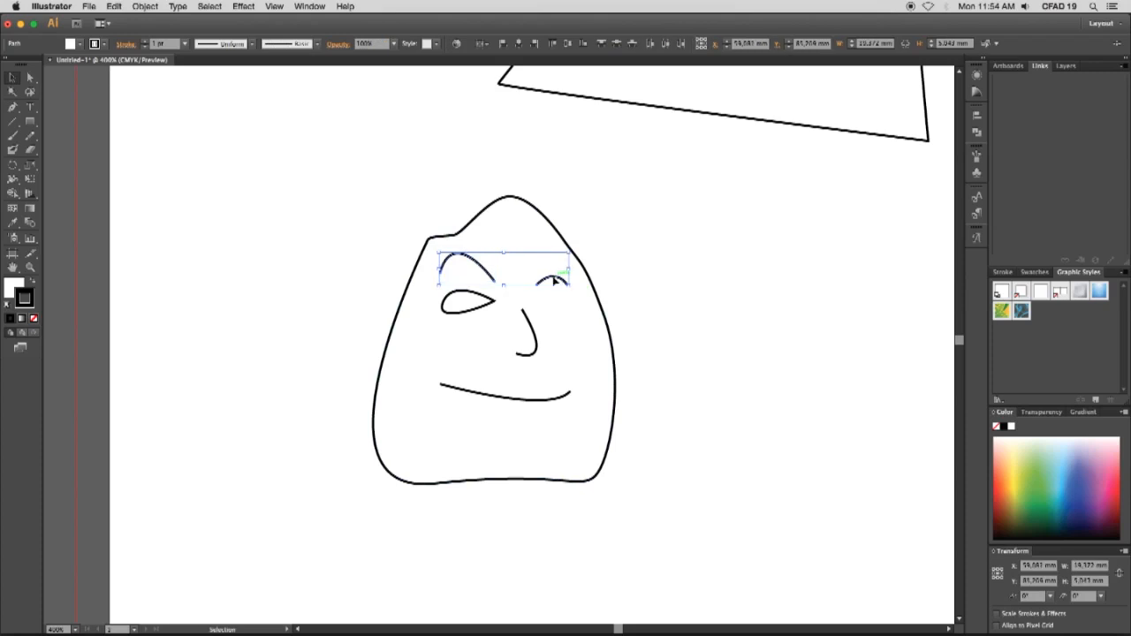
pyautogui.click(142, 42)
pyautogui.click(142, 42)
pyautogui.click(142, 42)
pyautogui.click(143, 42)
pyautogui.click(142, 42)
# - Apply the lens-shaped width profile to both eyebrows and deselect them
pyautogui.click(251, 45)
pyautogui.click(222, 82)
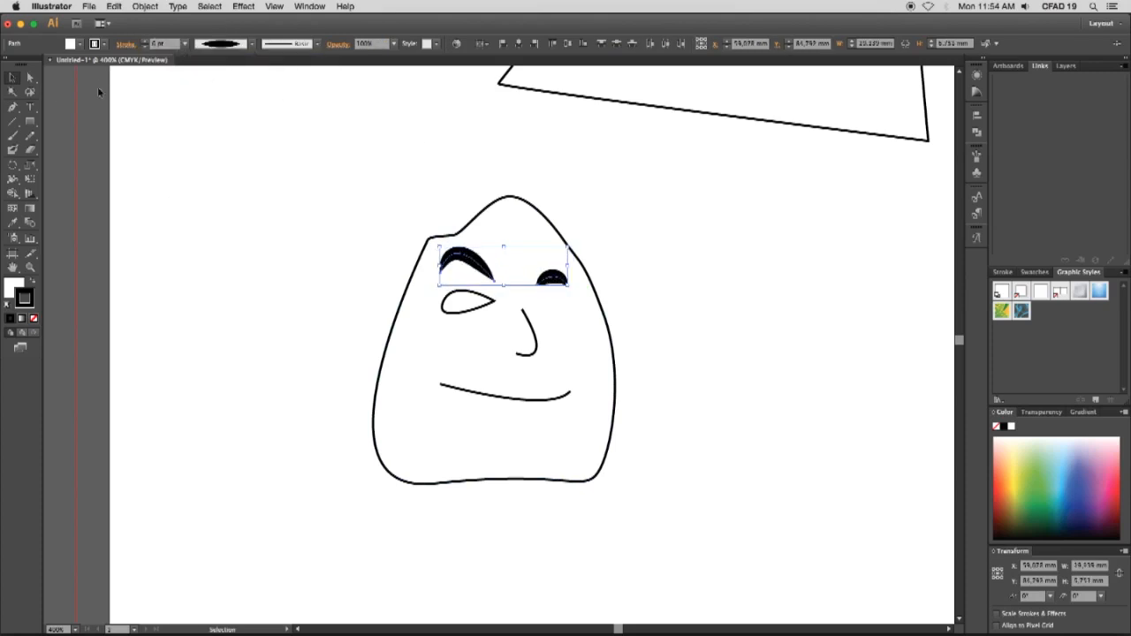
pyautogui.press('super+shift+a')
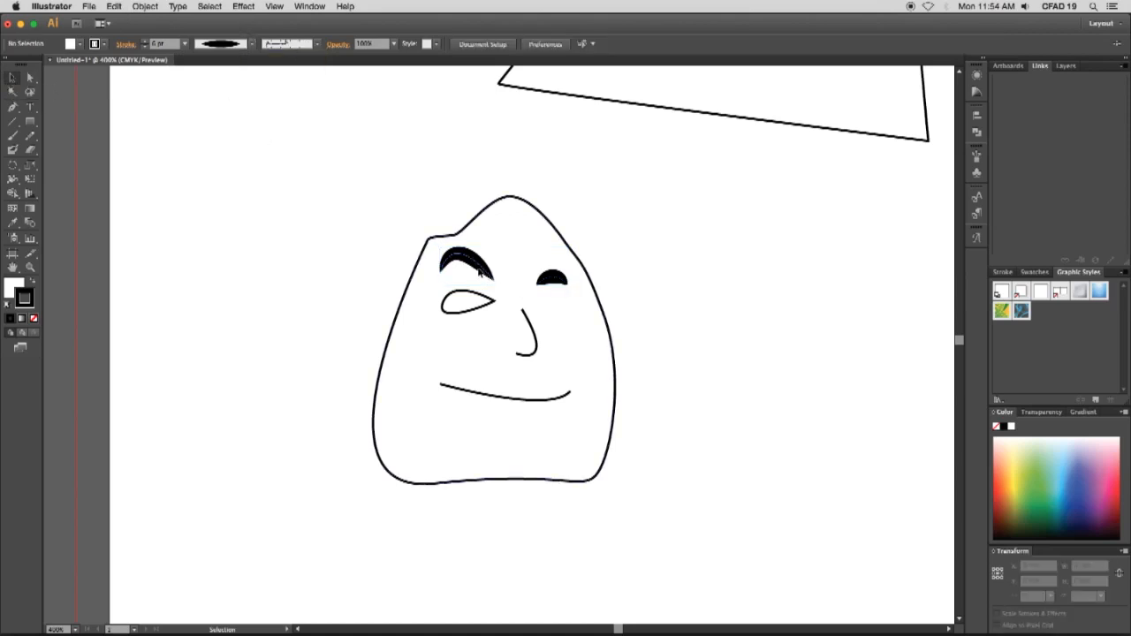
# - Apply a rough, bristly charcoal-style brush to both eyebrows and deselect them
pyautogui.click(465, 261)
pyautogui.keyDown('shift'); pyautogui.click(548, 281); pyautogui.keyUp('shift')
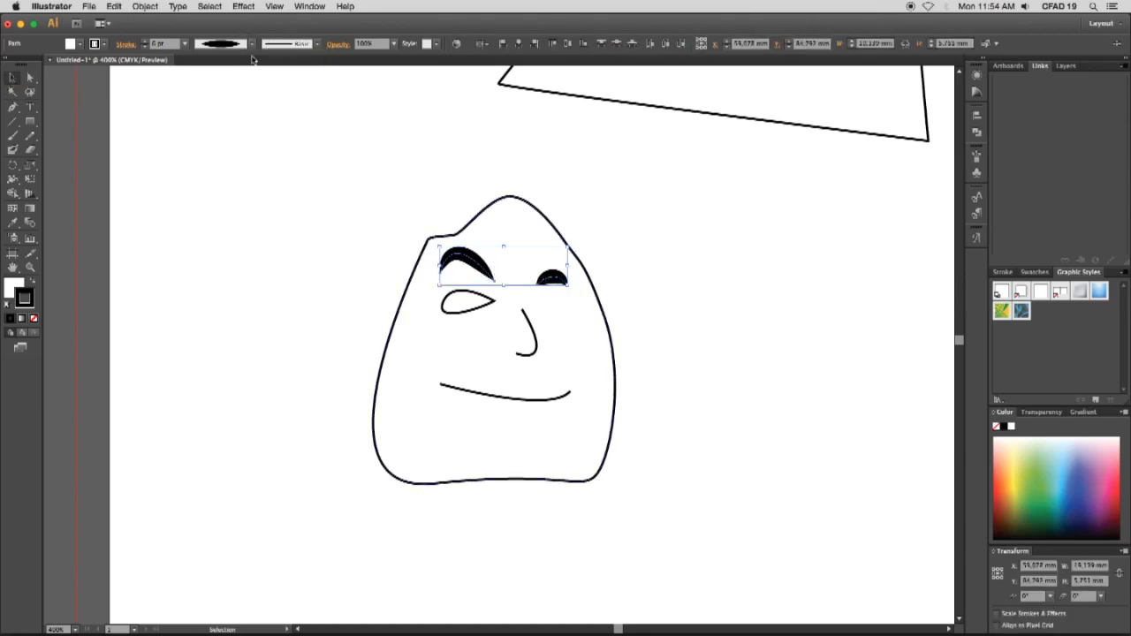
pyautogui.click(317, 43)
pyautogui.click(265, 108)
pyautogui.press('super+shift+a')
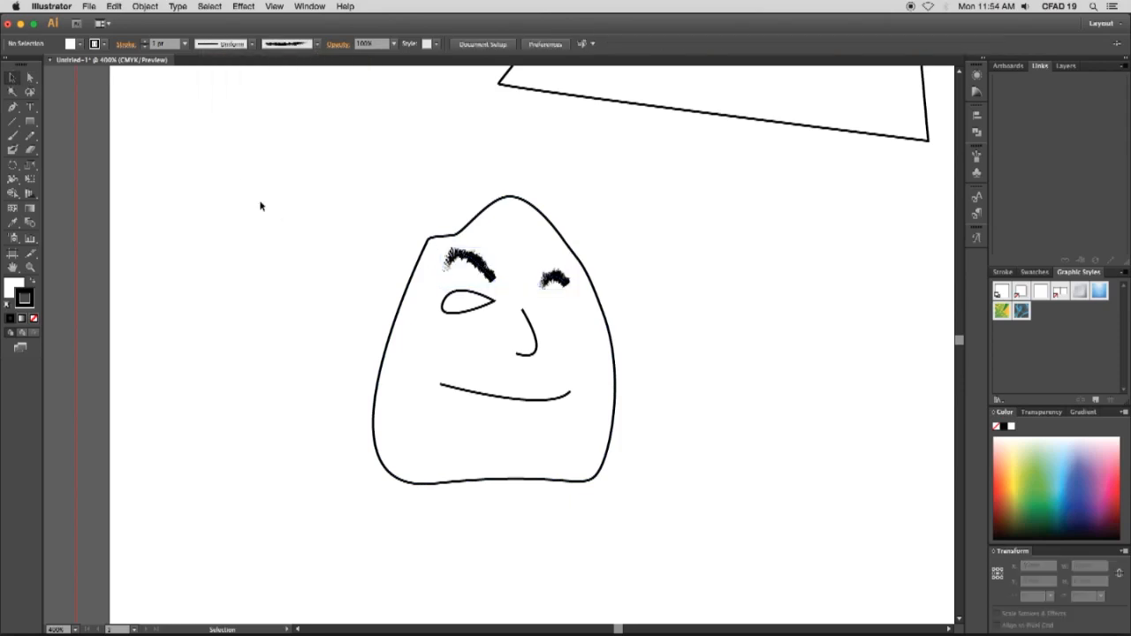
# - Try moving the whole left eyebrow toward the middle of the face and undo the move
pyautogui.press('z')
pyautogui.click(480, 278)
pyautogui.click(522, 344)
pyautogui.click(522, 343)
pyautogui.press('v')
pyautogui.moveTo(415, 202); pyautogui.dragTo(468, 196)
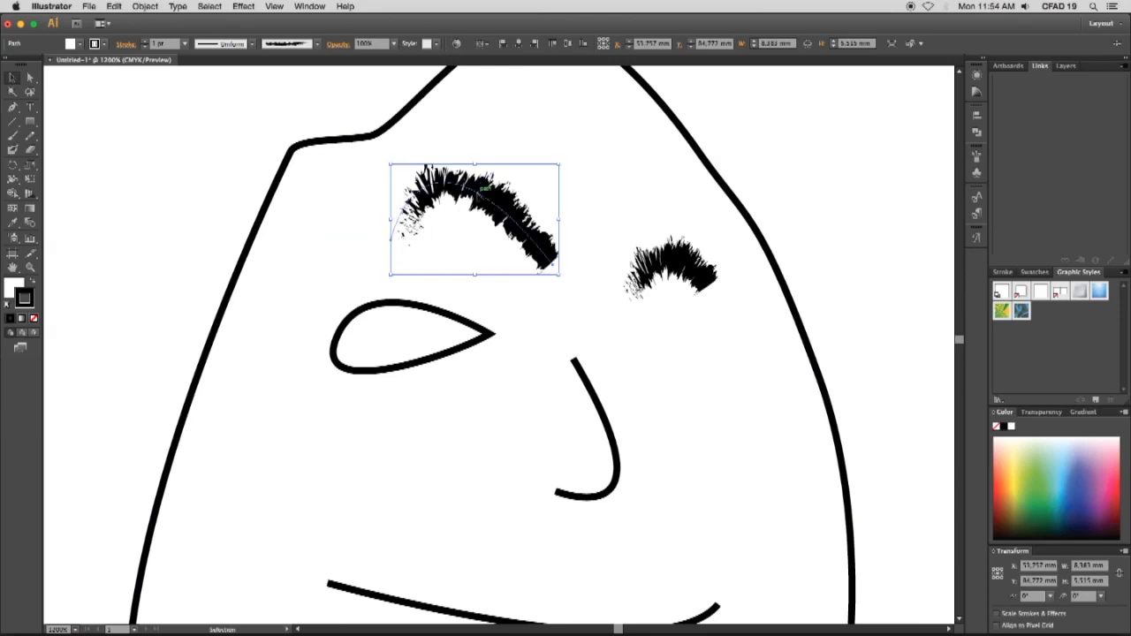
pyautogui.press('super+z')
# - Move the left eyebrow path about 0.7 mm down and 0.3 mm left using Direct Selection
pyautogui.click(29, 77)
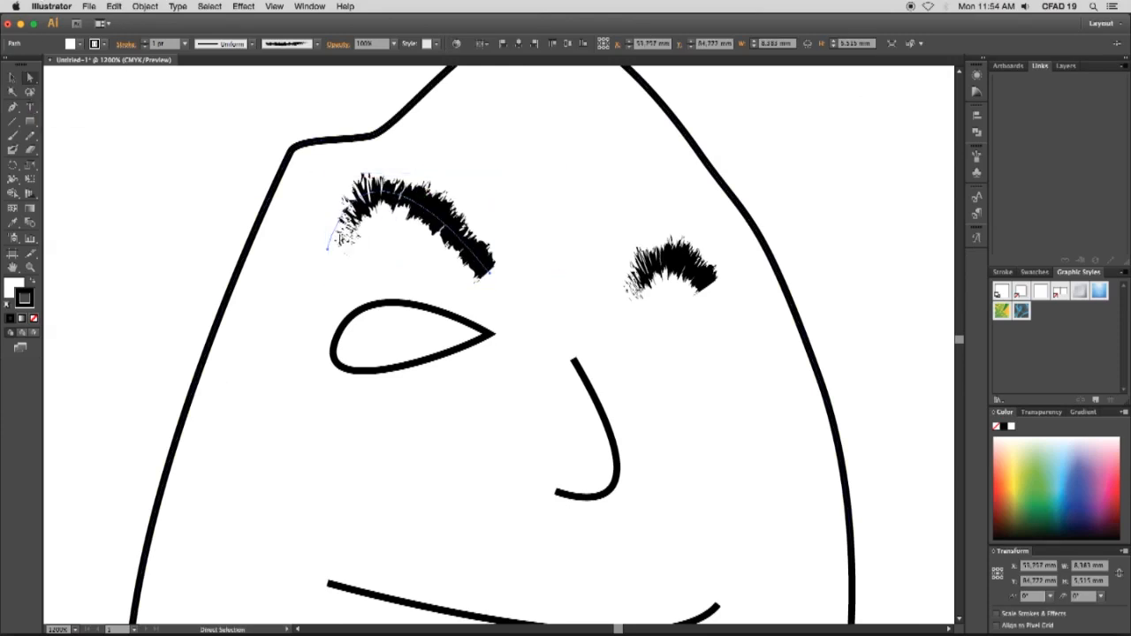
pyautogui.moveTo(328, 250)
pyautogui.mouseDown()
pyautogui.moveTo(298, 185)
pyautogui.moveTo(345, 265)
pyautogui.mouseUp()
pyautogui.moveTo(486, 279)
pyautogui.mouseDown()
pyautogui.moveTo(495, 296)
pyautogui.moveTo(483, 305)
pyautogui.mouseUp()
pyautogui.moveTo(403, 213); pyautogui.dragTo(402, 226)
# - Add an anchor point midway along the left eyebrow and adjust its points and handles to bend it into an S-curve
pyautogui.click(13, 108)
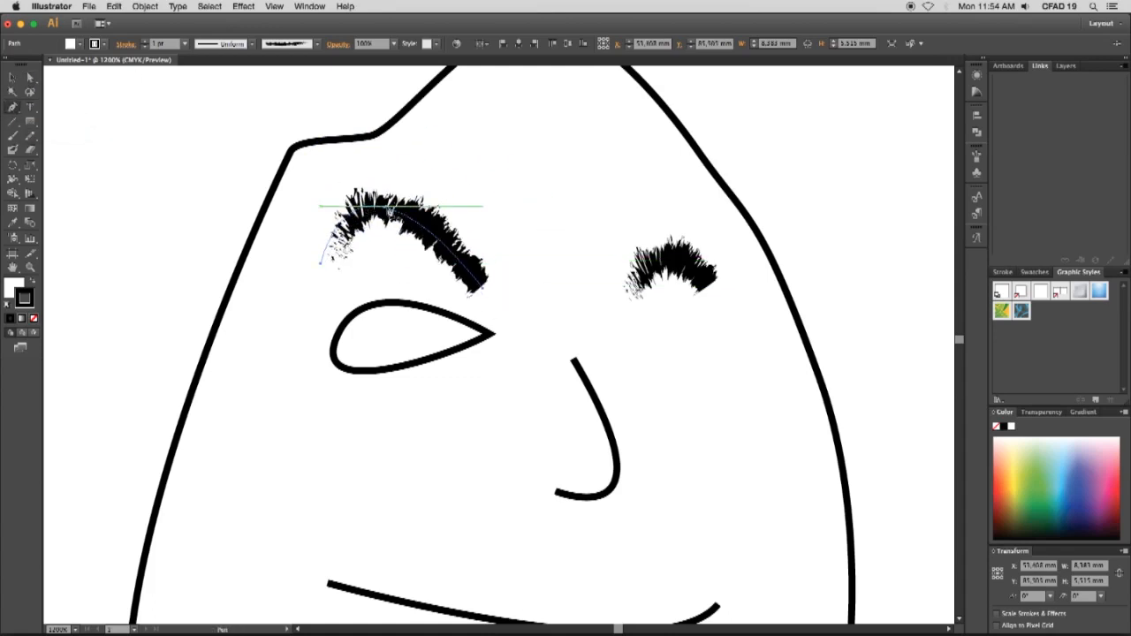
pyautogui.scroll(3, 391, 216)
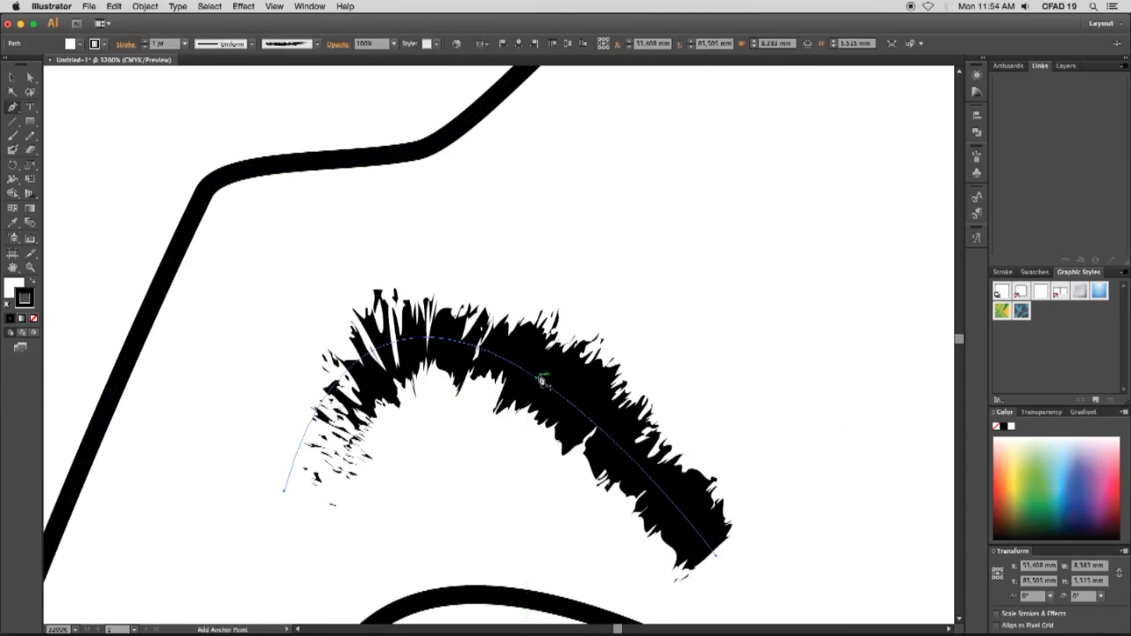
pyautogui.click(542, 381)
pyautogui.click(449, 323)
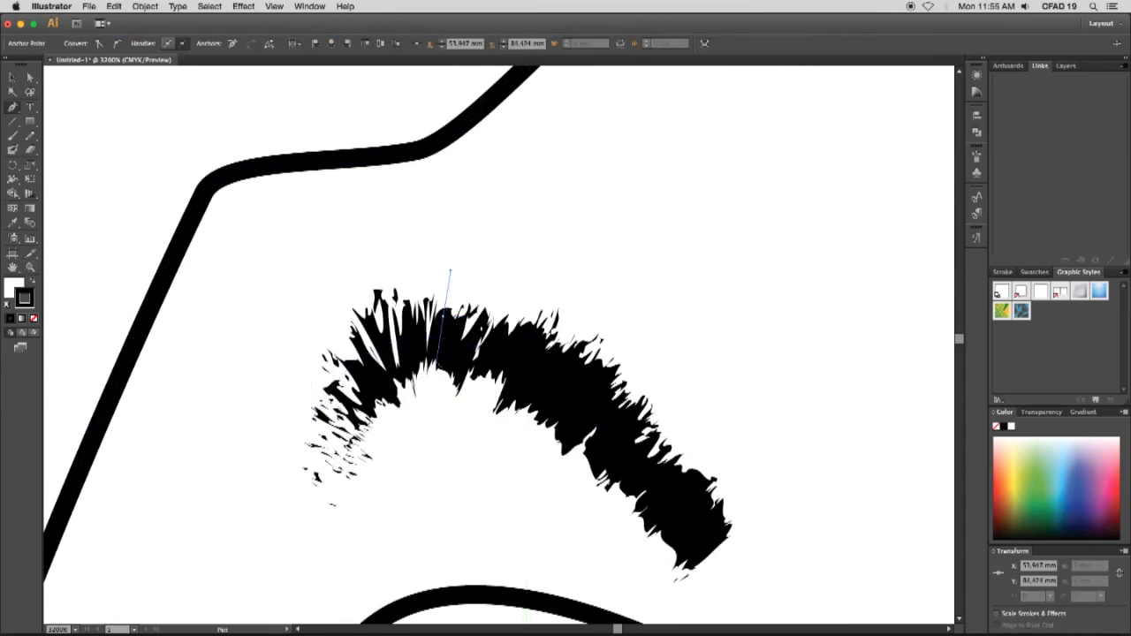
pyautogui.click(543, 380)
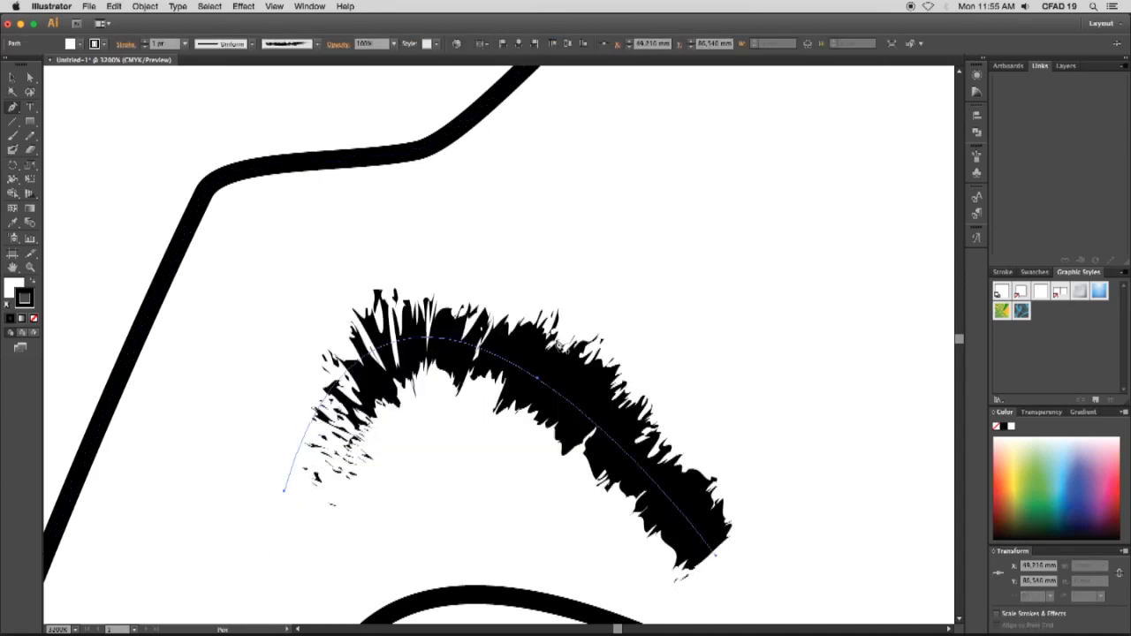
pyautogui.moveTo(536, 378)
pyautogui.mouseDown()
pyautogui.moveTo(588, 317)
pyautogui.moveTo(520, 457)
pyautogui.mouseUp()
pyautogui.press('super+minus')
pyautogui.moveTo(563, 388)
pyautogui.mouseDown()
pyautogui.moveTo(589, 300)
pyautogui.moveTo(518, 400)
pyautogui.mouseUp()
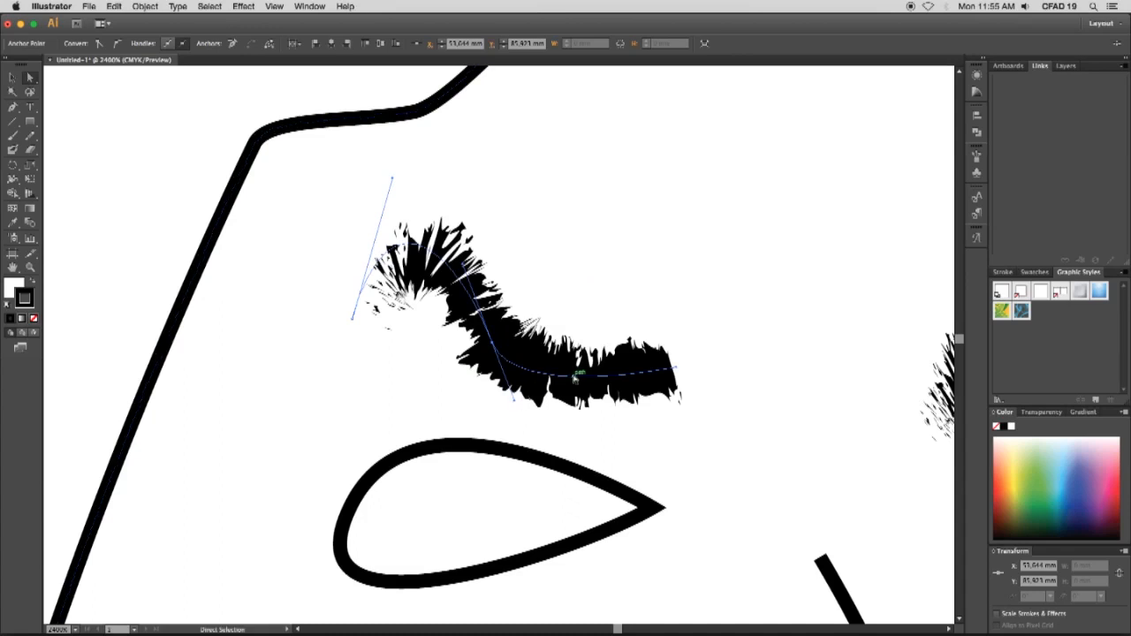
# - Try adding several anchor points along the upper stretch of the nose path and adjusting a handle
pyautogui.scroll(-10, 454, 424)
pyautogui.hscroll(6, 455, 424)
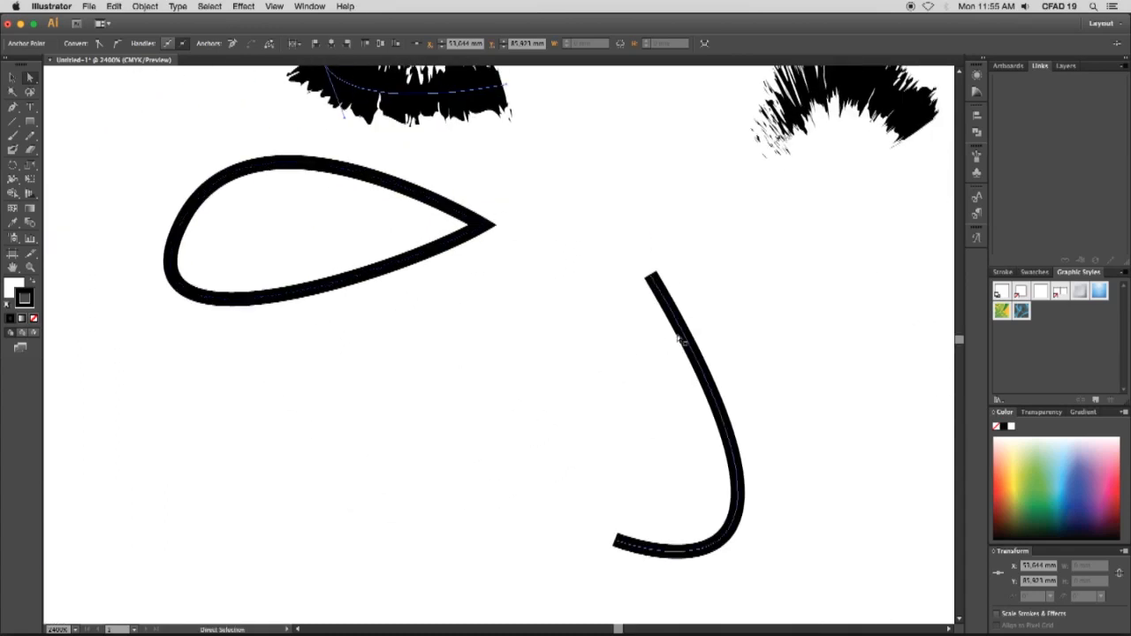
pyautogui.click(683, 336)
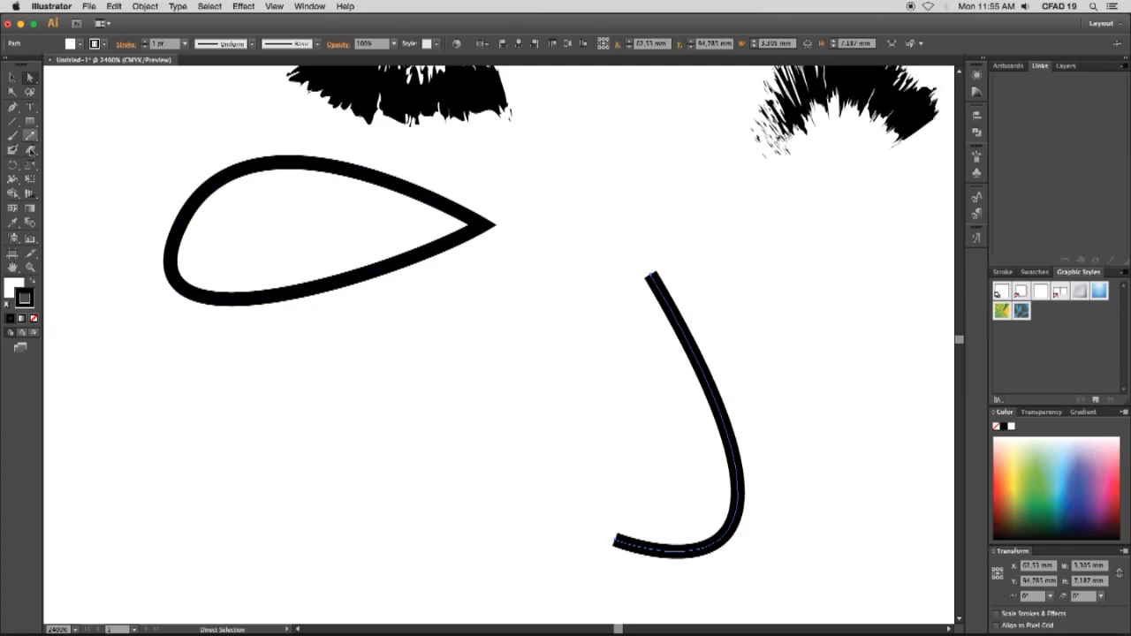
pyautogui.click(14, 108)
pyautogui.click(660, 291)
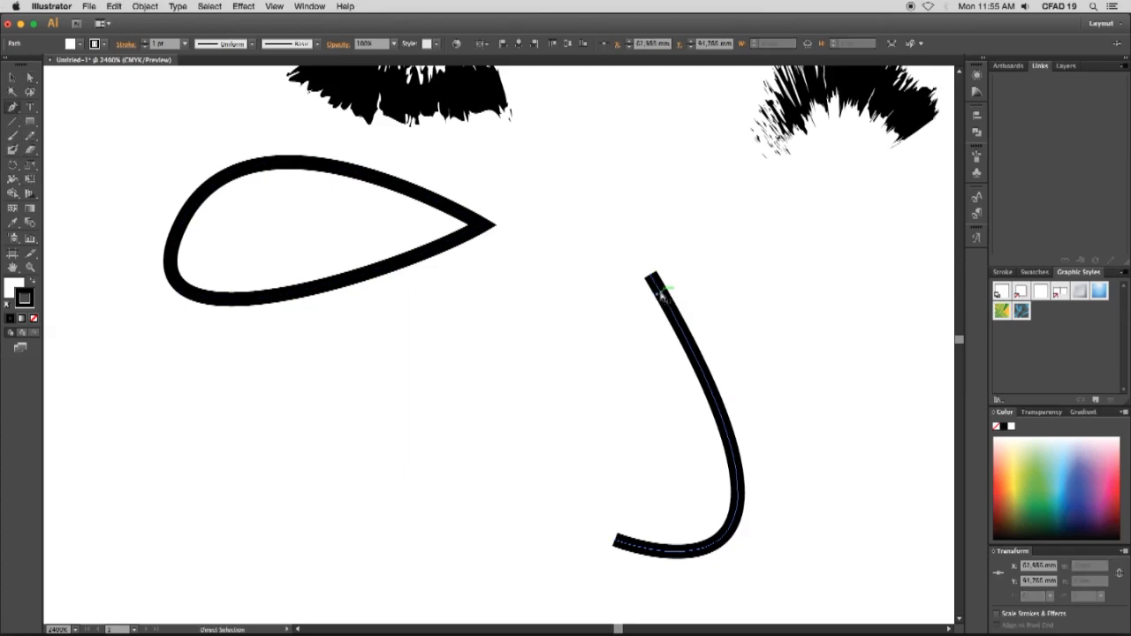
pyautogui.click(664, 297)
pyautogui.moveTo(659, 313); pyautogui.dragTo(546, 152)
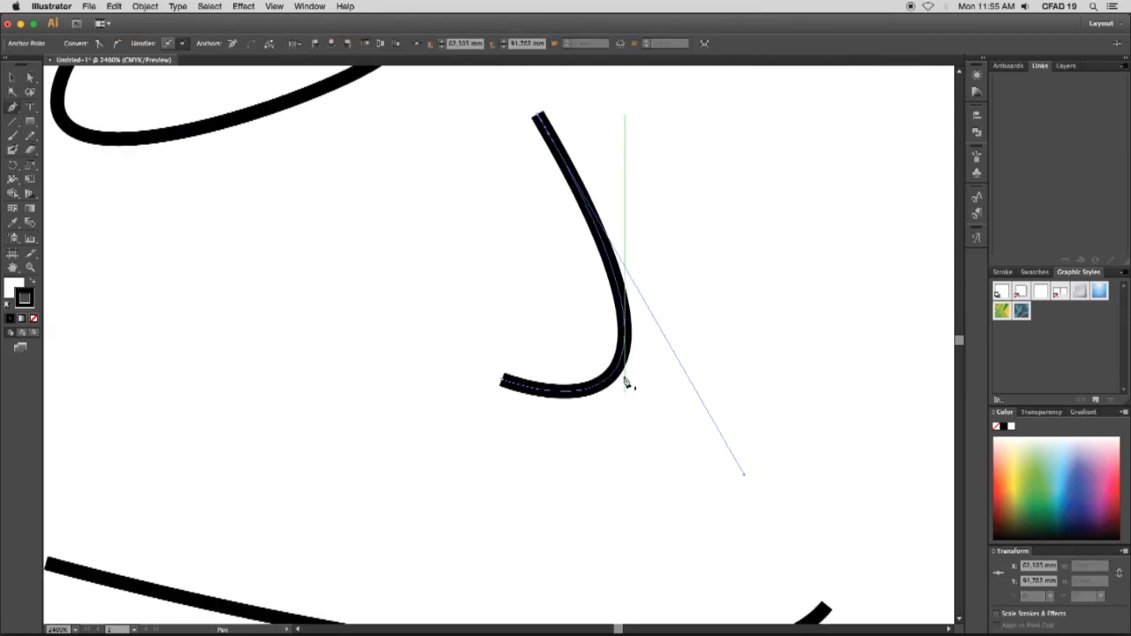
pyautogui.moveTo(743, 475); pyautogui.dragTo(821, 378)
pyautogui.press('super+z')
pyautogui.click(614, 273)
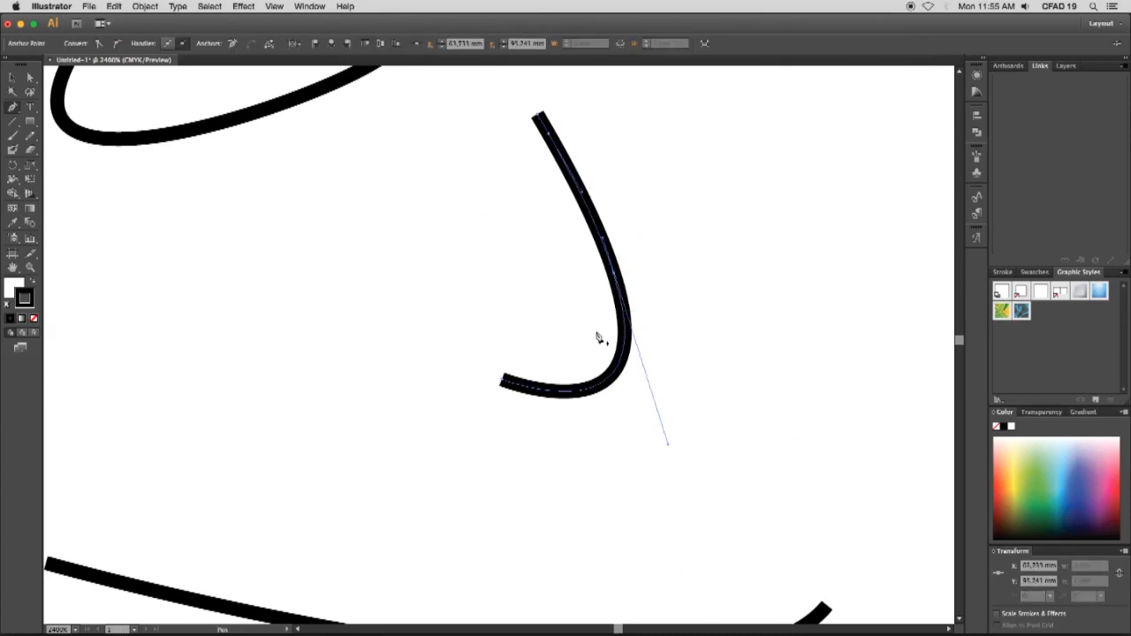
pyautogui.keyDown('super'); pyautogui.click(386, 278); pyautogui.keyUp('super')
# - Move the whole nose path about 0.1 mm right and 0.3 mm down
pyautogui.press('v')
pyautogui.click(558, 149)
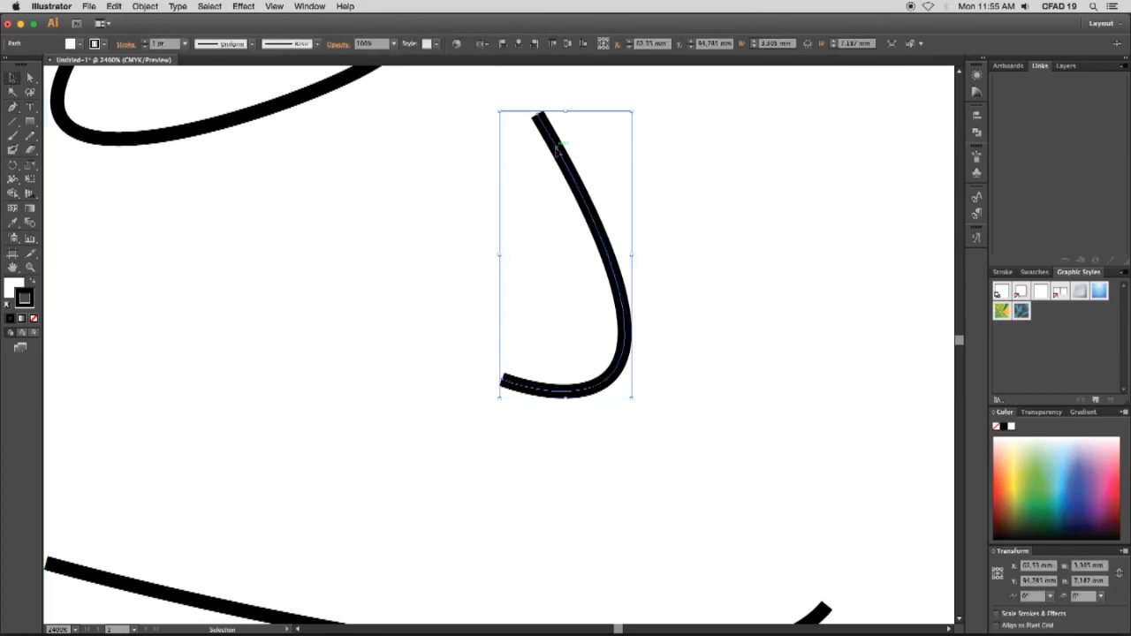
pyautogui.moveTo(540, 118)
pyautogui.mouseDown()
pyautogui.moveTo(604, 131)
pyautogui.moveTo(543, 128)
pyautogui.mouseUp()
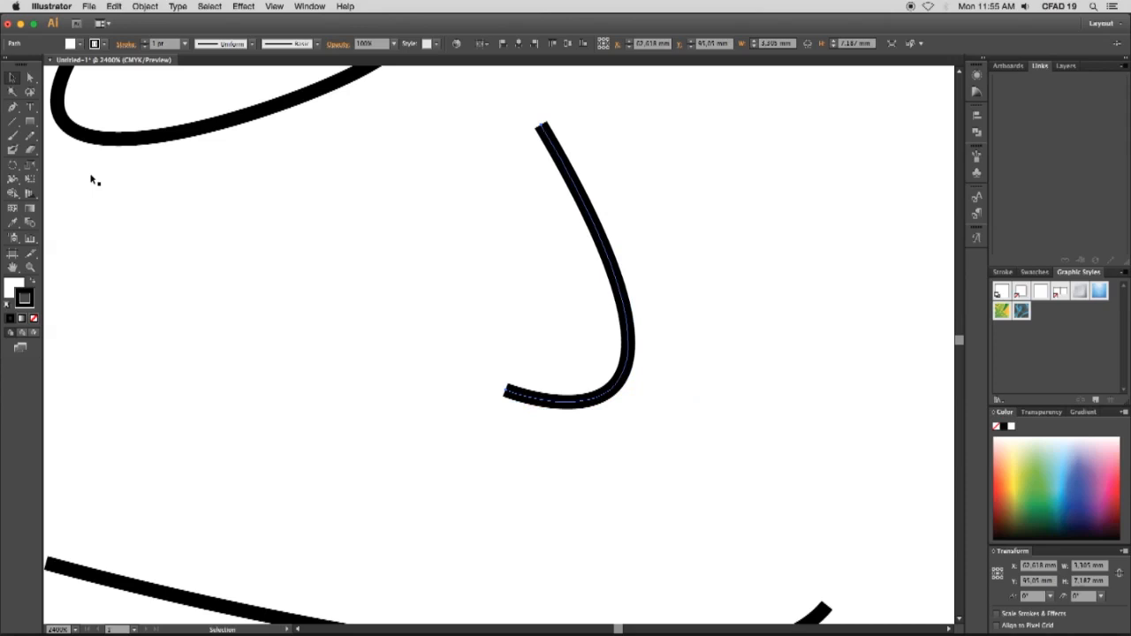
# - Swing the long direction handle of the nose's upper endpoint up and left so the nose curves into a hook at the top
pyautogui.click(31, 79)
pyautogui.moveTo(606, 274); pyautogui.dragTo(527, 139)
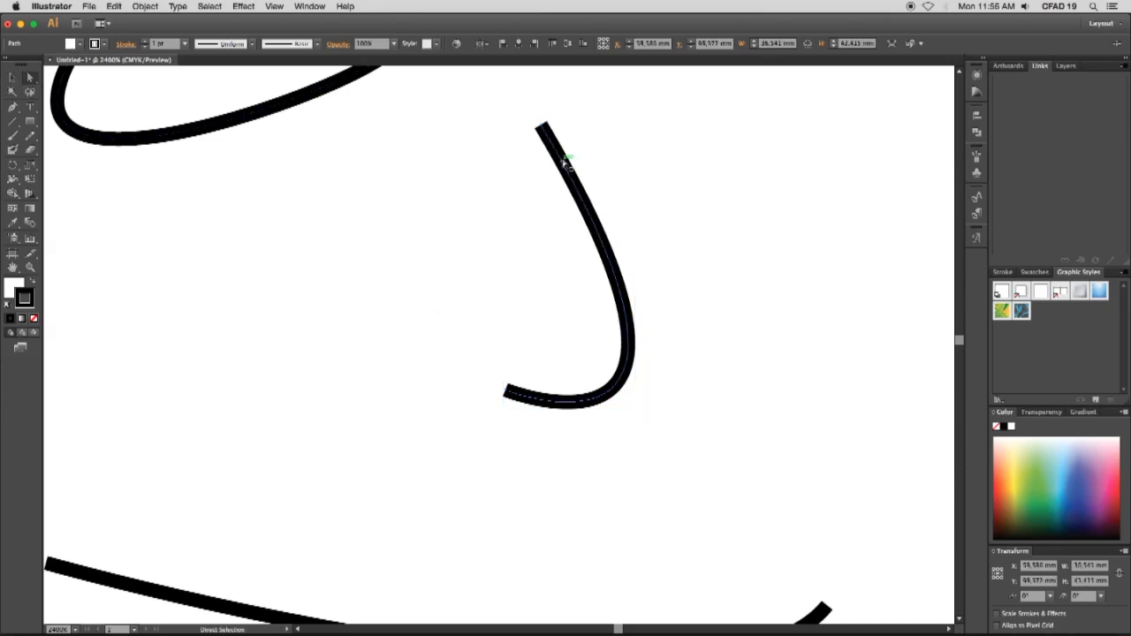
pyautogui.click(563, 160)
pyautogui.moveTo(753, 491); pyautogui.dragTo(430, 70)
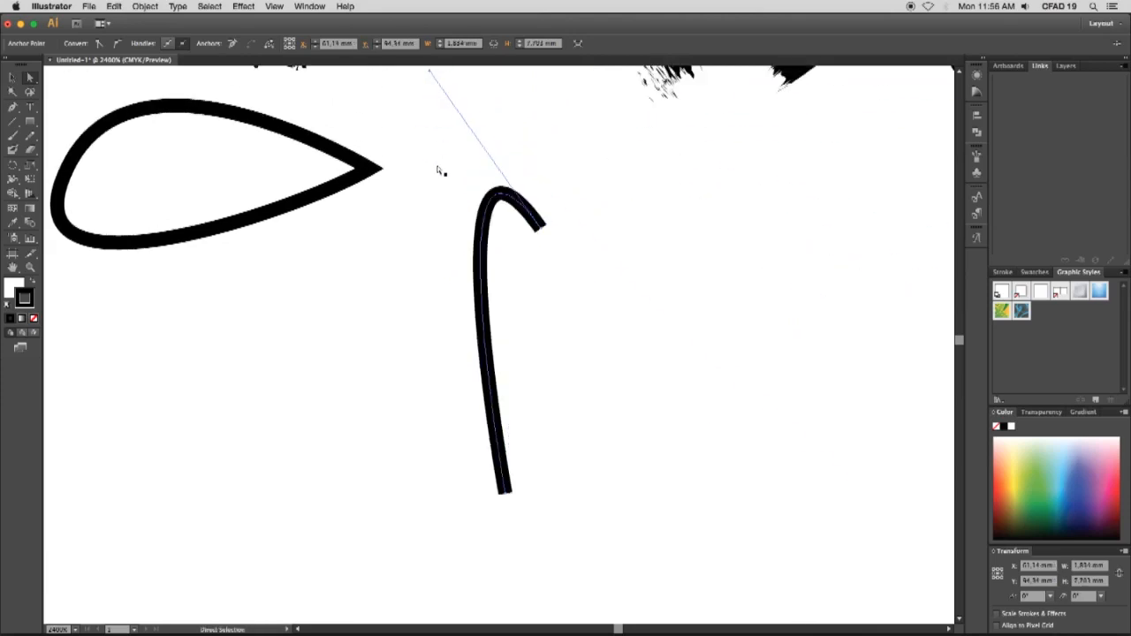
# - Try stretching the right eyebrow into a tall arch with its inner endpoint's handle and undo the change
pyautogui.keyDown('alt'); pyautogui.keyDown('super'); pyautogui.click(536, 297); pyautogui.keyUp('super'); pyautogui.keyUp('alt')
pyautogui.keyDown('alt'); pyautogui.keyDown('super'); pyautogui.click(535, 297); pyautogui.keyUp('super'); pyautogui.keyUp('alt')
pyautogui.keyDown('alt'); pyautogui.keyDown('super'); pyautogui.click(425, 291); pyautogui.keyUp('super'); pyautogui.keyUp('alt')
pyautogui.press('alt+super+space')
pyautogui.click(531, 326)
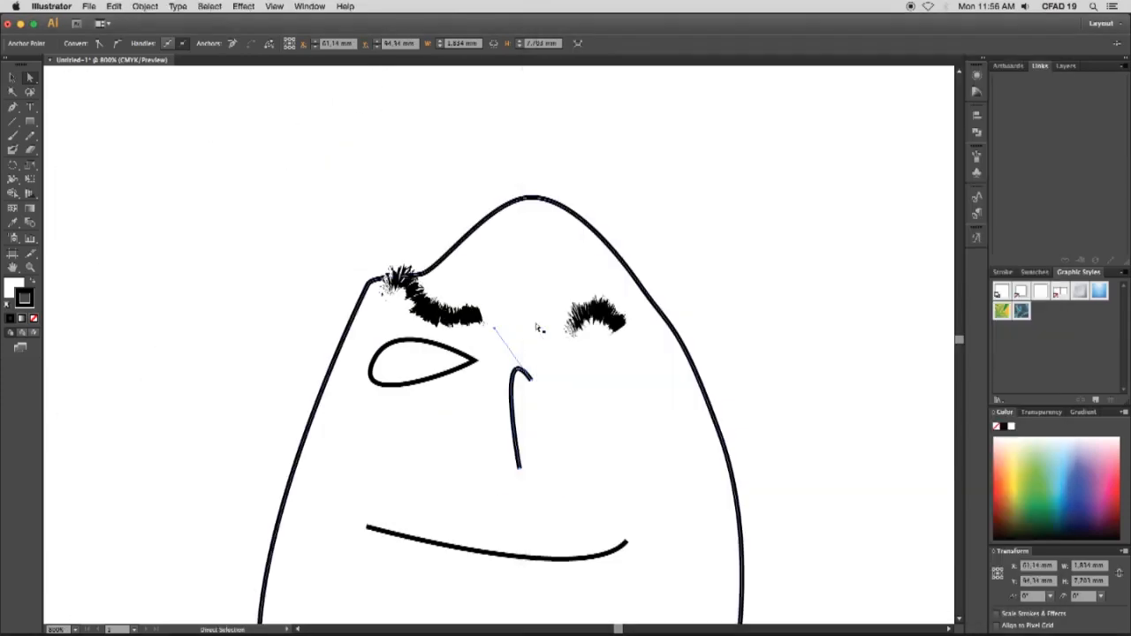
pyautogui.click(592, 294)
pyautogui.click(585, 278)
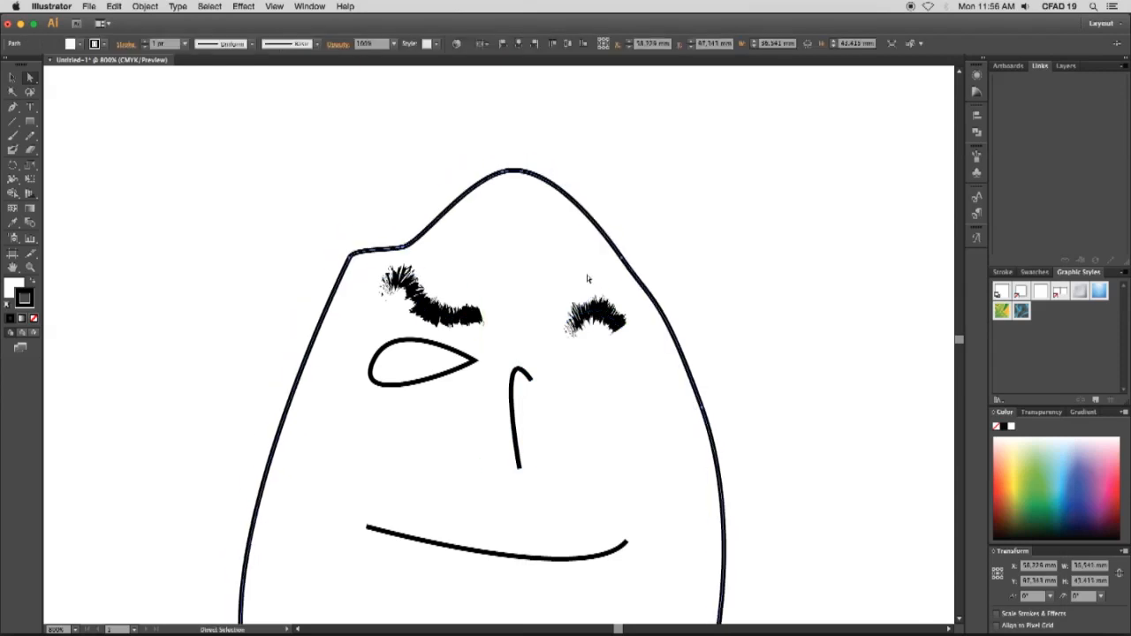
pyautogui.click(564, 322)
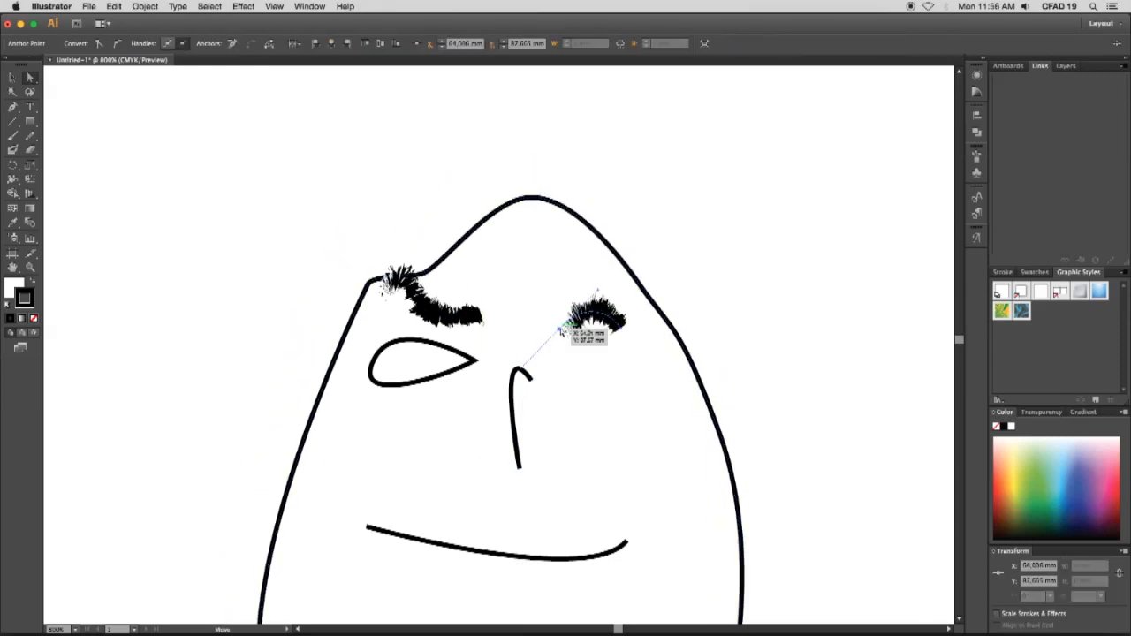
pyautogui.moveTo(562, 321); pyautogui.dragTo(551, 173)
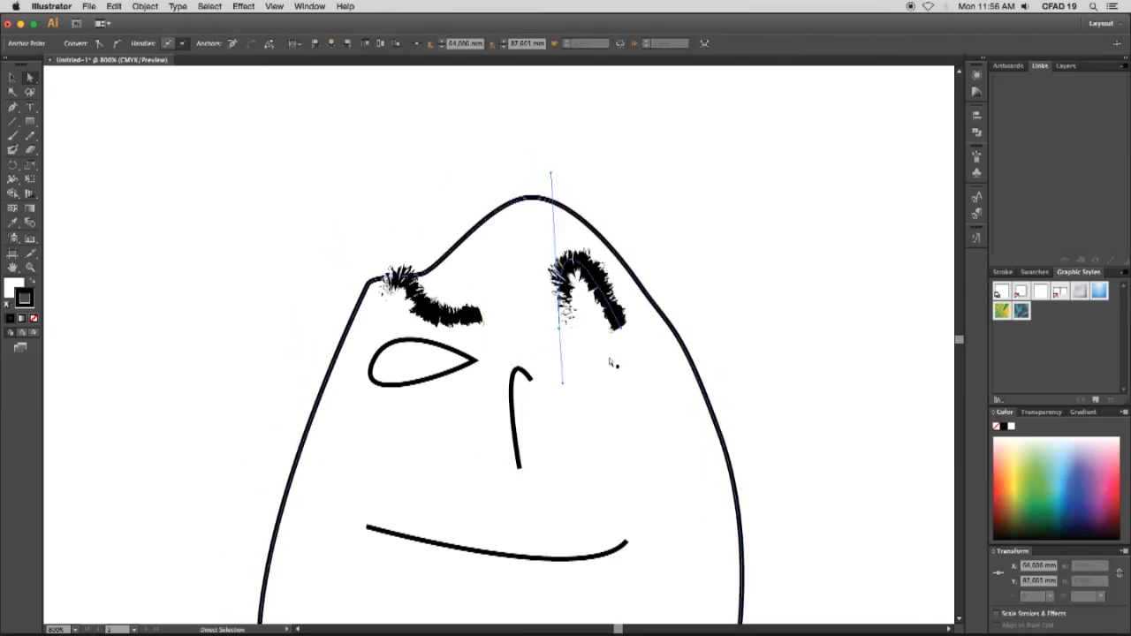
pyautogui.keyDown('alt'); pyautogui.keyDown('super'); pyautogui.click(654, 378); pyautogui.keyUp('super'); pyautogui.keyUp('alt')
pyautogui.keyDown('alt'); pyautogui.keyDown('super'); pyautogui.click(654, 378); pyautogui.keyUp('super'); pyautogui.keyUp('alt')
pyautogui.click(618, 384)
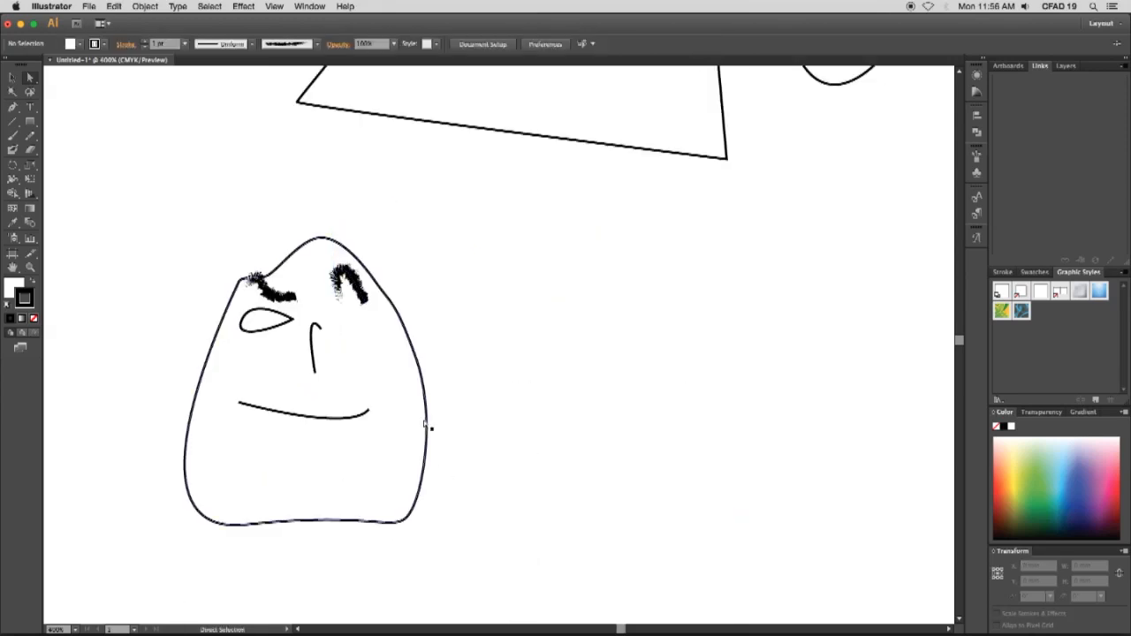
pyautogui.moveTo(327, 336); pyautogui.dragTo(405, 275)
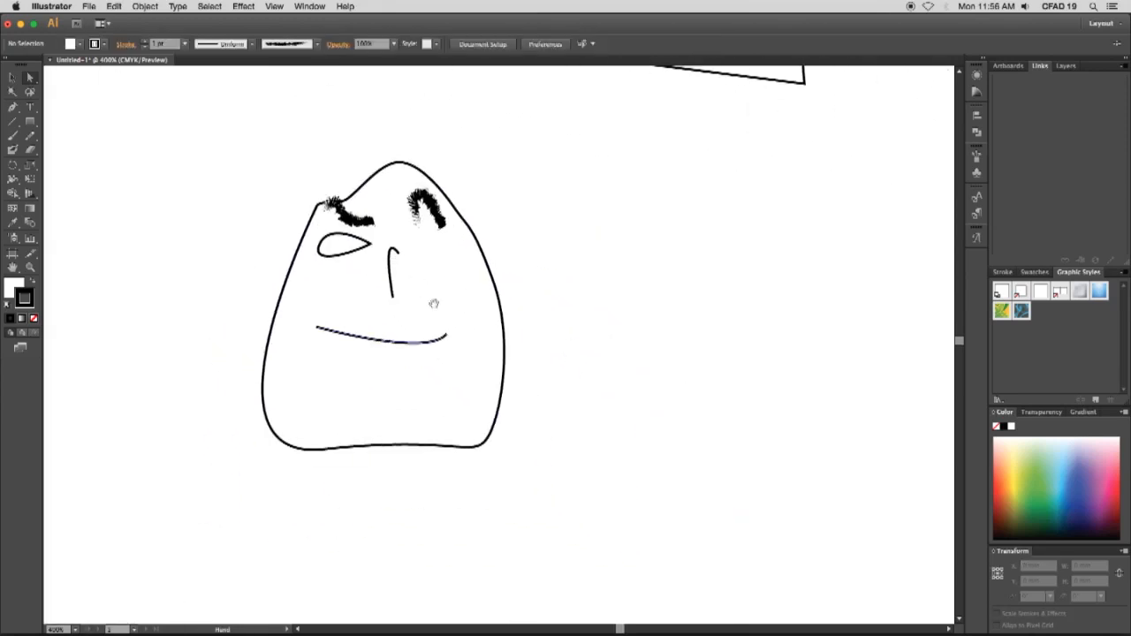
pyautogui.press('super+z')
pyautogui.click(525, 306)
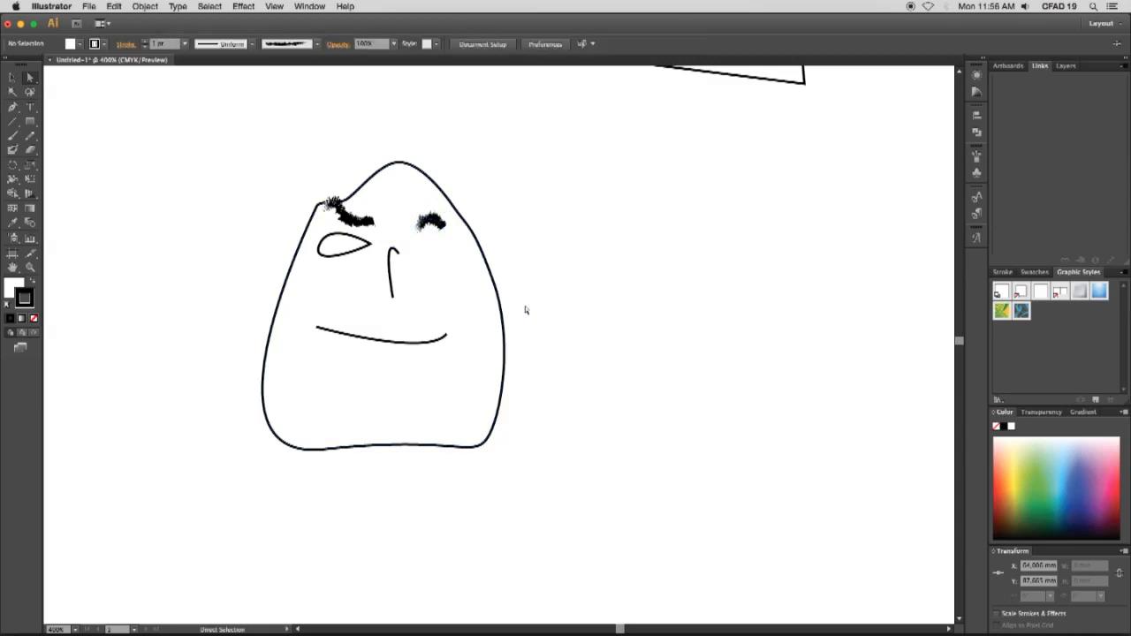
# - Switch to Preview, examine the outlined character's head and shirt in Mandela dance 1.jpeg up close, and return to Illustrator
pyautogui.press('super+Tab')
pyautogui.moveTo(403, 631); pyautogui.dragTo(1044, 633)
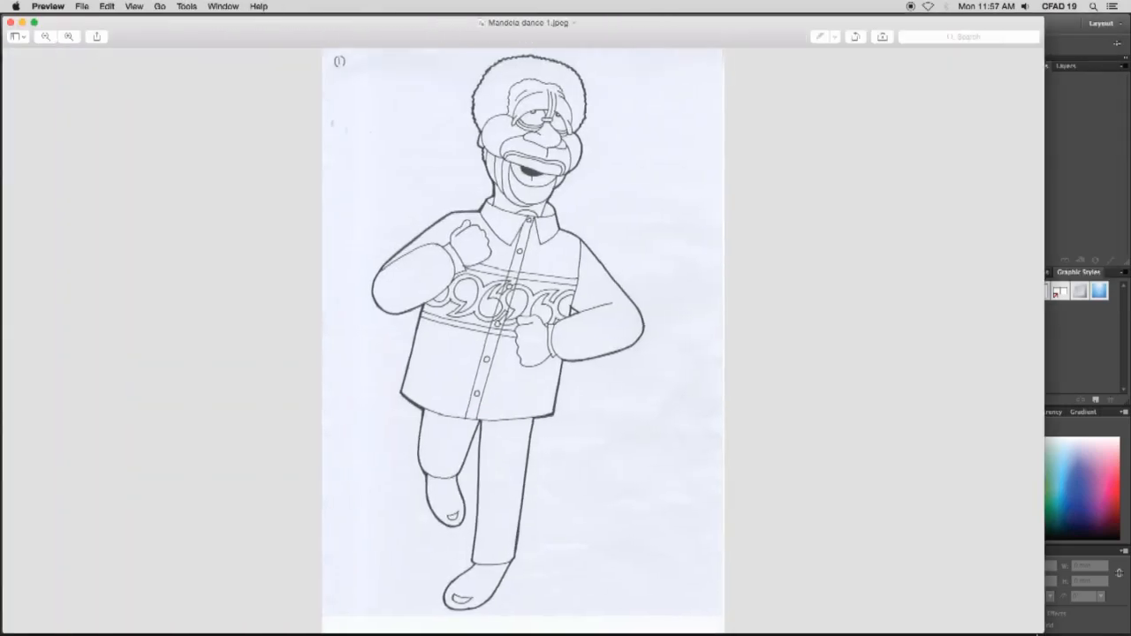
pyautogui.click(68, 37)
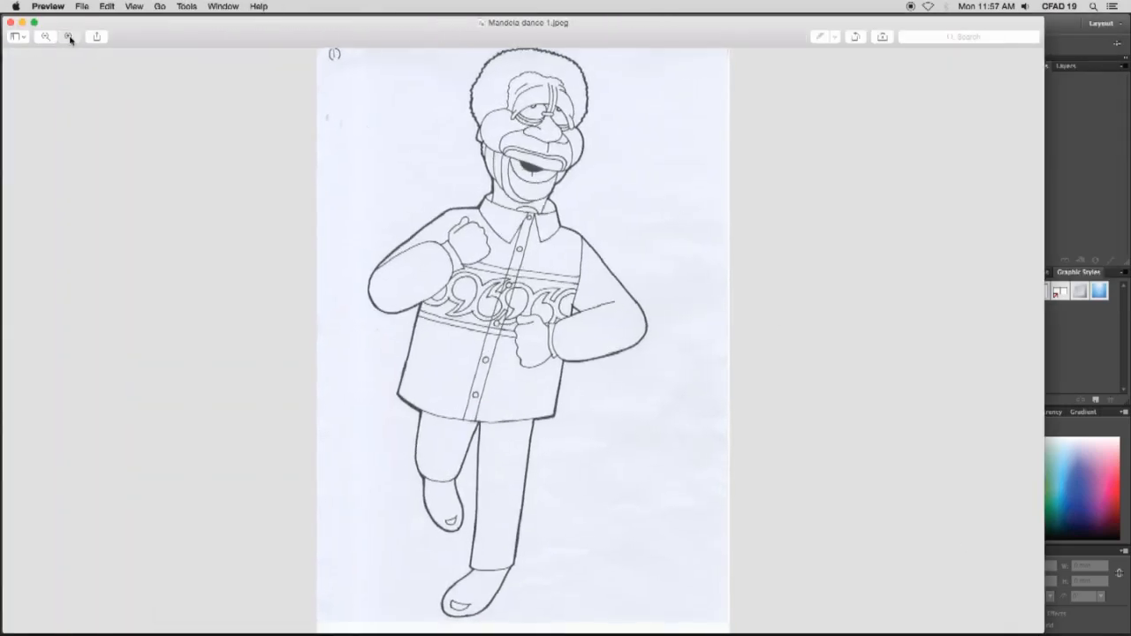
pyautogui.click(68, 36)
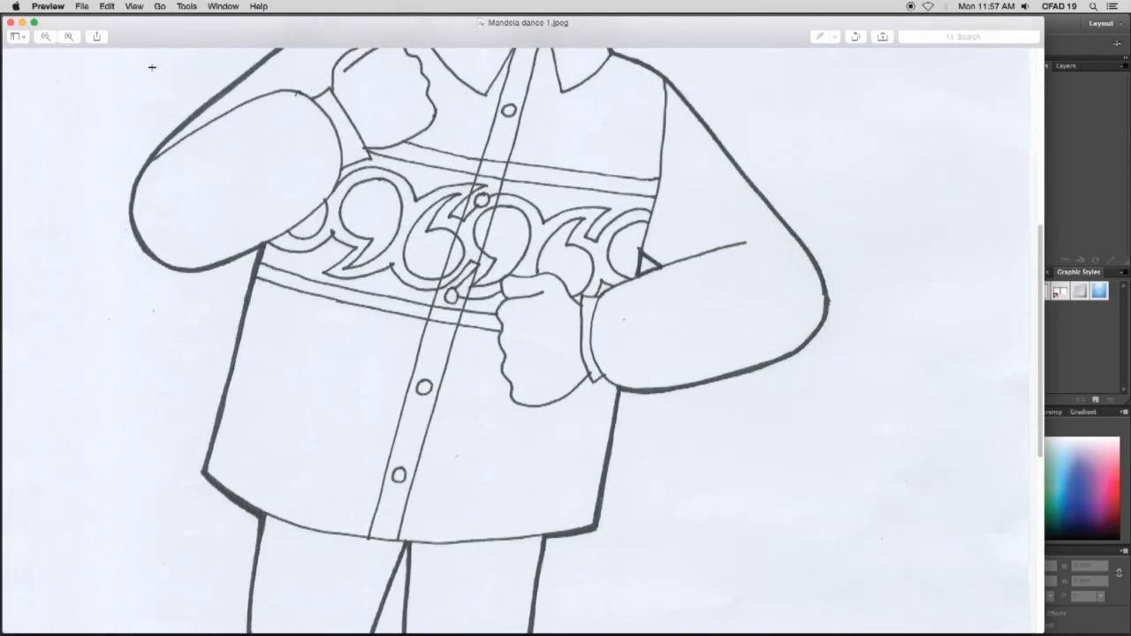
pyautogui.scroll(10, 1044, 177)
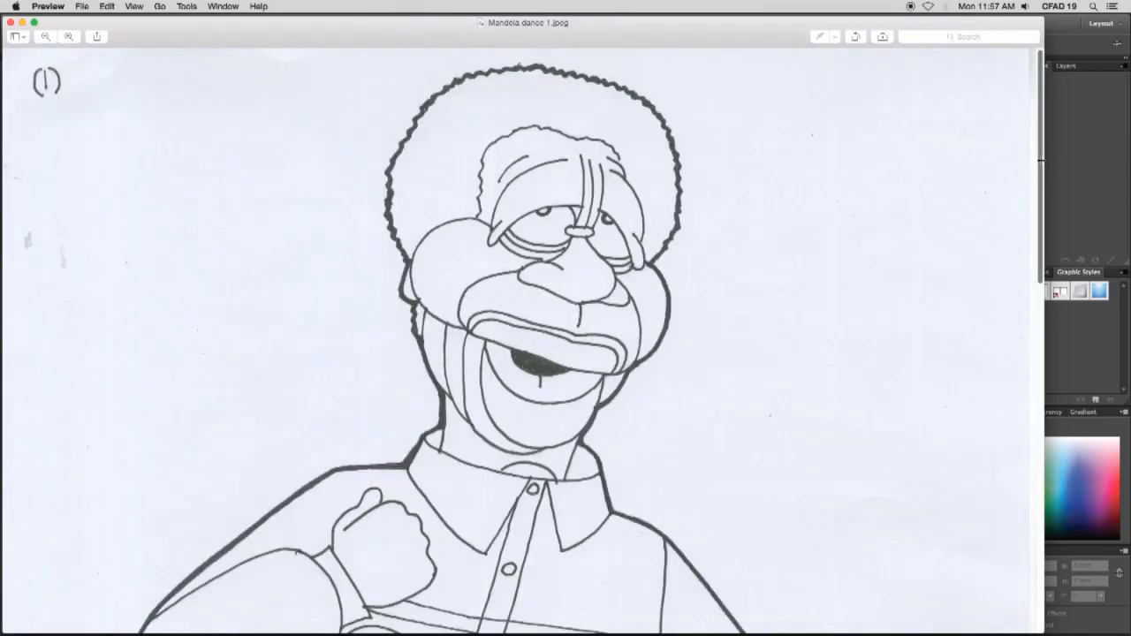
pyautogui.moveTo(1040, 162)
pyautogui.mouseDown()
pyautogui.moveTo(990, 513)
pyautogui.moveTo(960, 186)
pyautogui.moveTo(968, 142)
pyautogui.moveTo(874, 447)
pyautogui.moveTo(884, 513)
pyautogui.moveTo(828, 166)
pyautogui.mouseUp()
pyautogui.press('super+Tab')
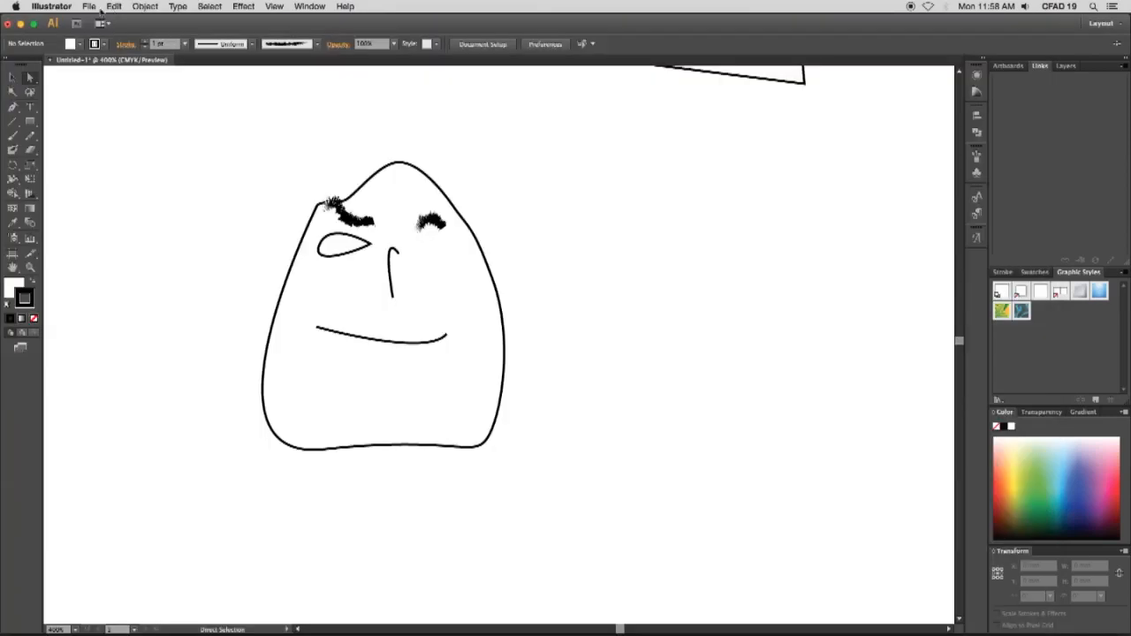
# - Review the practice paths and the face on the whole page, and return to a close view of the face
pyautogui.keyDown('alt'); pyautogui.keyDown('super'); pyautogui.click(485, 547); pyautogui.keyUp('super'); pyautogui.keyUp('alt')
pyautogui.keyDown('alt'); pyautogui.keyDown('super'); pyautogui.click(486, 545); pyautogui.keyUp('super'); pyautogui.keyUp('alt')
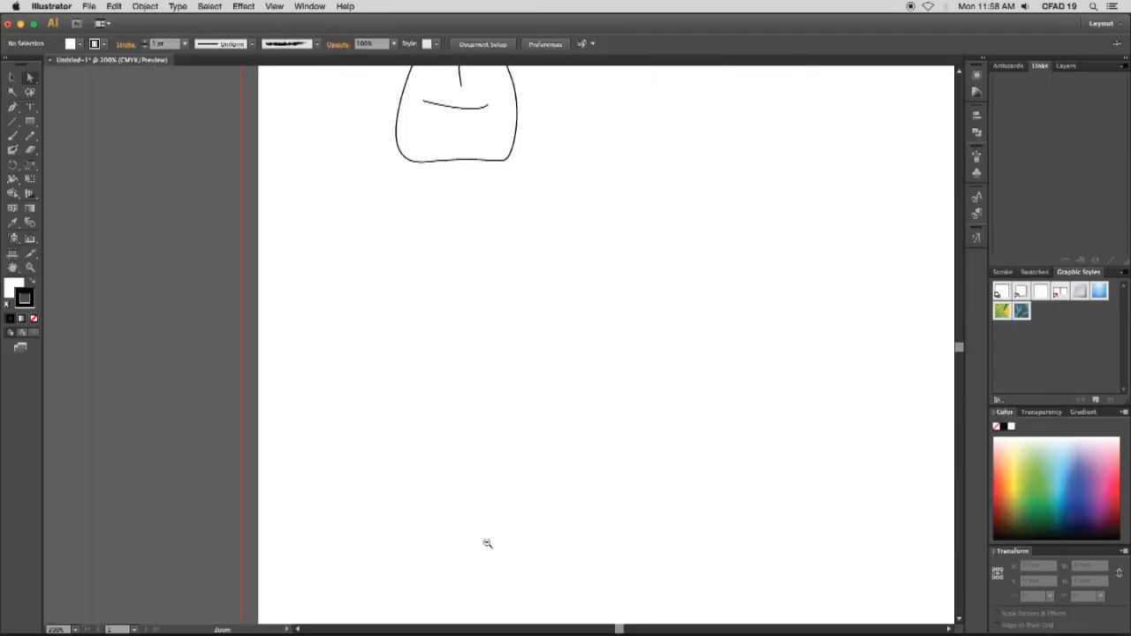
pyautogui.keyDown('alt'); pyautogui.keyDown('super'); pyautogui.click(510, 375); pyautogui.keyUp('super'); pyautogui.keyUp('alt')
pyautogui.moveTo(560, 285); pyautogui.dragTo(546, 475)
pyautogui.moveTo(560, 103); pyautogui.dragTo(568, 165)
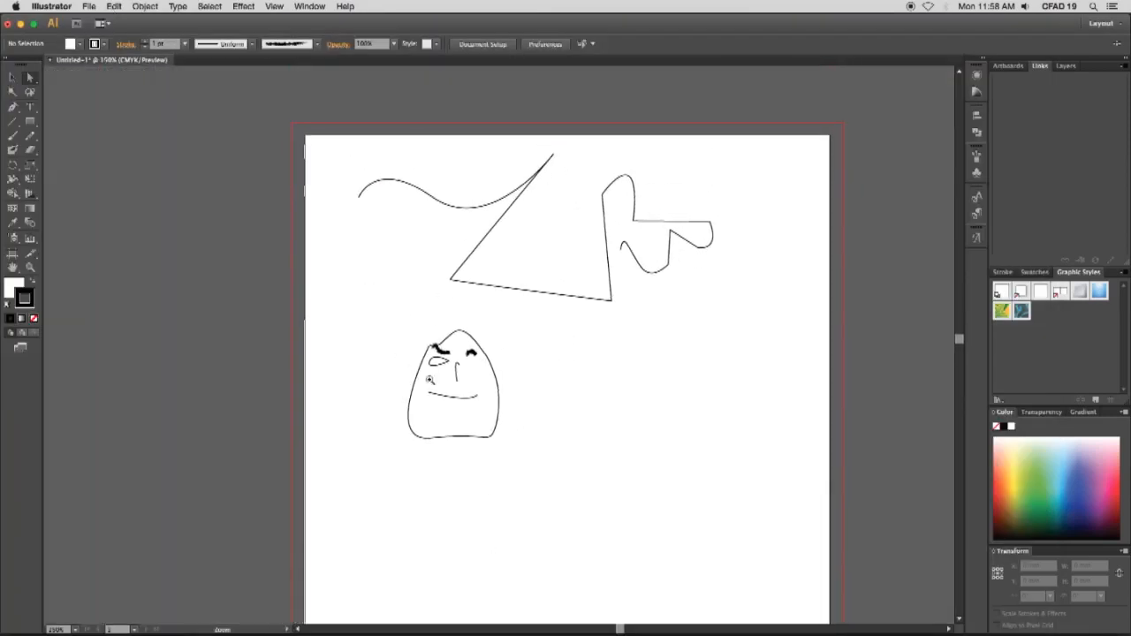
pyautogui.keyDown('super'); pyautogui.click(430, 380); pyautogui.keyUp('super')
pyautogui.keyDown('super'); pyautogui.click(429, 380); pyautogui.keyUp('super')
pyautogui.keyDown('super'); pyautogui.click(641, 306); pyautogui.keyUp('super')
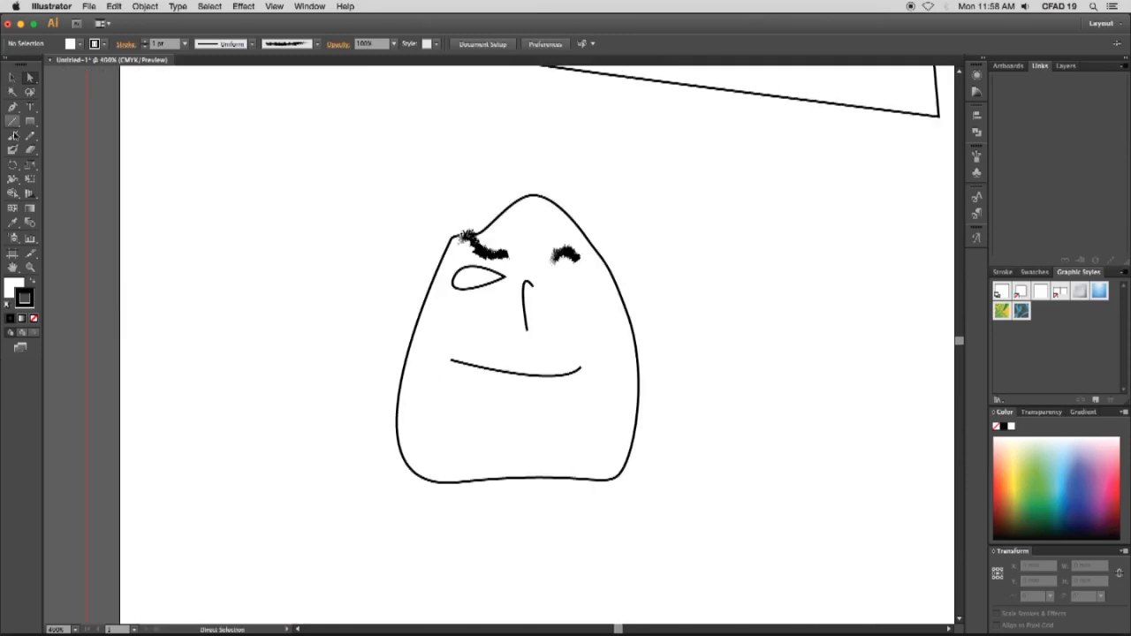
pyautogui.click(29, 77)
pyautogui.moveTo(463, 263); pyautogui.dragTo(473, 288)
pyautogui.press('super+z')
# - Select the teardrop-shaped left eye as a whole object and make a copy overlapping it, offset about 1.8 mm to the right
pyautogui.click(12, 77)
pyautogui.press('space')
pyautogui.click(485, 288)
pyautogui.click(494, 333)
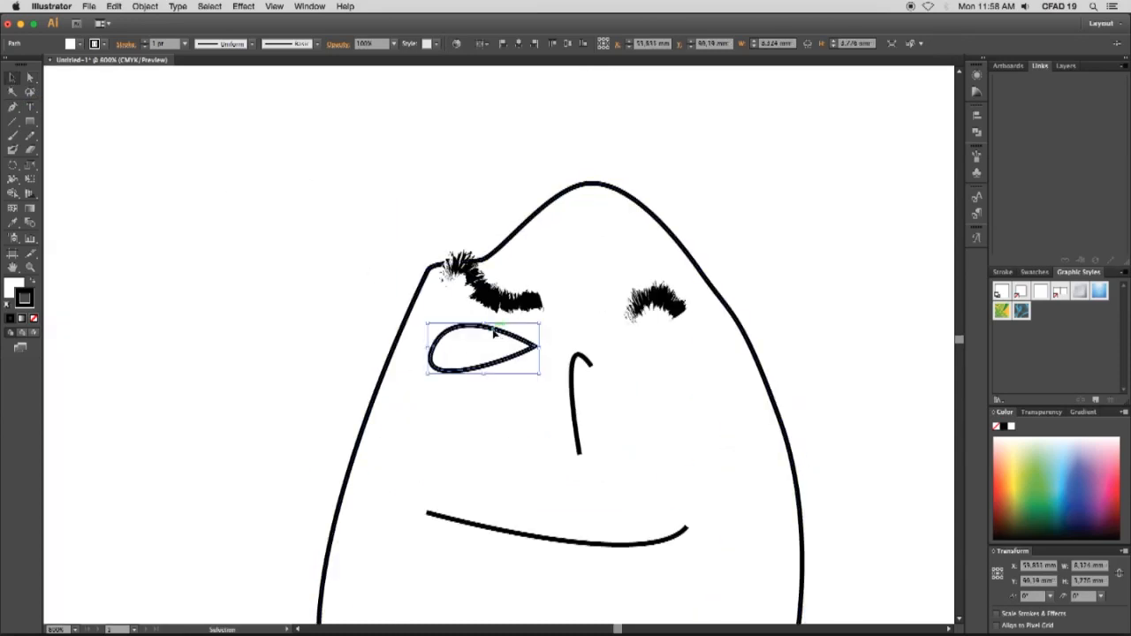
pyautogui.press('super+v')
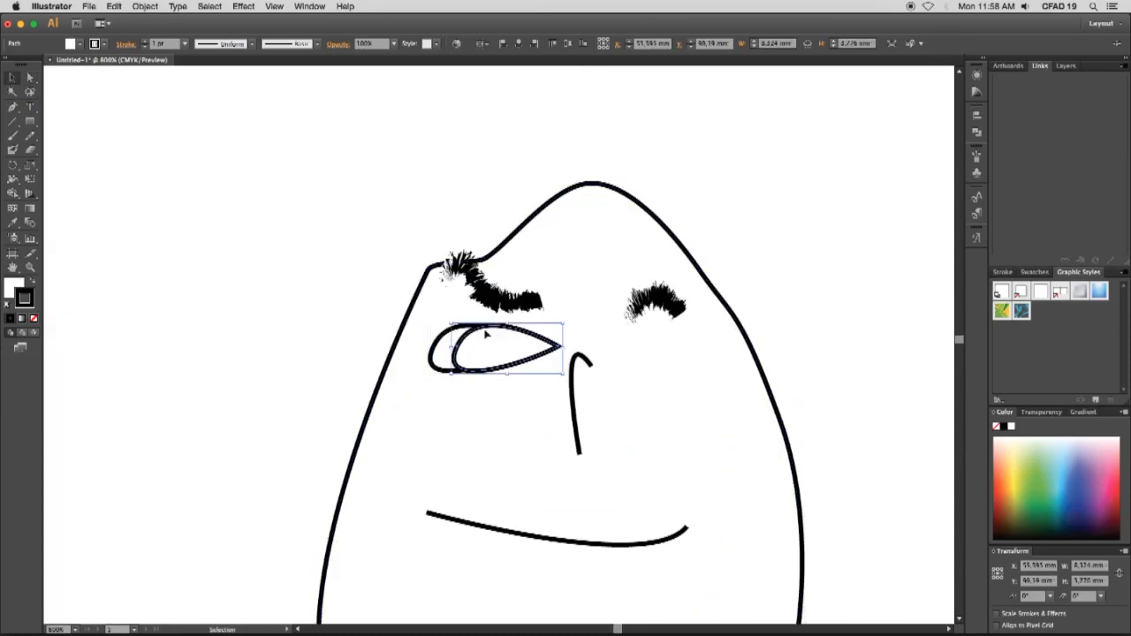
# - Reflect the copied teardrop eye across the vertical axis
pyautogui.rightClick(478, 332)
pyautogui.moveTo(553, 487)
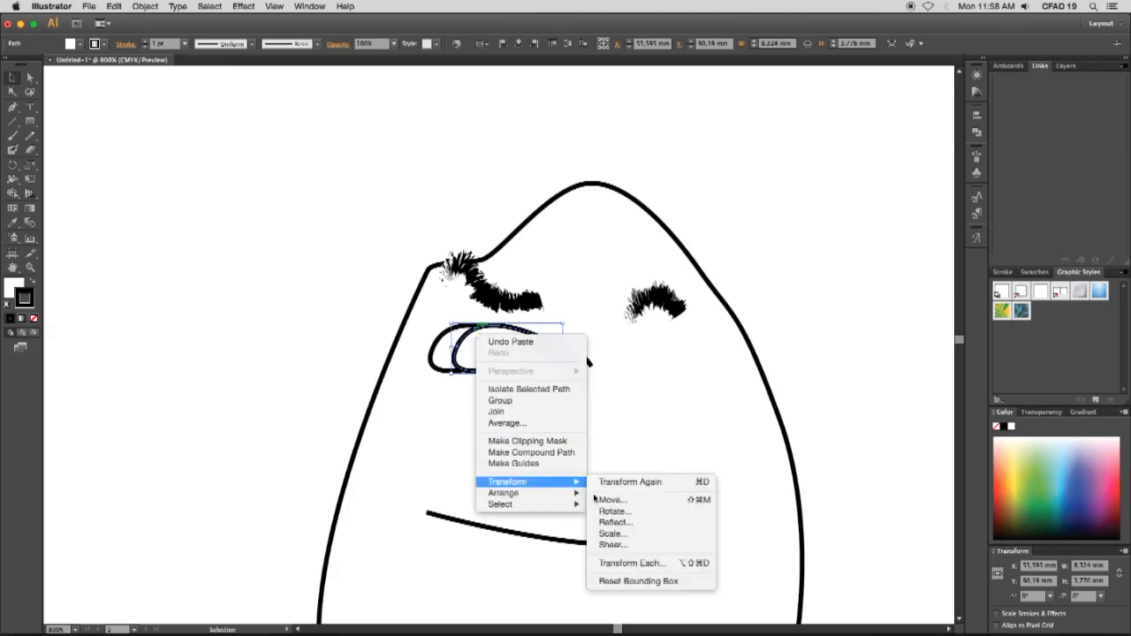
pyautogui.click(633, 528)
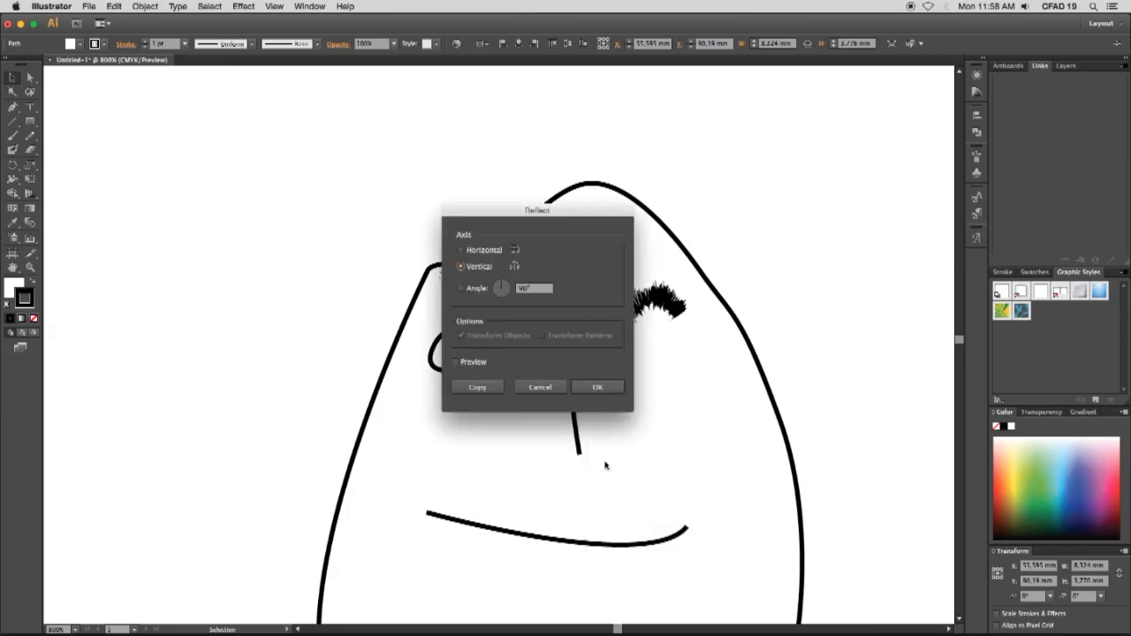
pyautogui.click(605, 389)
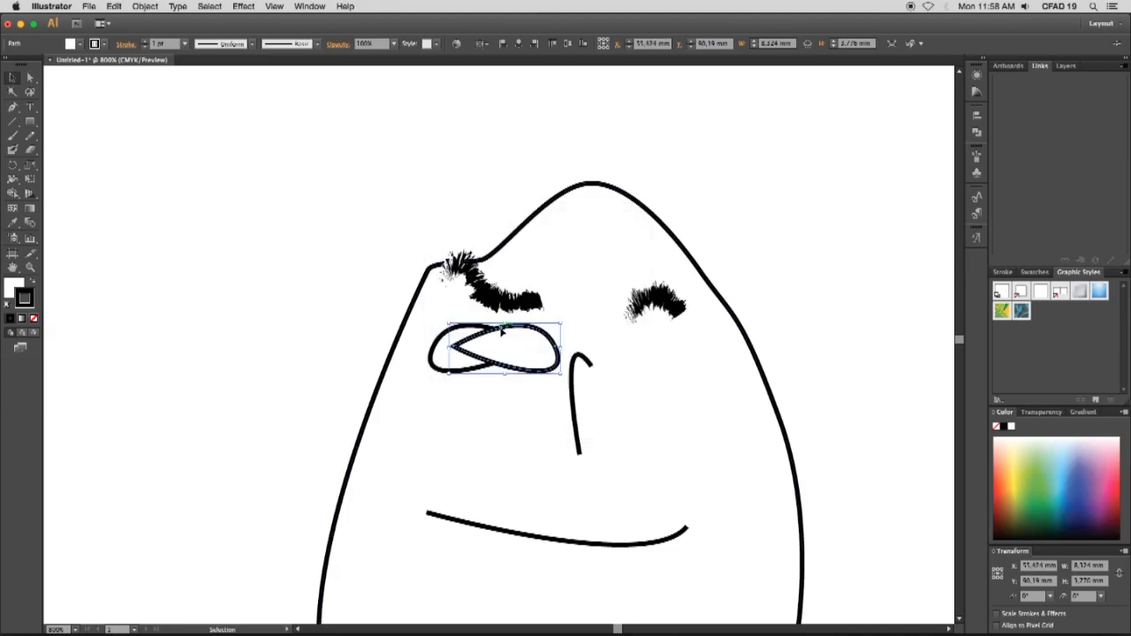
# - Nudge the mirrored eye horizontally across the nose until it sits beneath the right eyebrow, and deselect it
pyautogui.press('Right')
pyautogui.press('Right')
pyautogui.press('Right')
pyautogui.press('Right')
pyautogui.press('Right')
pyautogui.press('Right')
pyautogui.press('Right')
pyautogui.press('Right')
pyautogui.press('Right')
pyautogui.press('Right')
pyautogui.press('Right')
pyautogui.press('Right')
pyautogui.press('Right')
pyautogui.press('Right')
pyautogui.press('Right')
pyautogui.press('Right')
pyautogui.press('Right')
pyautogui.press('Right')
pyautogui.press('Right')
pyautogui.press('Right')
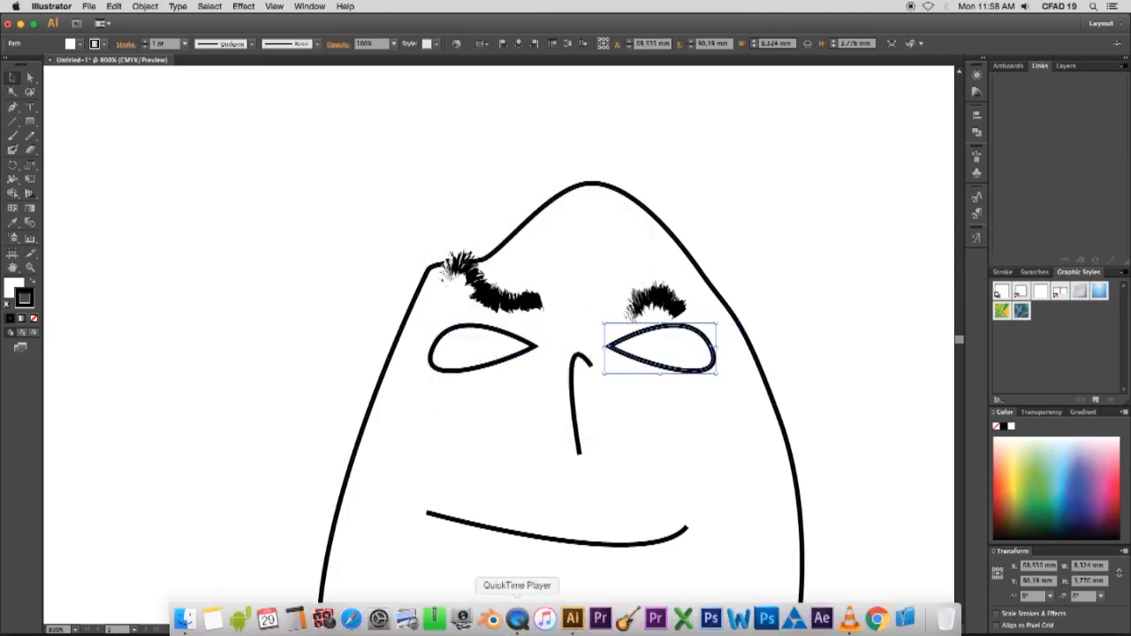
pyautogui.click(732, 204)
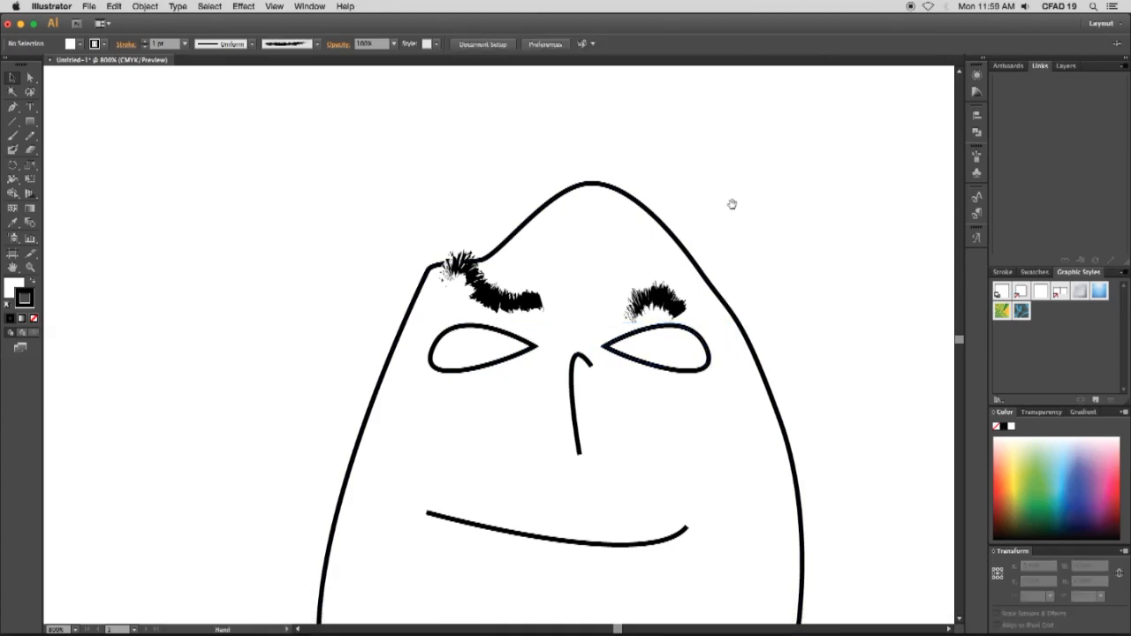
# - Draw a red-filled open Pen path above and left of the face, with two straight-edged corners and a curved lobe hanging below
pyautogui.keyDown('alt'); pyautogui.keyDown('super'); pyautogui.click(640, 243); pyautogui.keyUp('super'); pyautogui.keyUp('alt')
pyautogui.keyDown('alt'); pyautogui.keyDown('super'); pyautogui.click(639, 246); pyautogui.keyUp('super'); pyautogui.keyUp('alt')
pyautogui.keyDown('alt'); pyautogui.keyDown('super'); pyautogui.click(639, 246); pyautogui.keyUp('super'); pyautogui.keyUp('alt')
pyautogui.moveTo(425, 421); pyautogui.dragTo(532, 204)
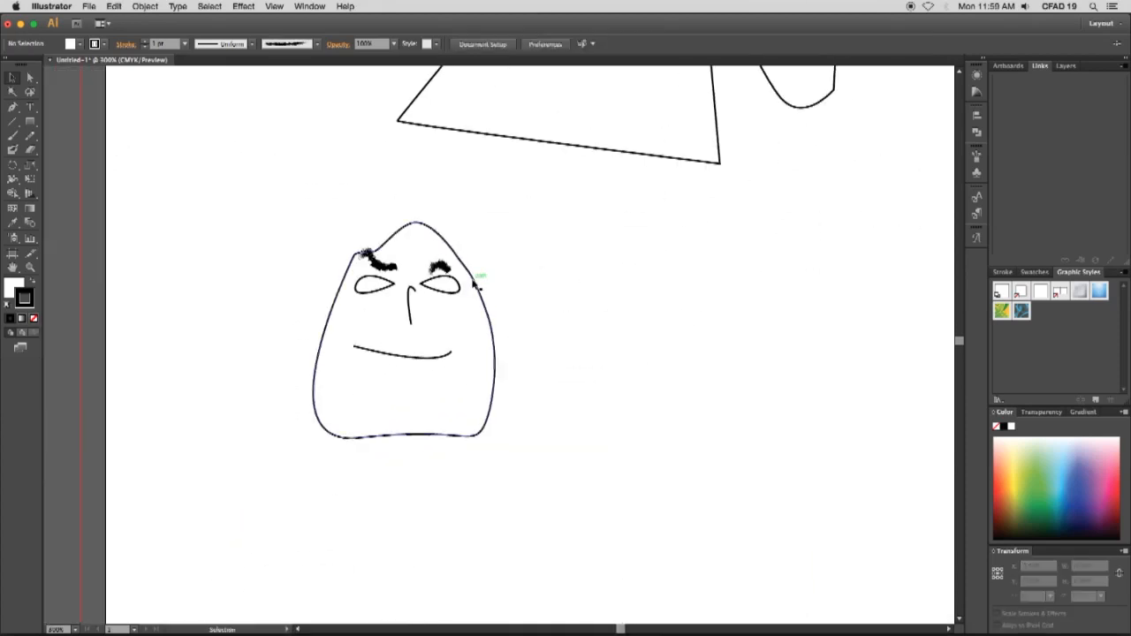
pyautogui.press('p')
pyautogui.click(214, 143)
pyautogui.click(278, 162)
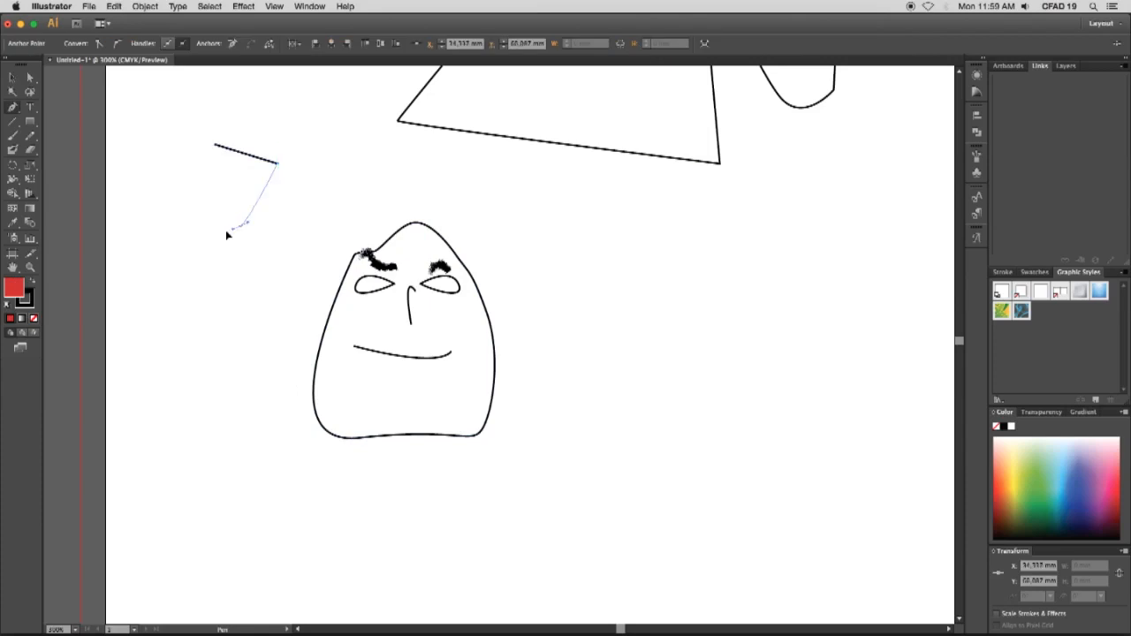
pyautogui.moveTo(226, 235); pyautogui.dragTo(200, 243)
pyautogui.moveTo(179, 249); pyautogui.dragTo(192, 278)
pyautogui.moveTo(183, 319); pyautogui.dragTo(156, 321)
pyautogui.moveTo(111, 212); pyautogui.dragTo(123, 172)
pyautogui.moveTo(160, 125); pyautogui.dragTo(174, 118)
pyautogui.moveTo(201, 110); pyautogui.dragTo(211, 112)
pyautogui.moveTo(256, 120); pyautogui.dragTo(259, 129)
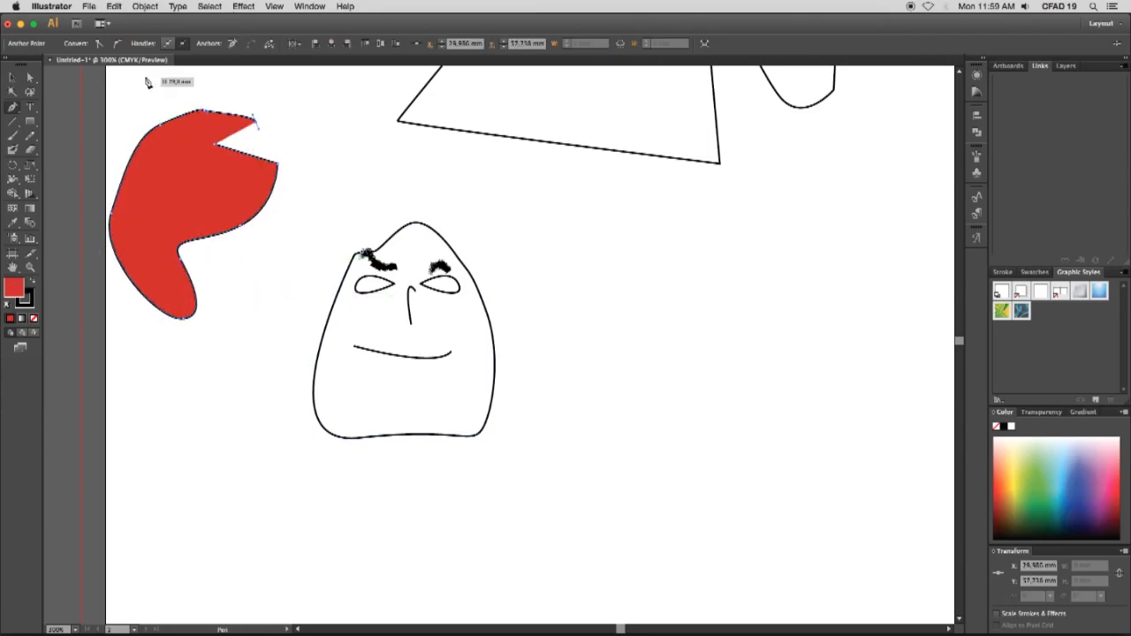
pyautogui.press('Escape')
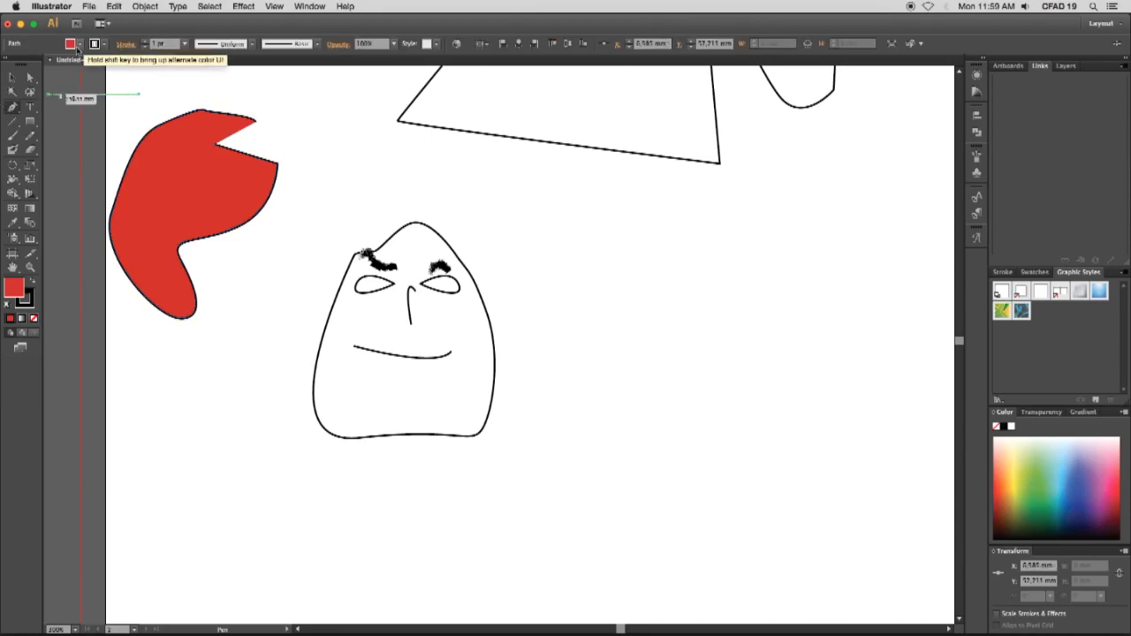
# - Try setting the fill of the stray path above the red shape to None, and undo the change
pyautogui.click(71, 45)
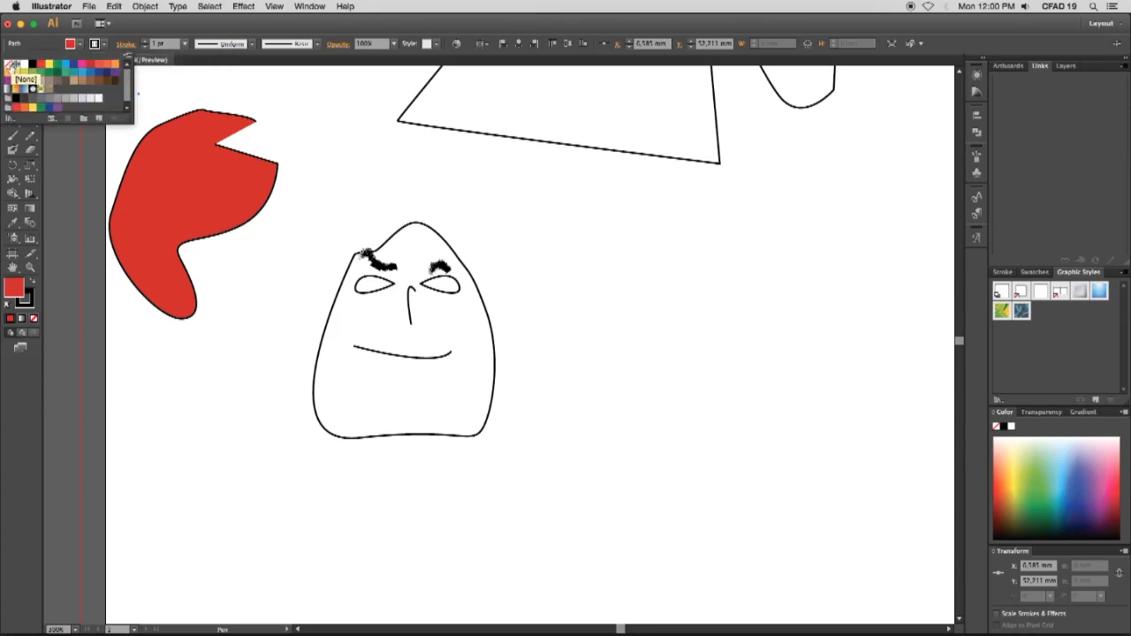
pyautogui.click(12, 65)
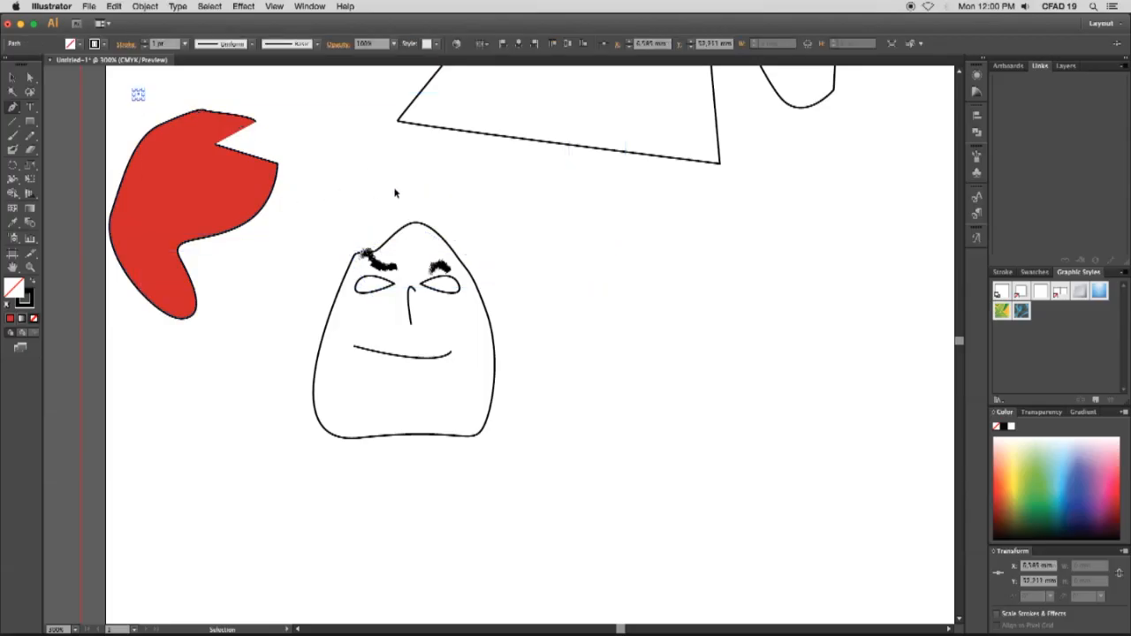
pyautogui.hotkey('ctrl', 'z')
pyautogui.hotkey('ctrl', 'z')
pyautogui.hotkey('ctrl', 'z')
# - Draw a second red-filled open Pen path to the right of the face, mixing straight corners and smooth curves
pyautogui.click(597, 232)
pyautogui.click(671, 275)
pyautogui.moveTo(645, 337); pyautogui.dragTo(565, 281)
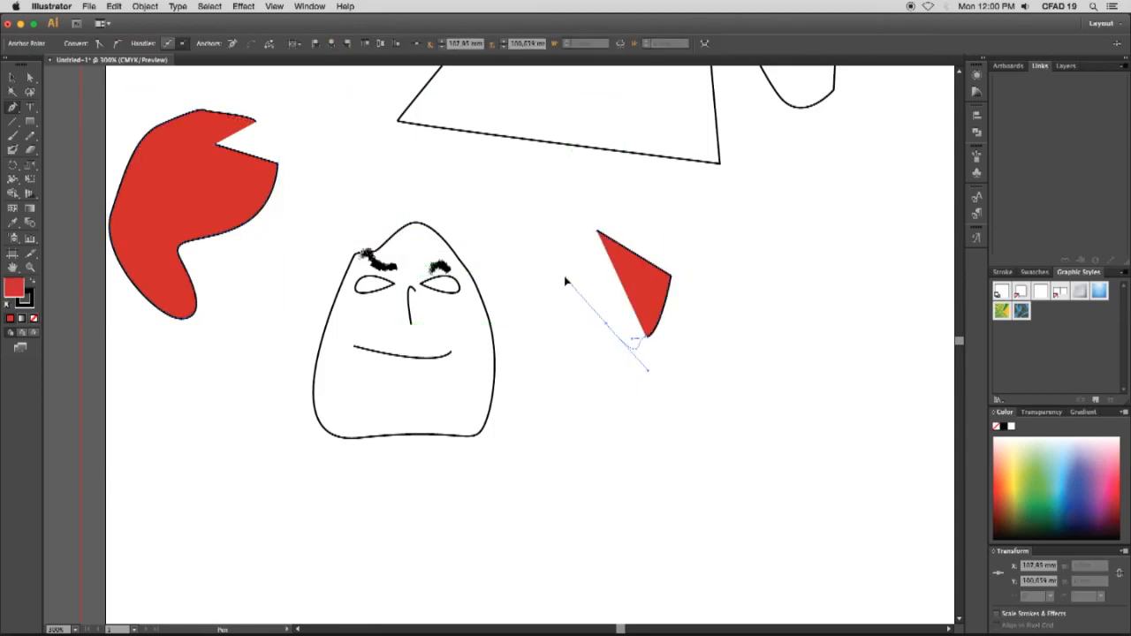
pyautogui.moveTo(520, 176); pyautogui.dragTo(578, 180)
pyautogui.click(645, 206)
pyautogui.click(598, 232)
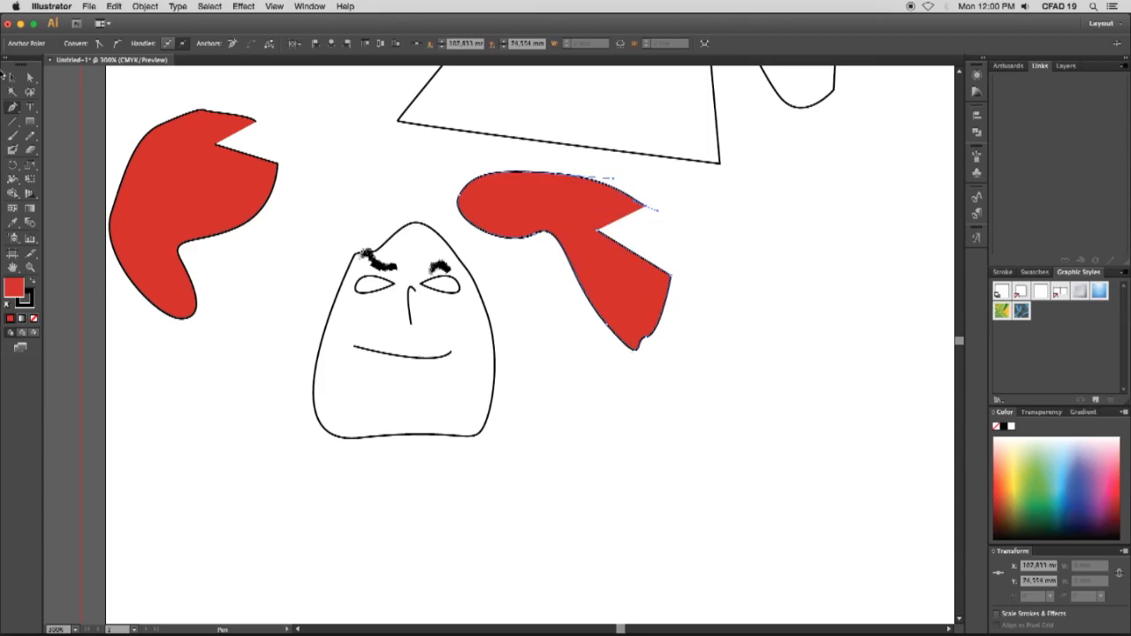
# - Set the fill of the new shape beside the face to dark red, hex 751010
pyautogui.doubleClick(14, 290)
pyautogui.moveTo(500, 276); pyautogui.dragTo(497, 298)
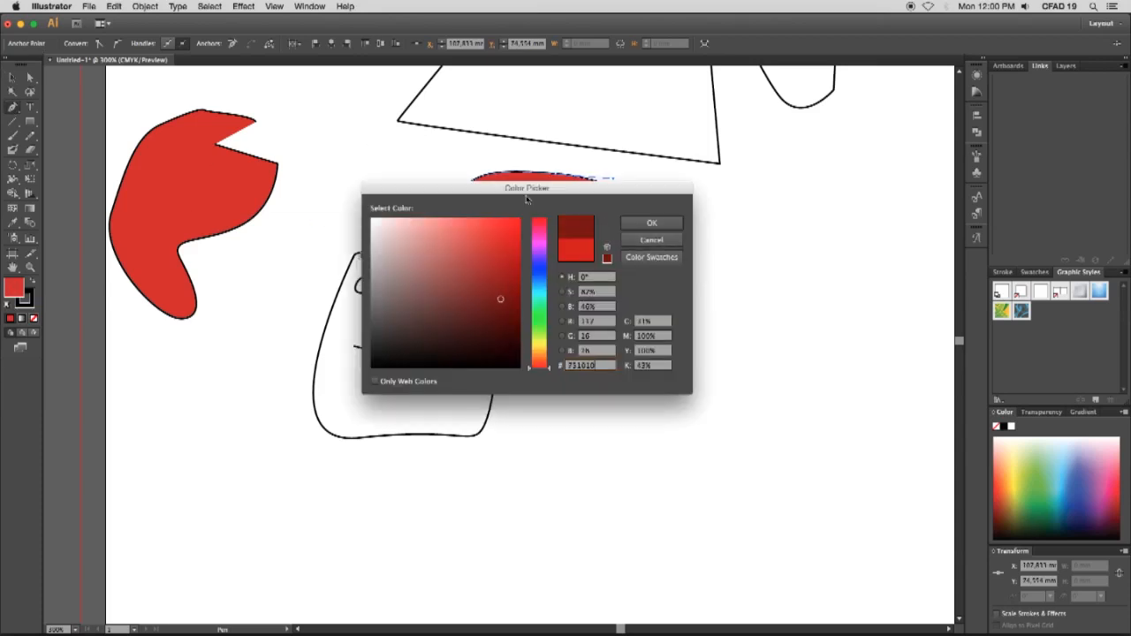
pyautogui.moveTo(527, 187); pyautogui.dragTo(326, 196)
pyautogui.click(453, 232)
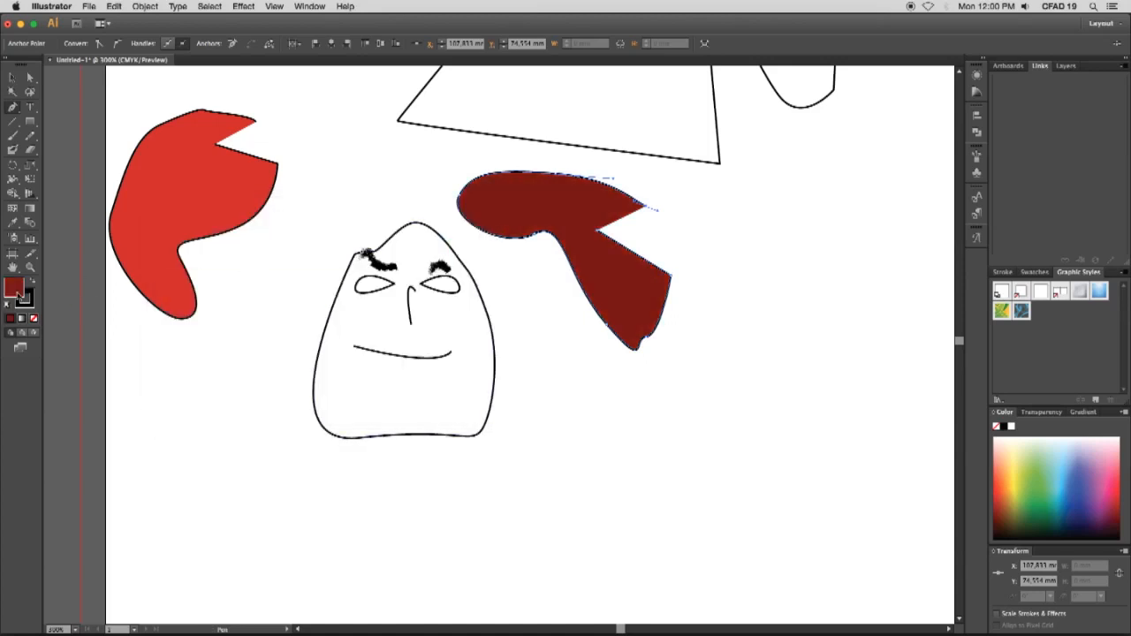
# - Remove the shape's fill and draw an unfilled wavy Pen path with a rounded loop across its open end
pyautogui.click(34, 320)
pyautogui.moveTo(694, 247); pyautogui.dragTo(751, 257)
pyautogui.moveTo(766, 200); pyautogui.dragTo(712, 194)
pyautogui.moveTo(625, 227); pyautogui.dragTo(613, 205)
pyautogui.moveTo(580, 211); pyautogui.dragTo(570, 219)
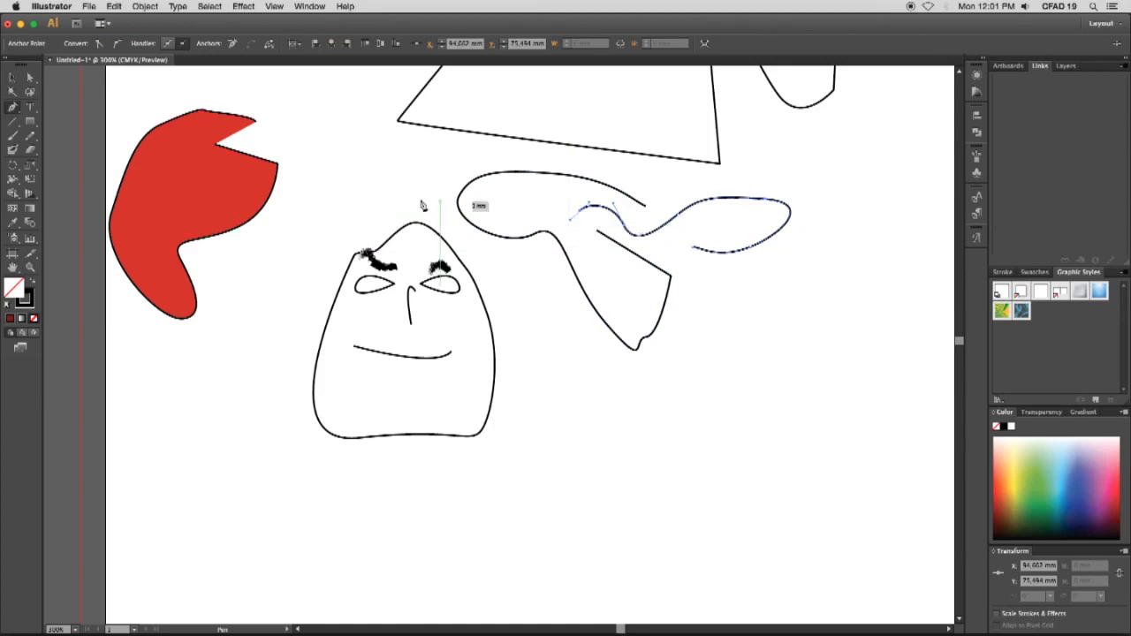
# - Change the wavy path's stroke colour from the Color Picker to a pinkish red
pyautogui.click(30, 295)
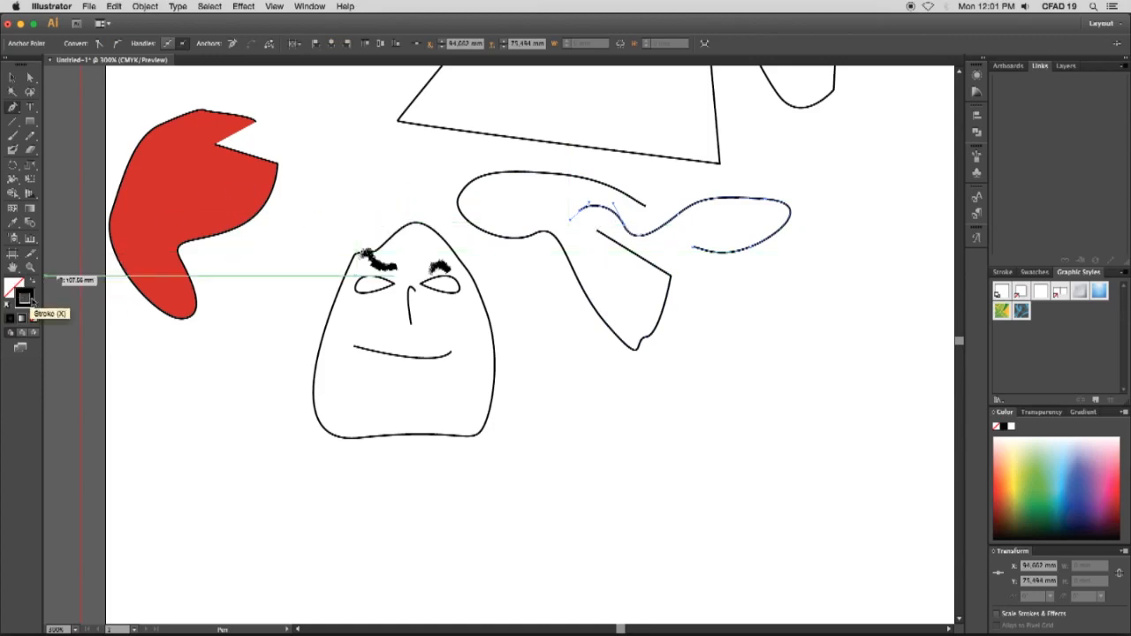
pyautogui.doubleClick(23, 297)
pyautogui.click(297, 256)
pyautogui.click(451, 240)
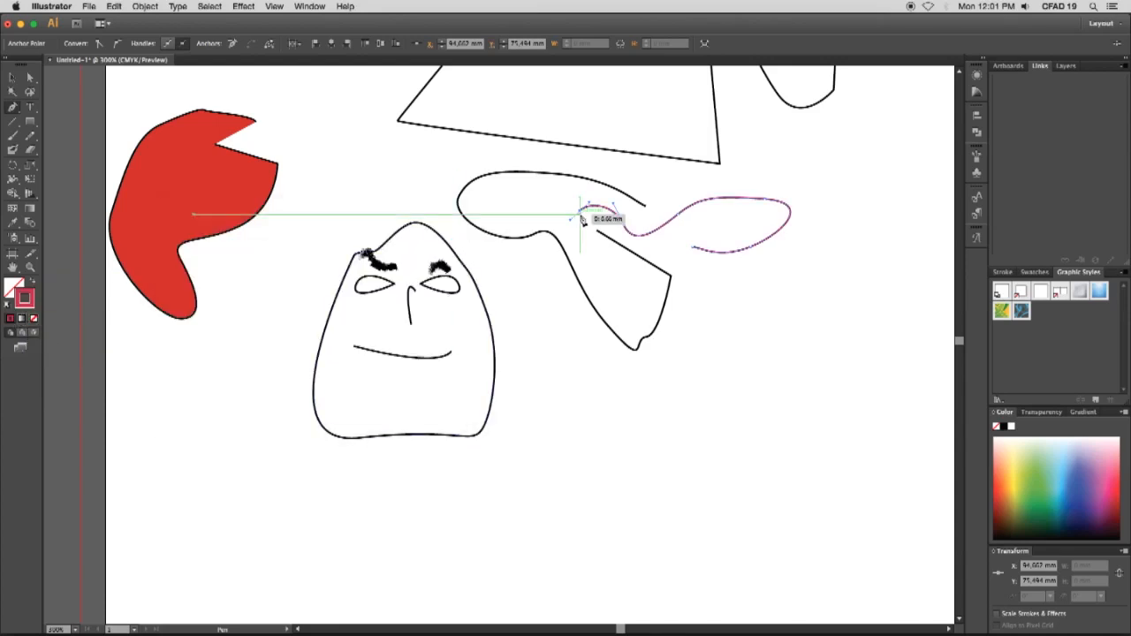
# - Extend the pinkish-red path from its left end with a long line and large curves looping below, right of and above it
pyautogui.press('super+equal')
pyautogui.press('super+equal')
pyautogui.moveTo(455, 383); pyautogui.dragTo(733, 71)
pyautogui.click(656, 283)
pyautogui.moveTo(703, 308); pyautogui.dragTo(639, 362)
pyautogui.moveTo(593, 376); pyautogui.dragTo(518, 432)
pyautogui.moveTo(581, 512); pyautogui.dragTo(767, 394)
pyautogui.moveTo(779, 364); pyautogui.dragTo(792, 280)
pyautogui.moveTo(775, 188); pyautogui.dragTo(571, 159)
pyautogui.moveTo(457, 169); pyautogui.dragTo(436, 213)
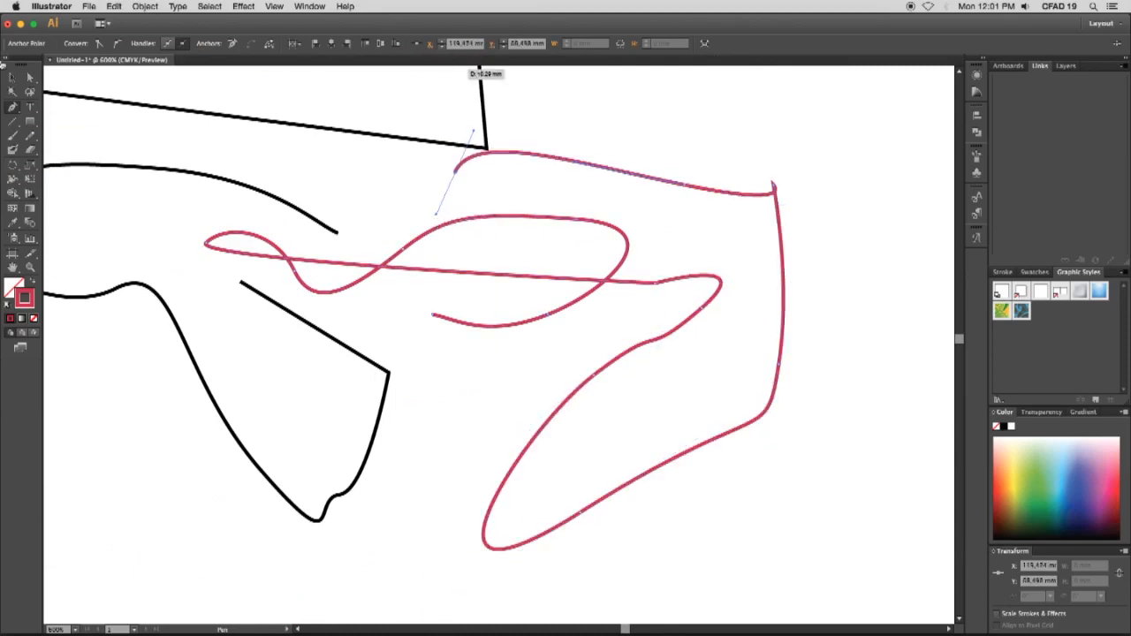
pyautogui.click(29, 77)
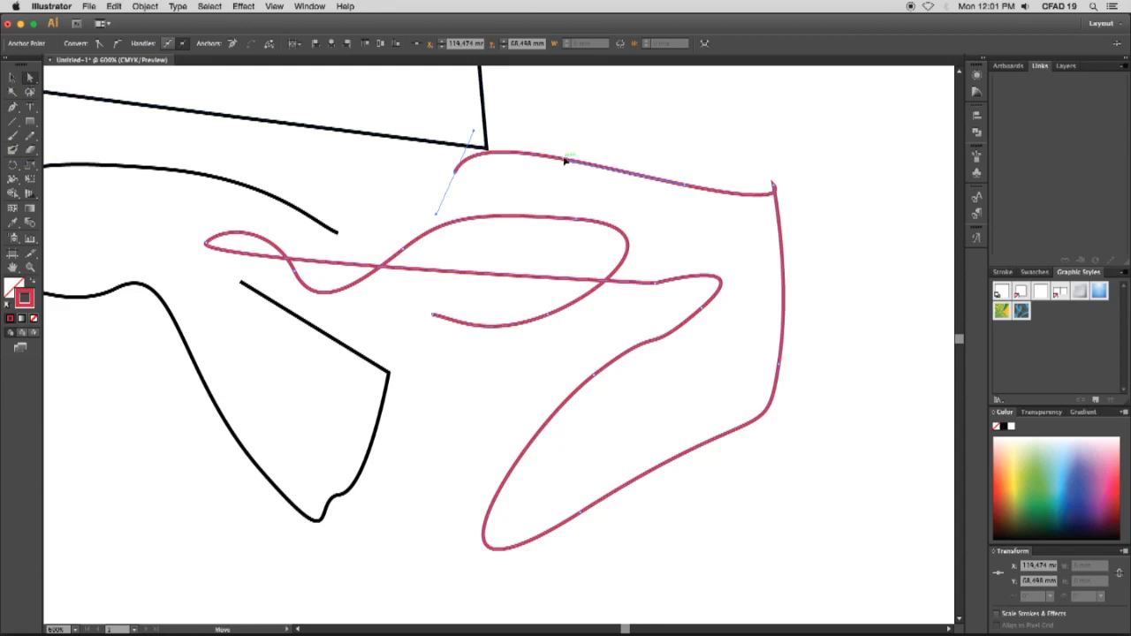